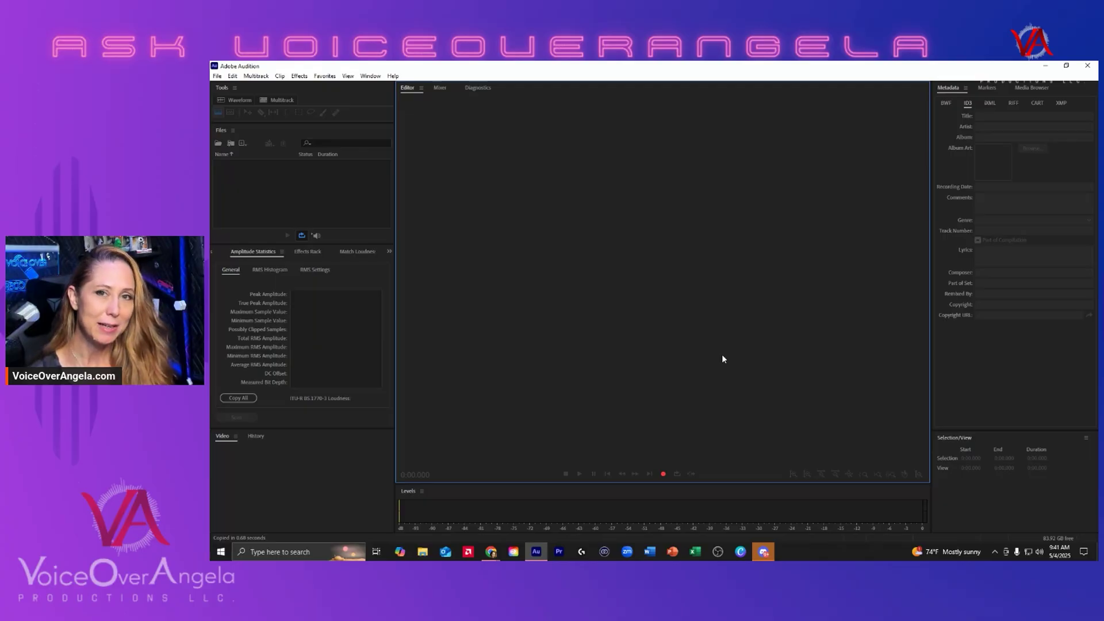
Dismiss the Window menu unused, then show the File > New choices
click(316, 213)
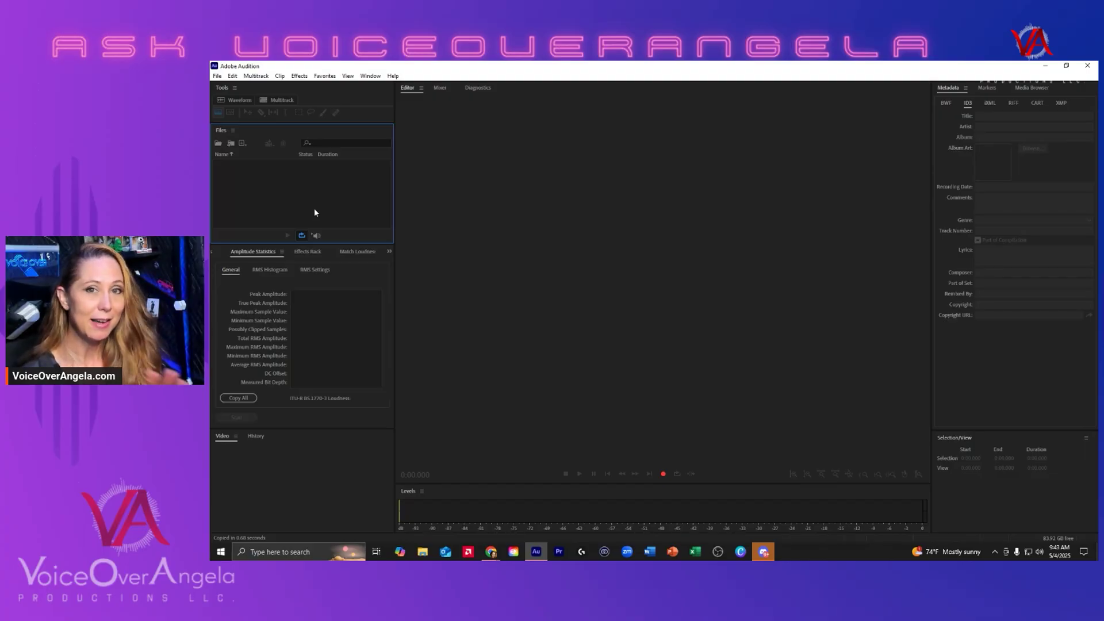
click(364, 76)
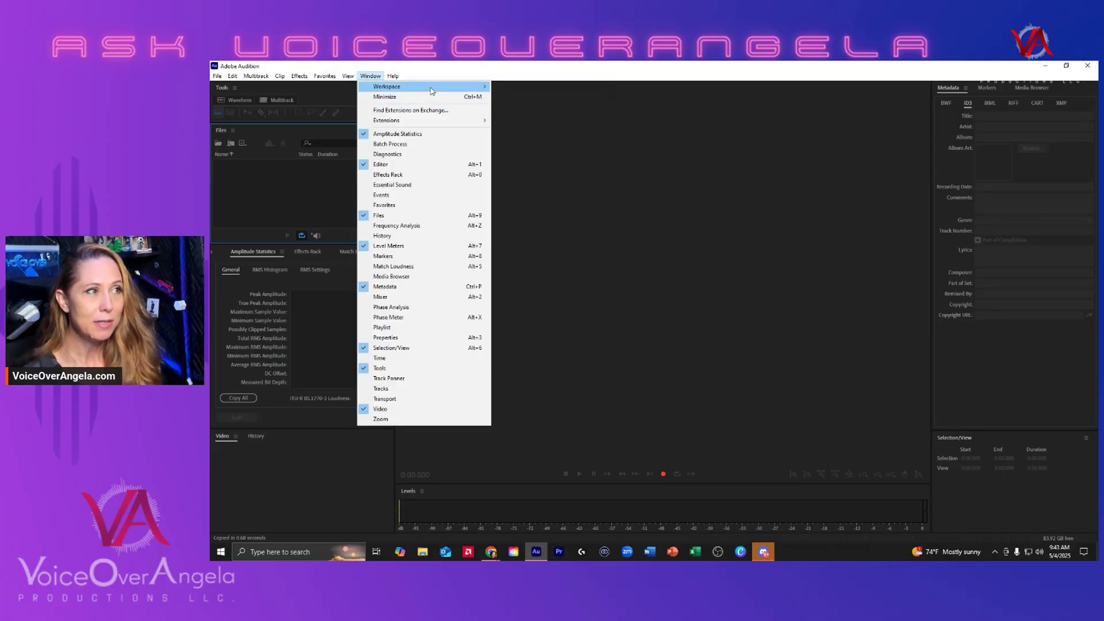
mouse_move(438, 88)
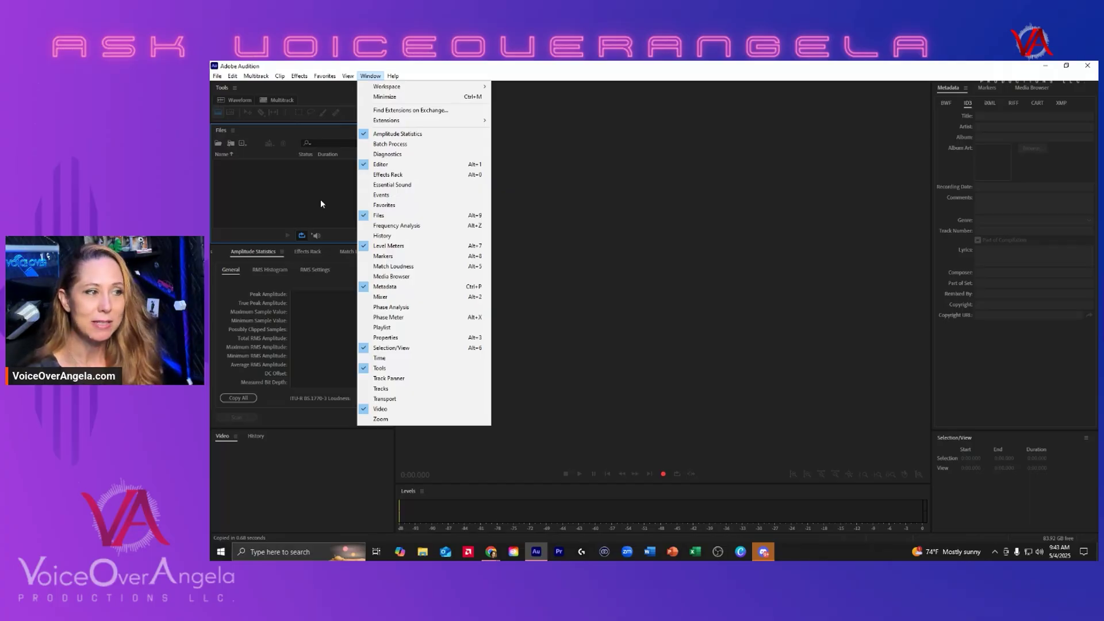
click(320, 199)
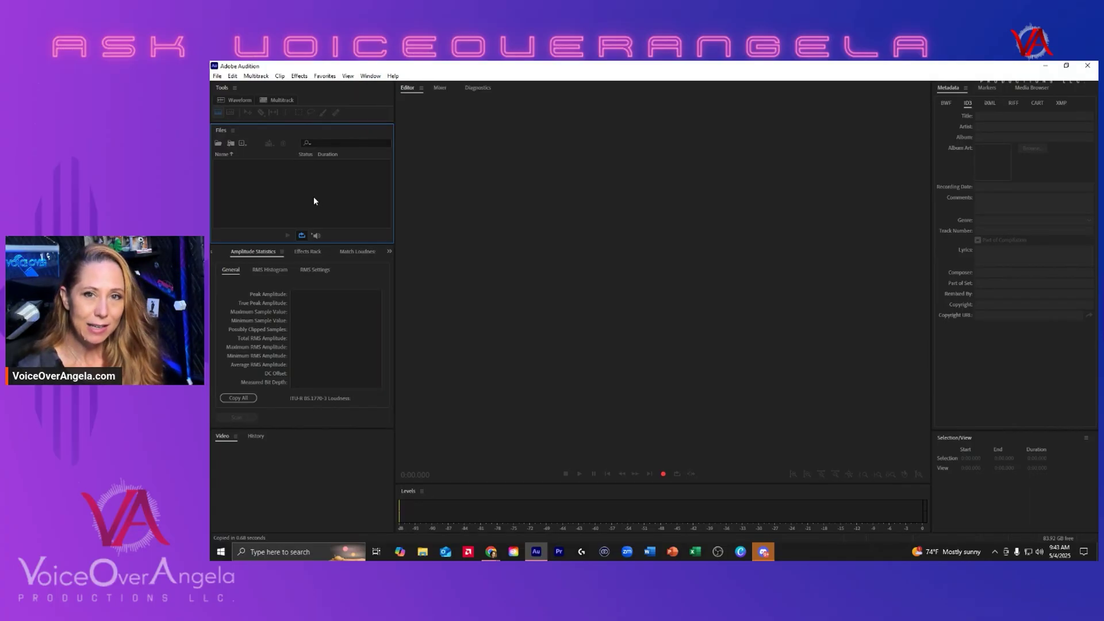
click(217, 76)
mouse_move(230, 87)
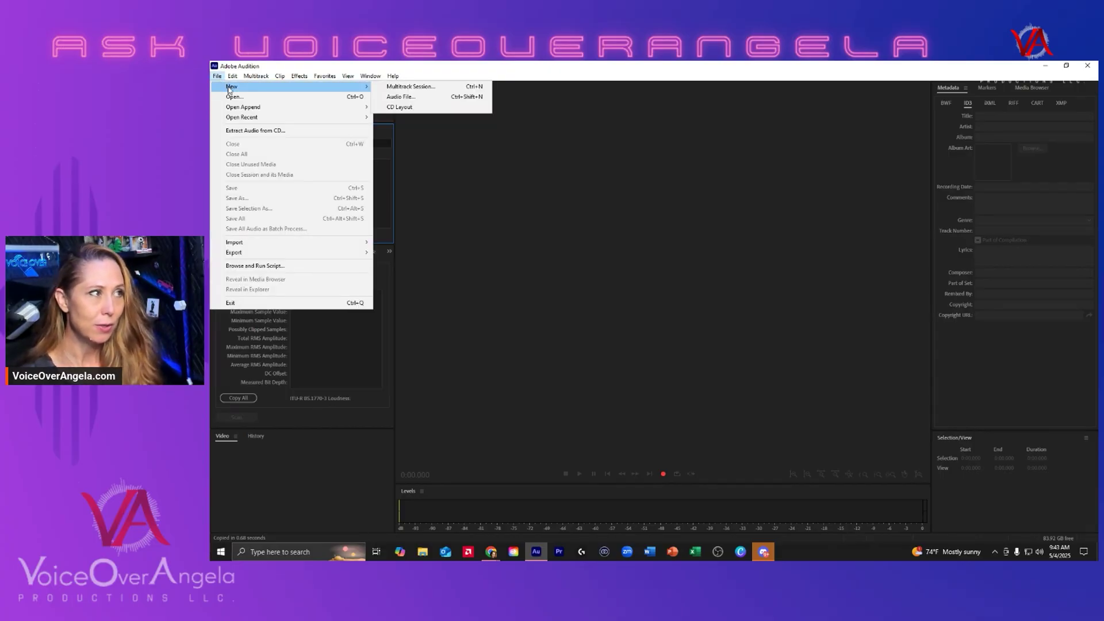
Start a 48000 Hz, mono, 24-bit audio file named with the talent's name plus '_Title_Audition'
click(396, 97)
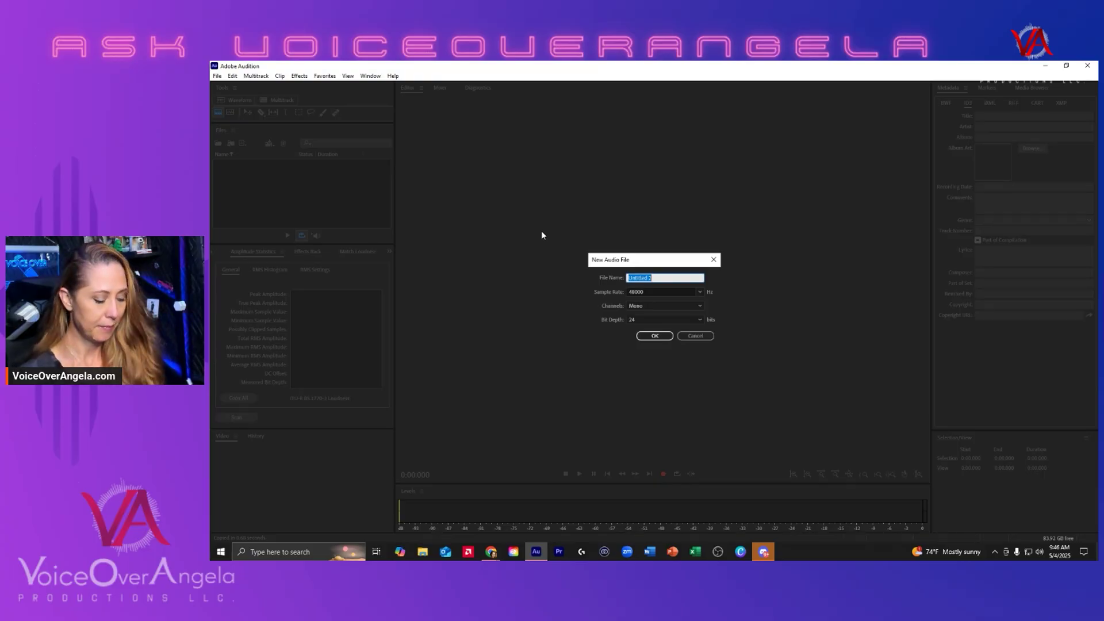
text(Angela O_)
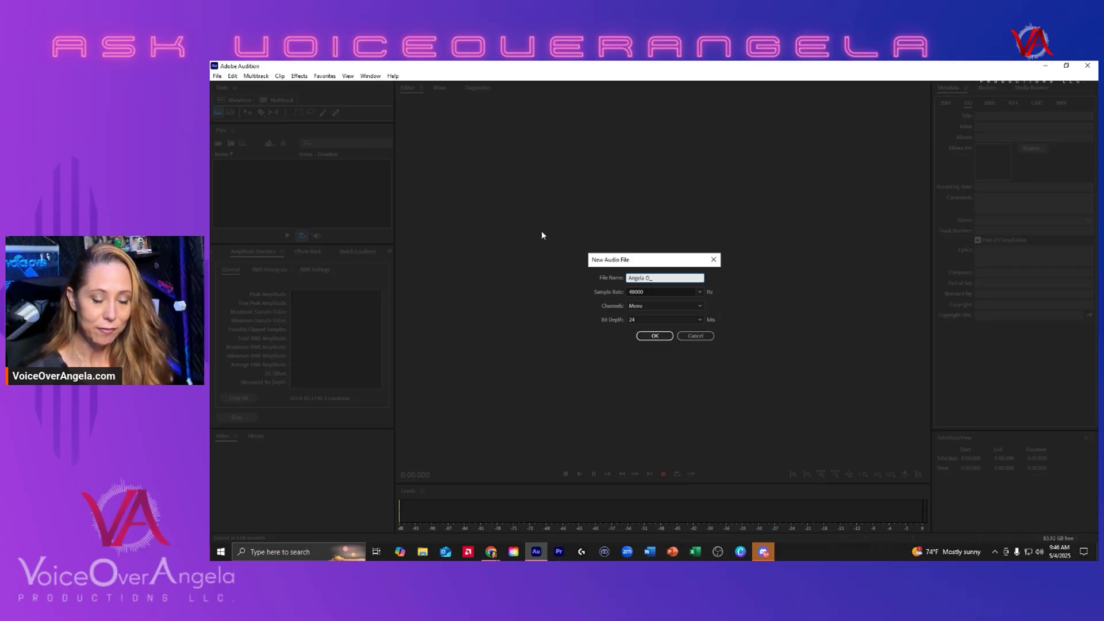
text(Title_AUditio)
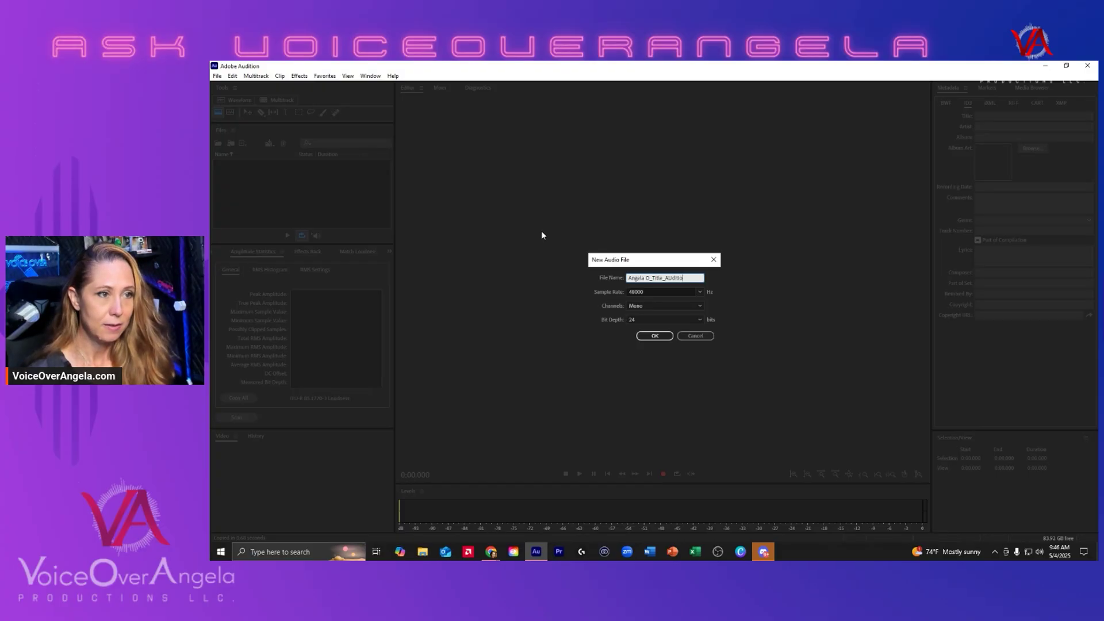
key(BackSpace)
key(BackSpace)
key(BackSpace)
key(BackSpace)
key(BackSpace)
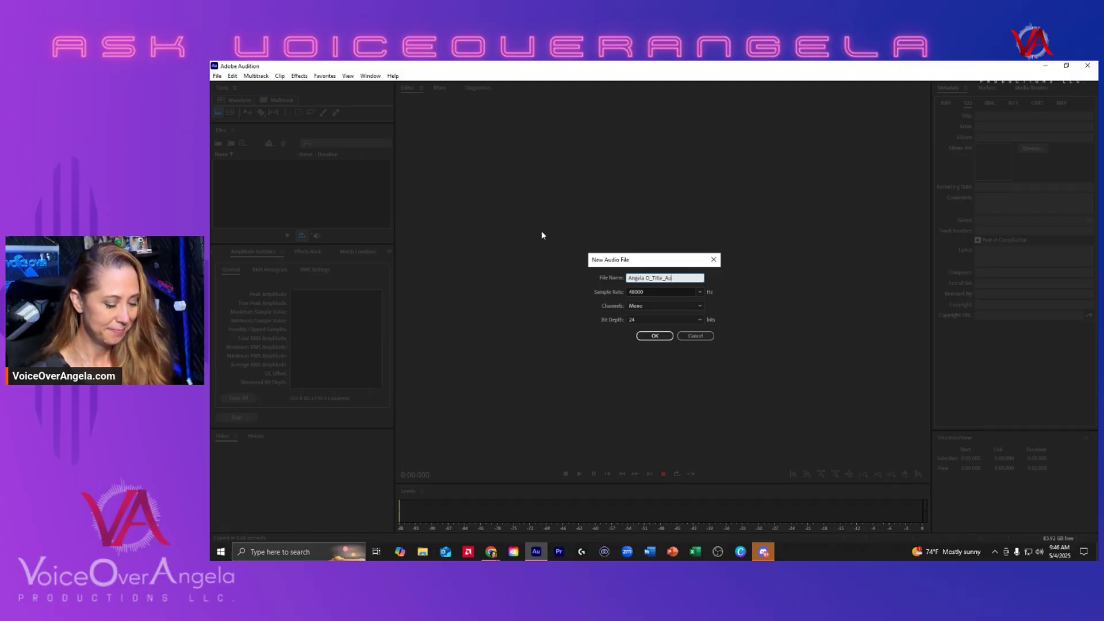
text(ition)
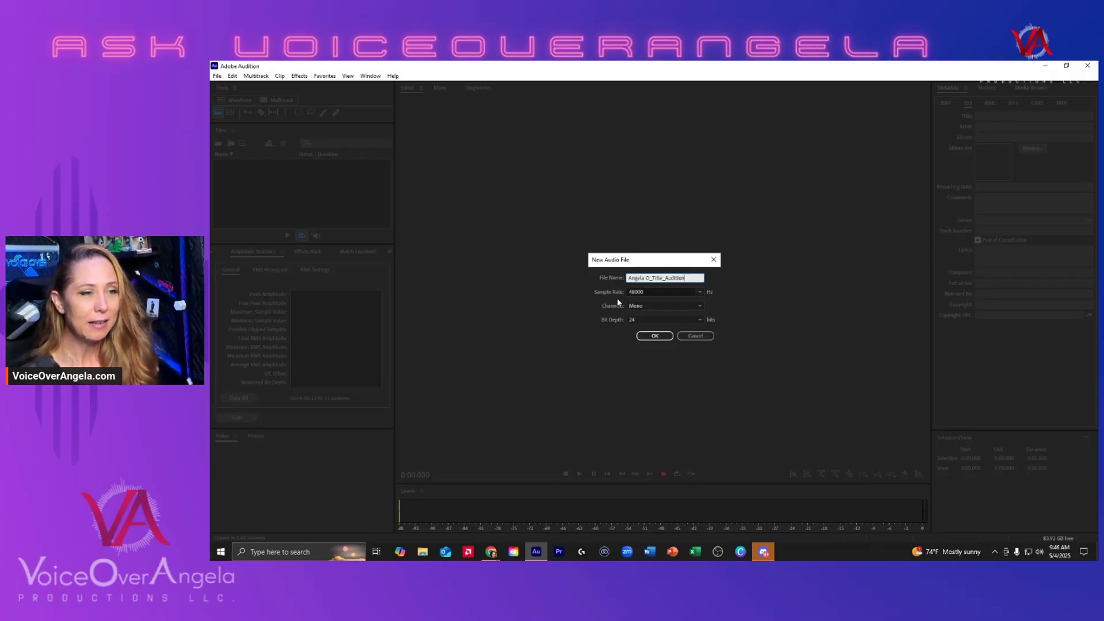
Create the empty file and save it as a WAV under the same name
click(655, 336)
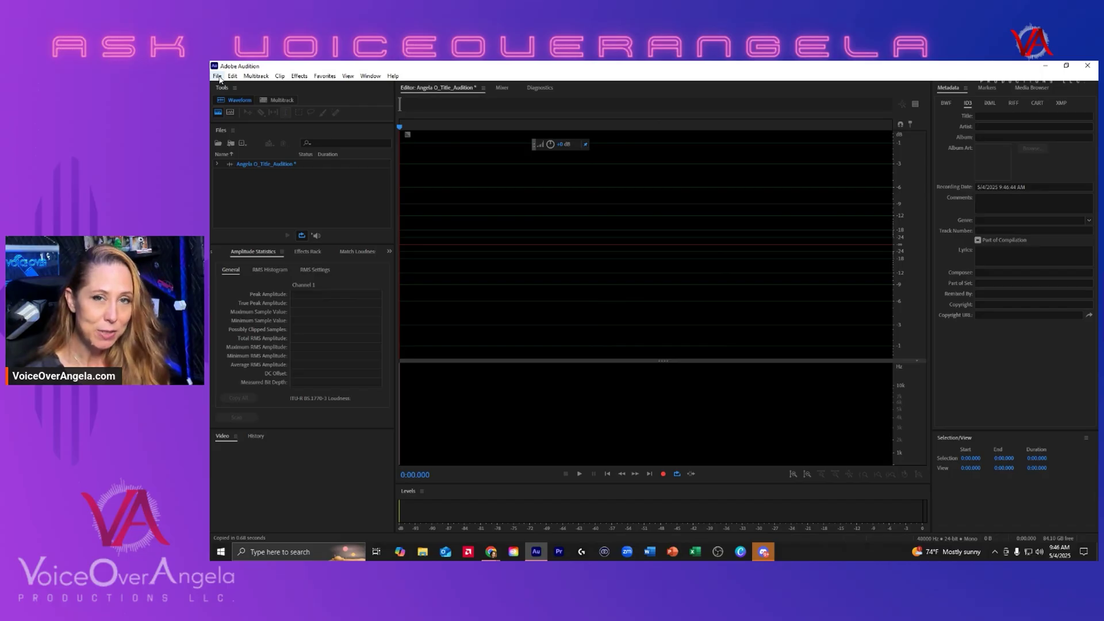
click(218, 77)
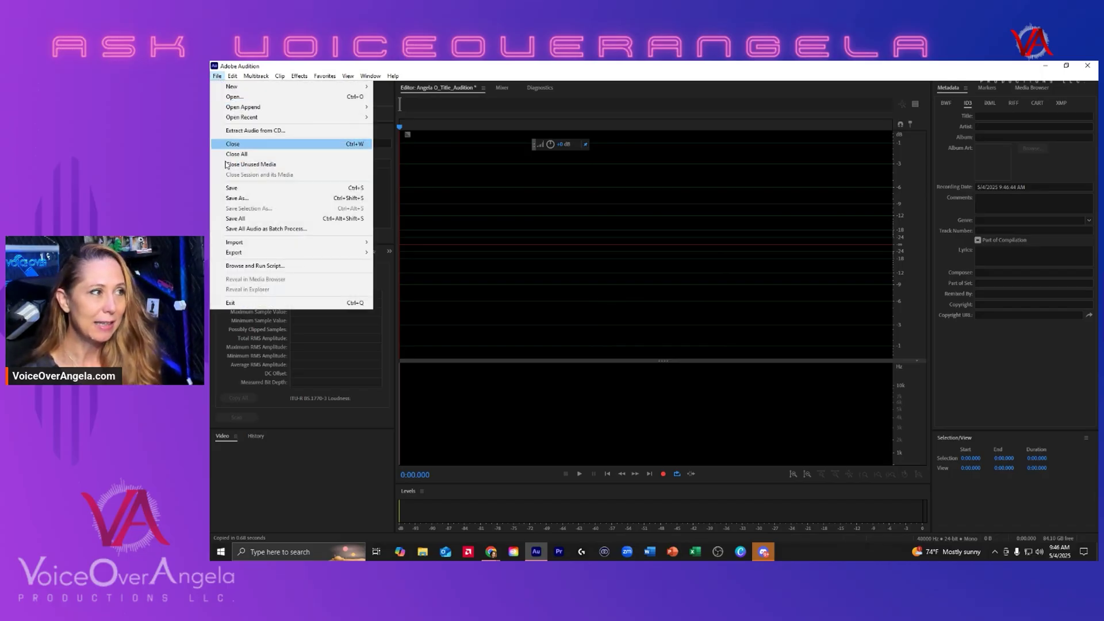
click(236, 198)
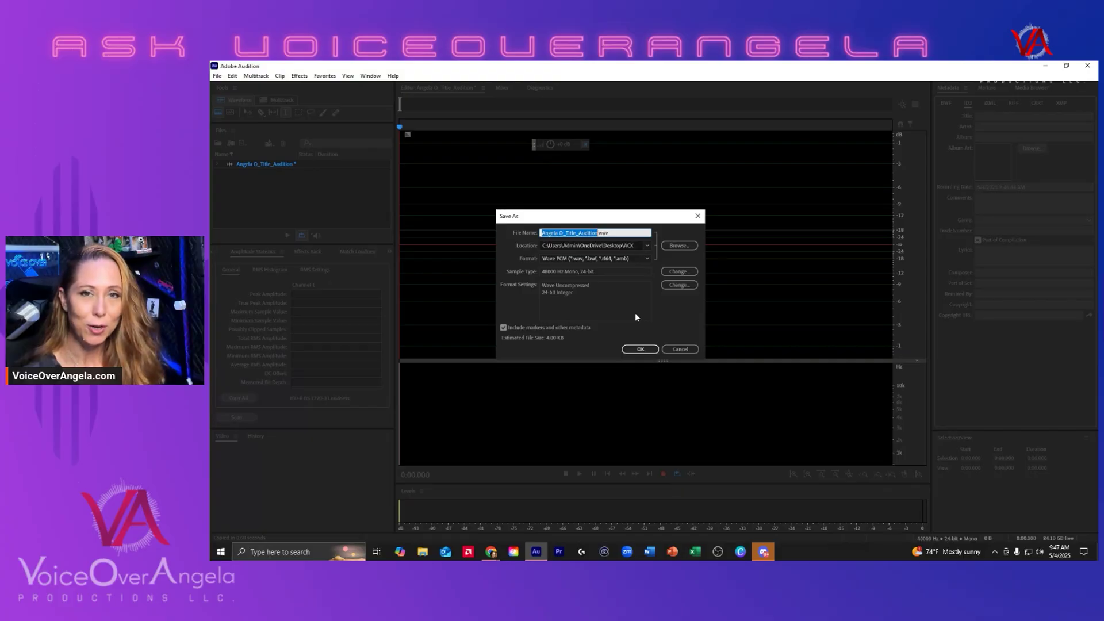
click(640, 350)
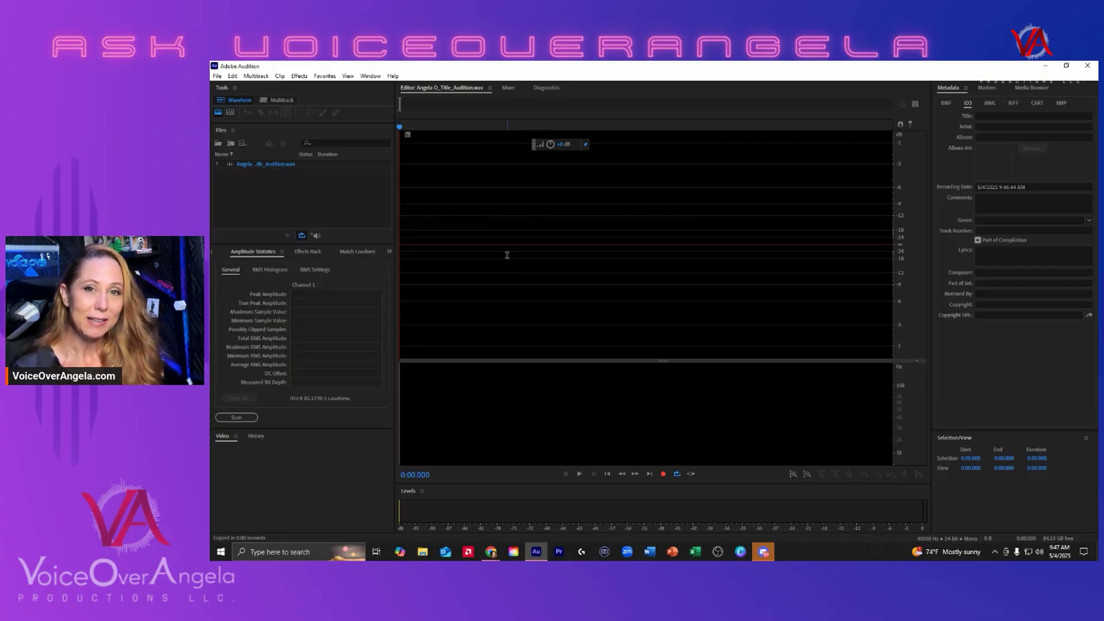
Record a 16.7-second test take containing two short bursts of speech
click(663, 473)
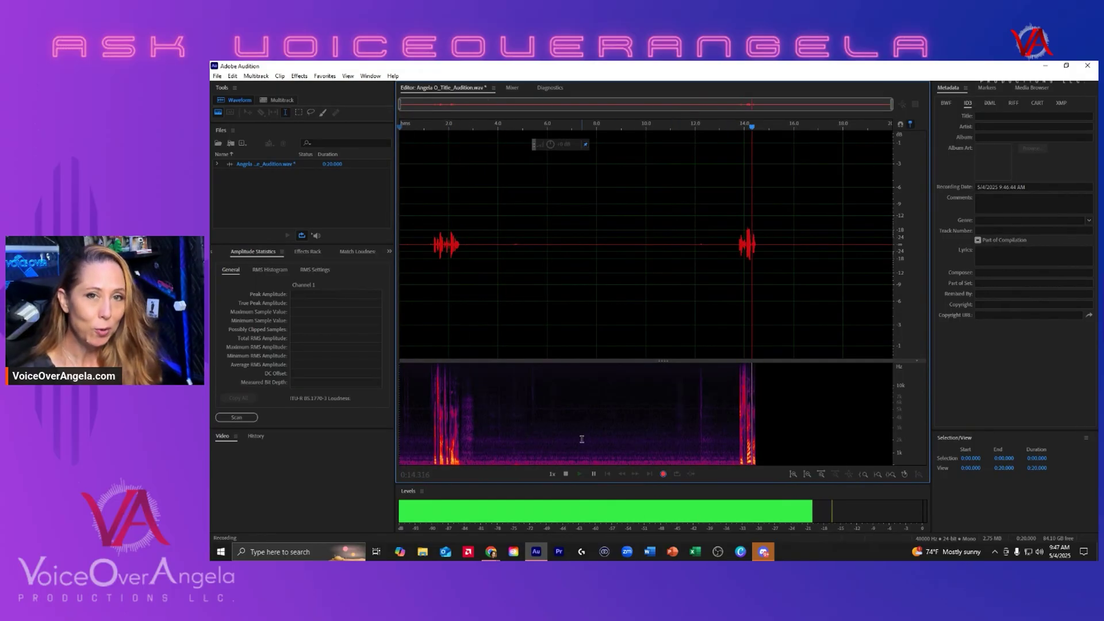
click(566, 474)
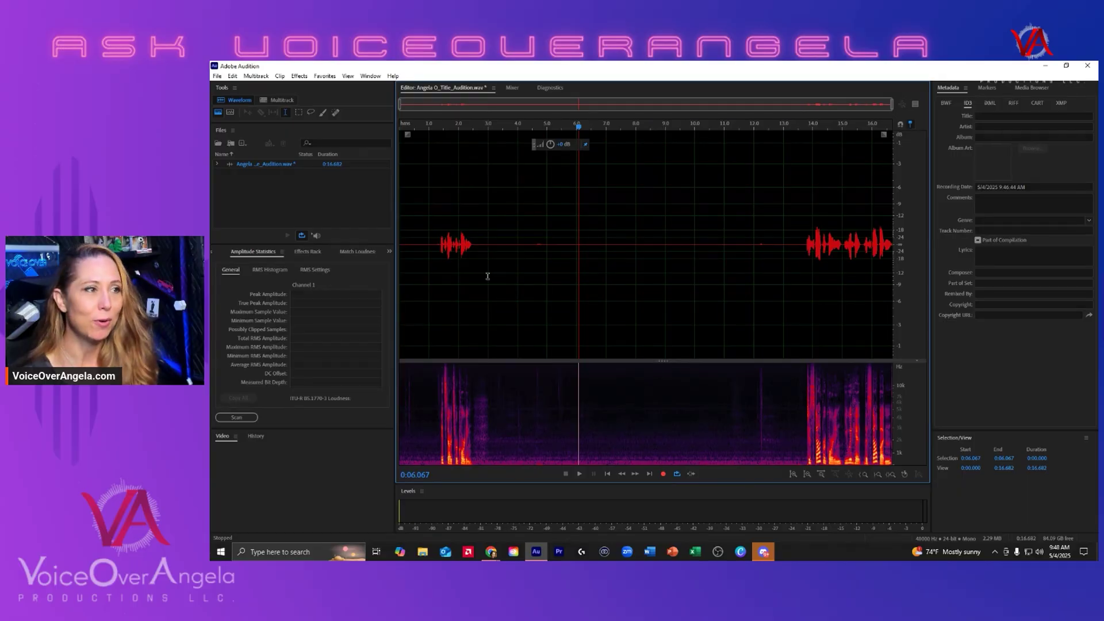
Select the first spoken phrase and play it back
click(437, 234)
drag(437, 234, 475, 265)
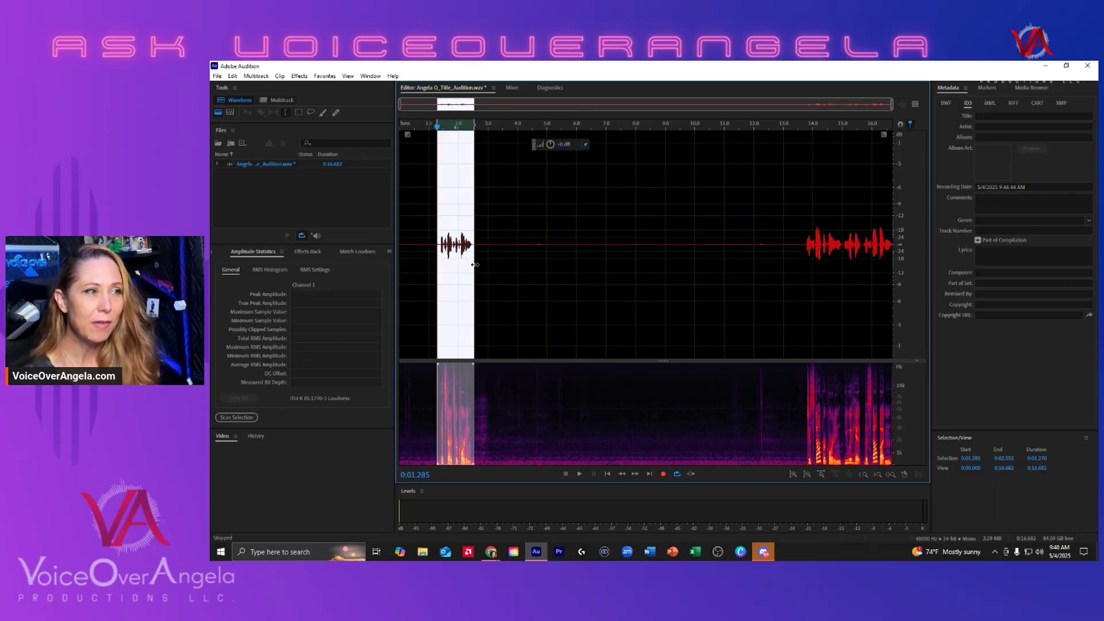
click(480, 164)
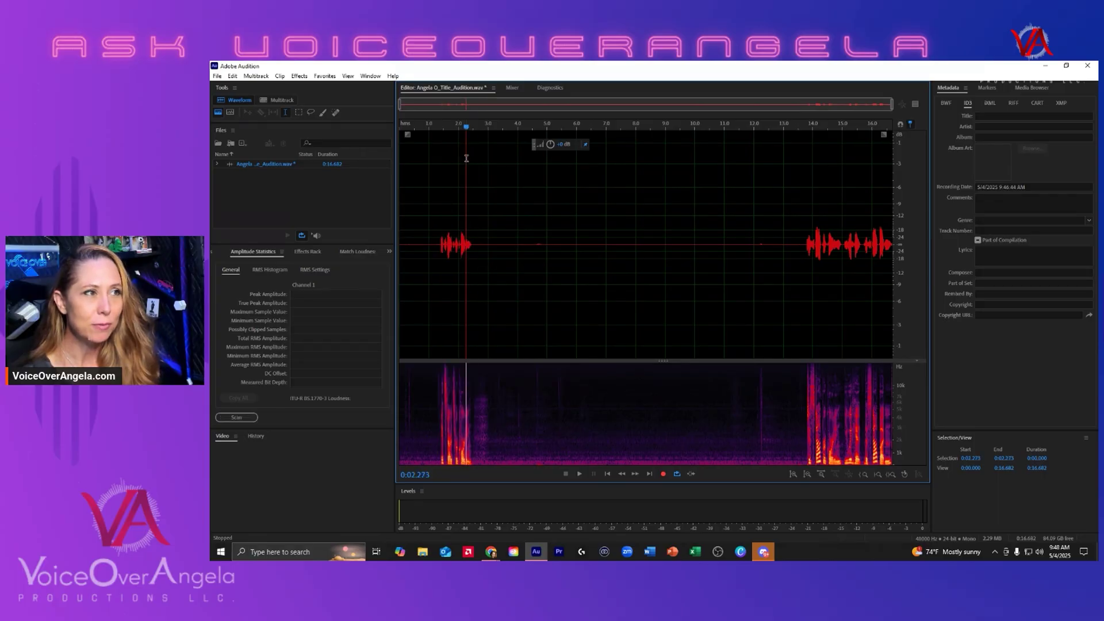
click(434, 160)
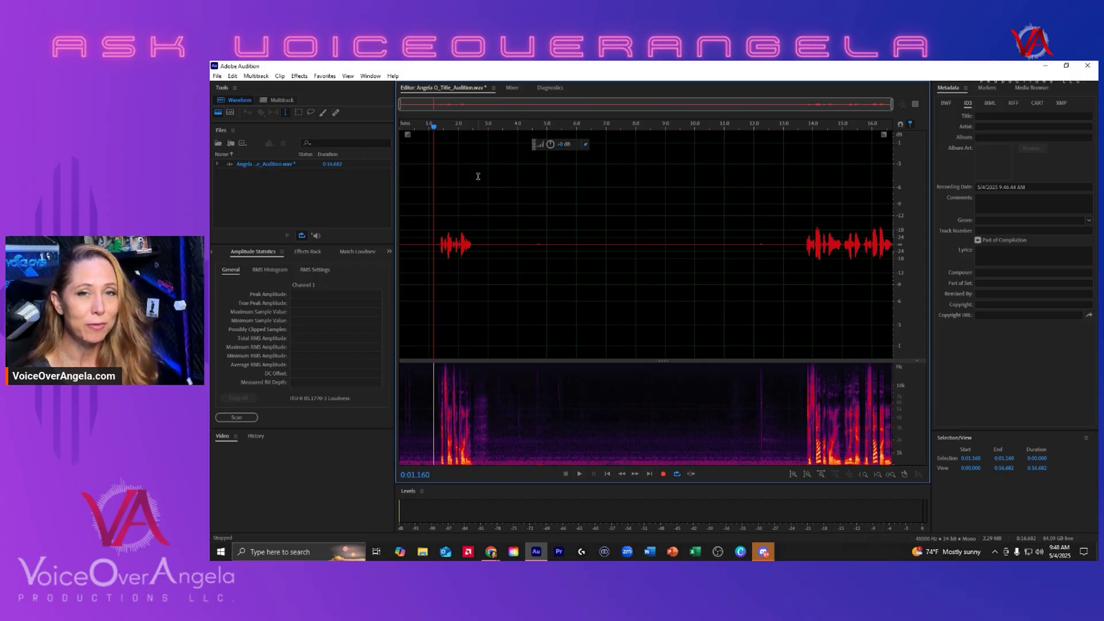
drag(436, 177, 473, 196)
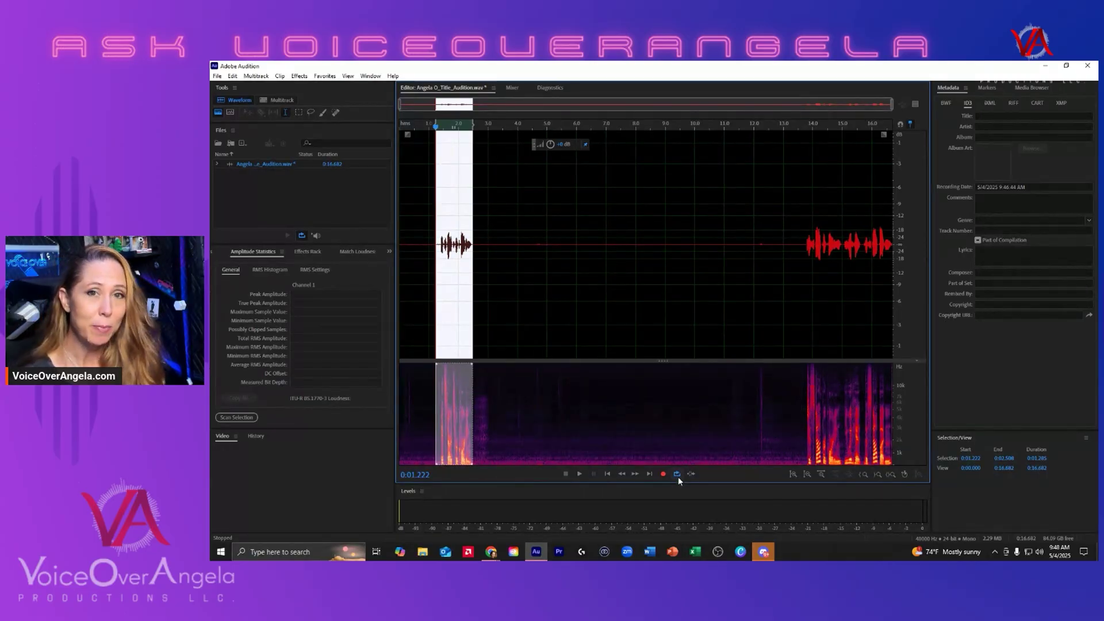
key(space)
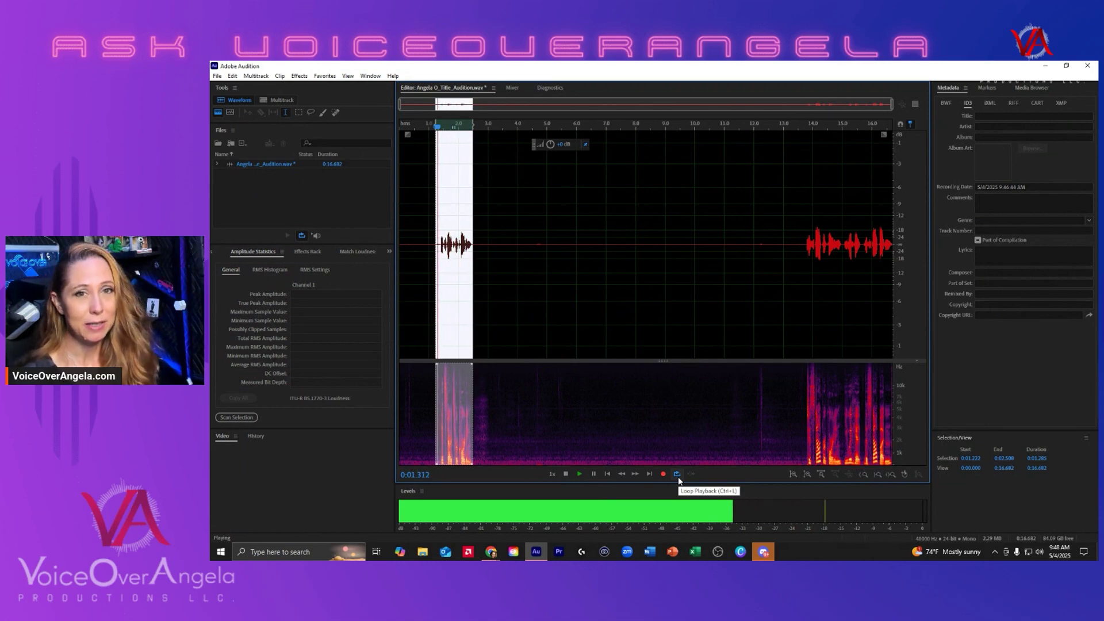
key(space)
Zoom in on the silent stretch just before the second phrase
click(637, 390)
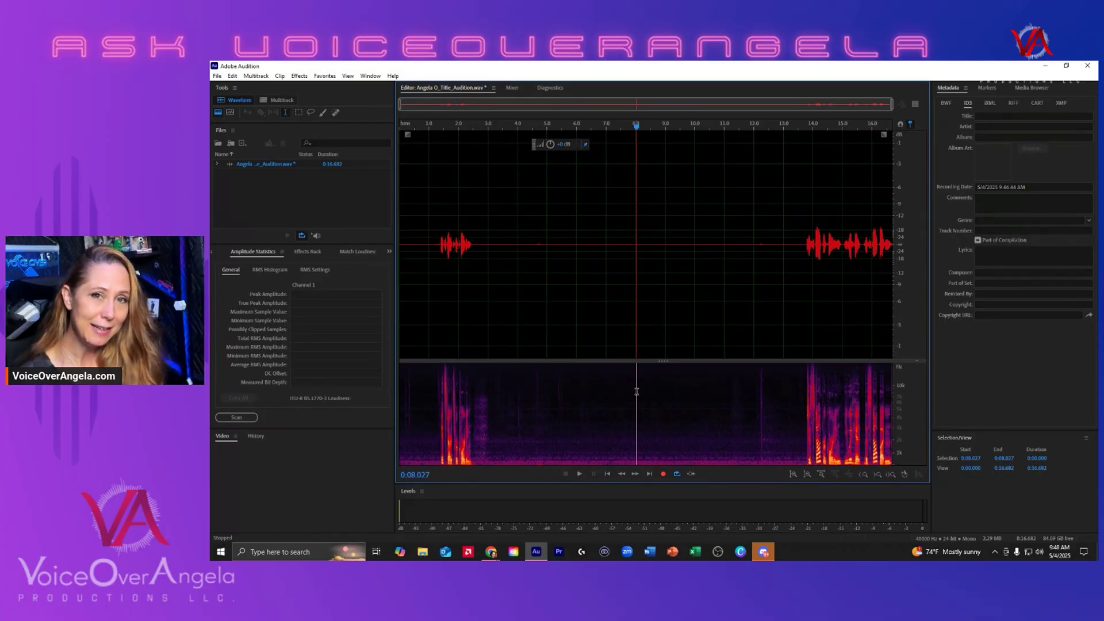
click(802, 228)
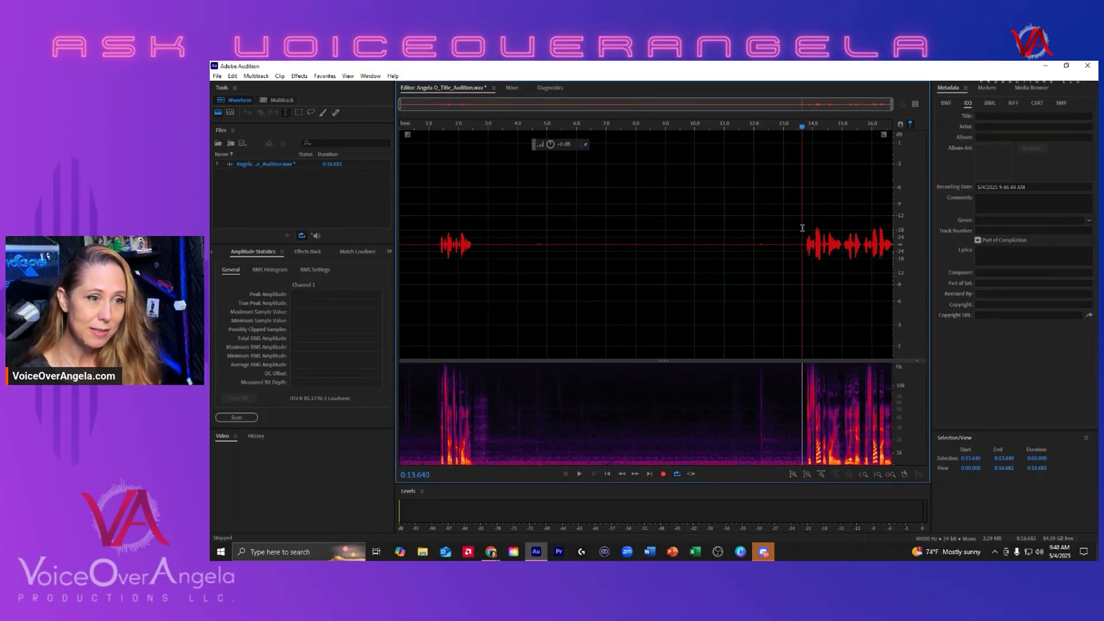
scroll(770, 256, up, 3)
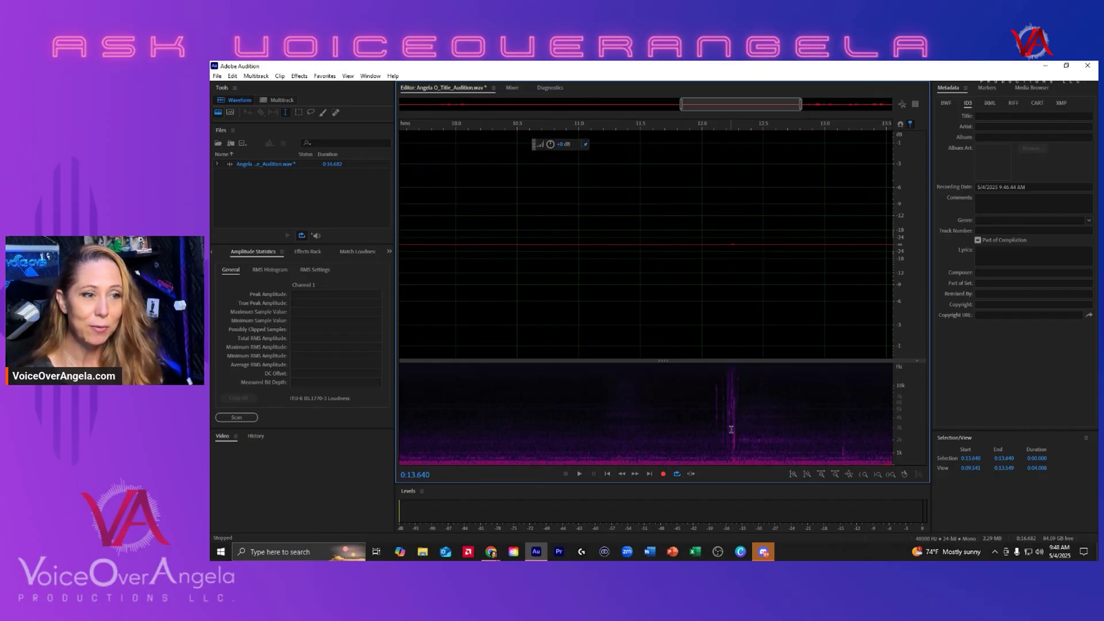
scroll(730, 348, down, 2)
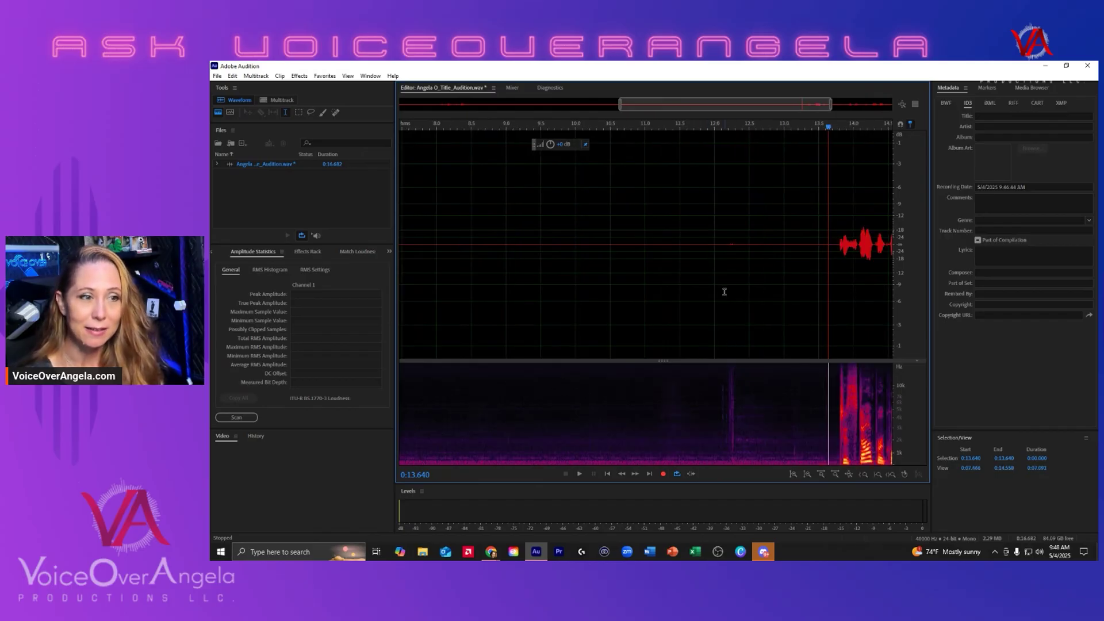
Cut a short stretch of silence around 12 seconds, after undoing a test delete
drag(709, 296, 739, 311)
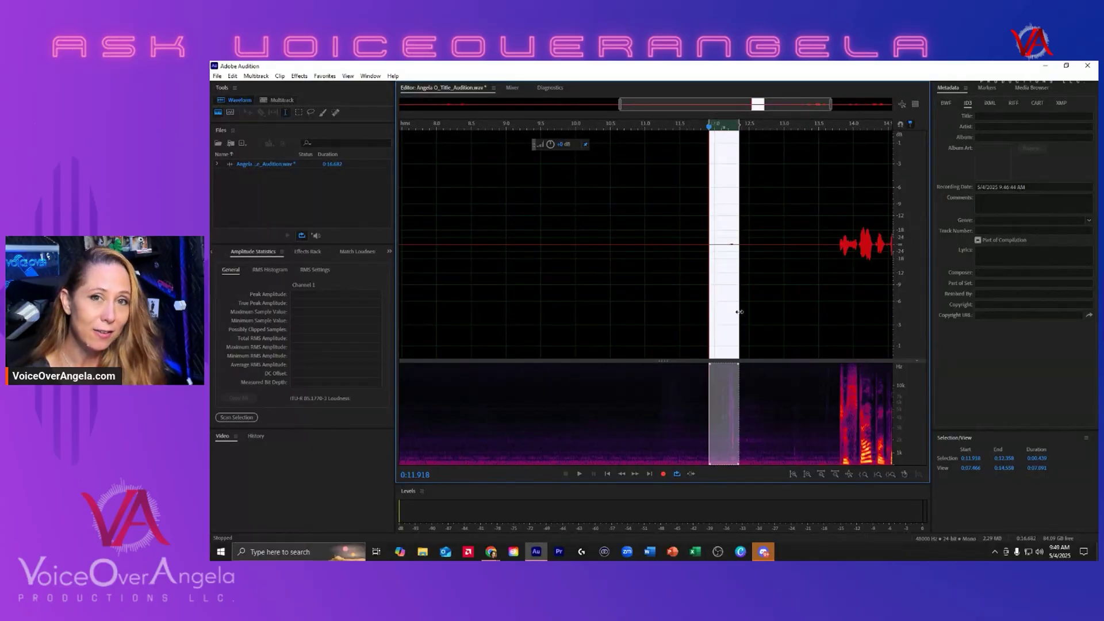
key(Delete)
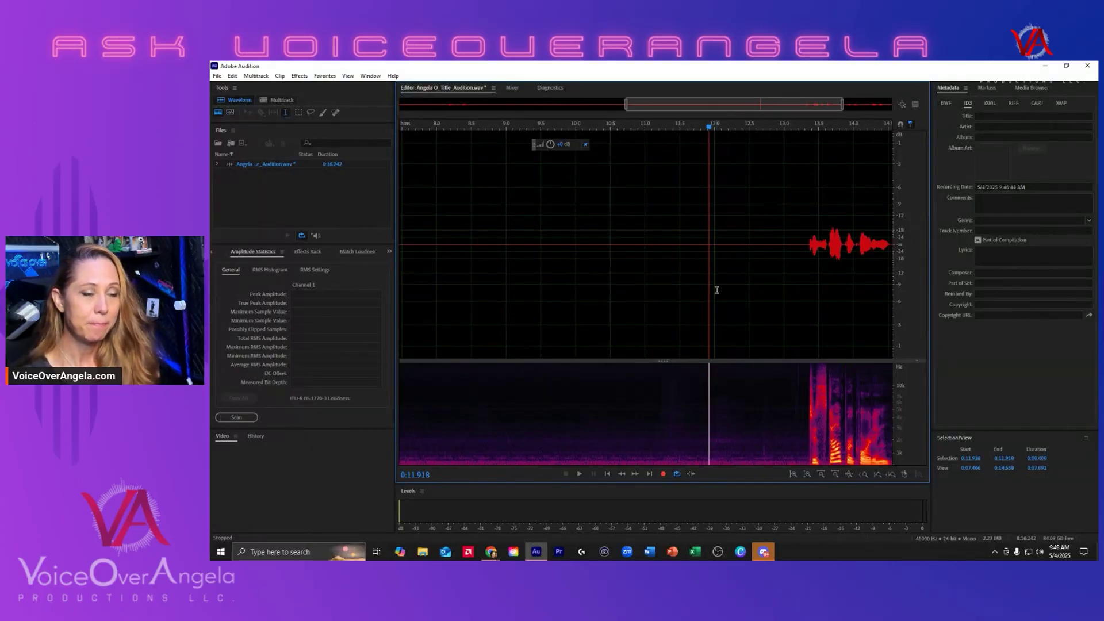
key(ctrl+z)
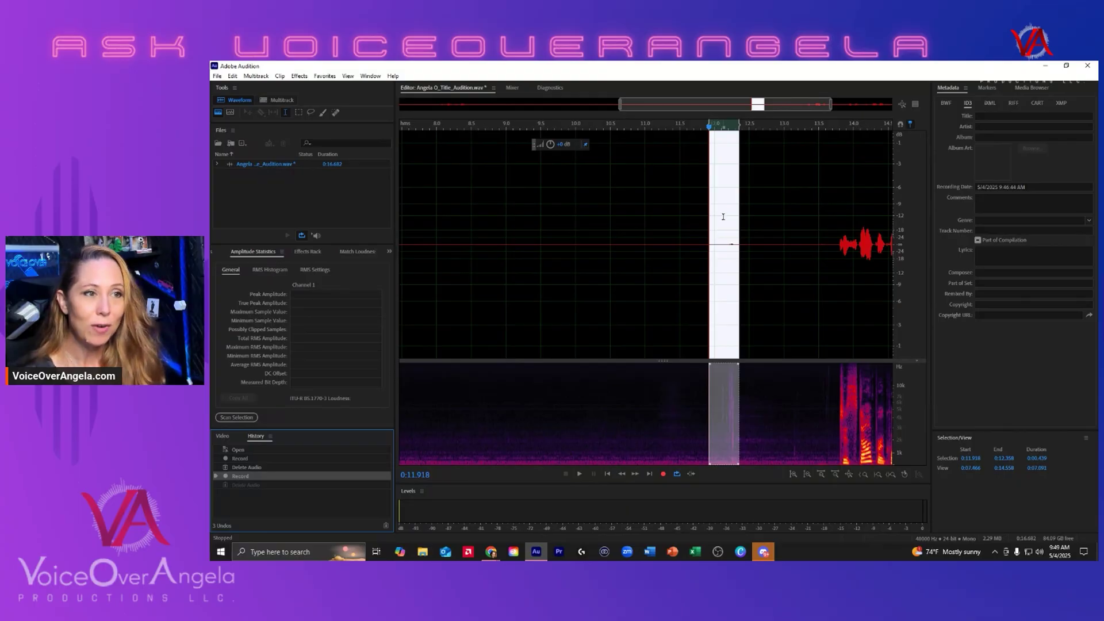
right_click(724, 224)
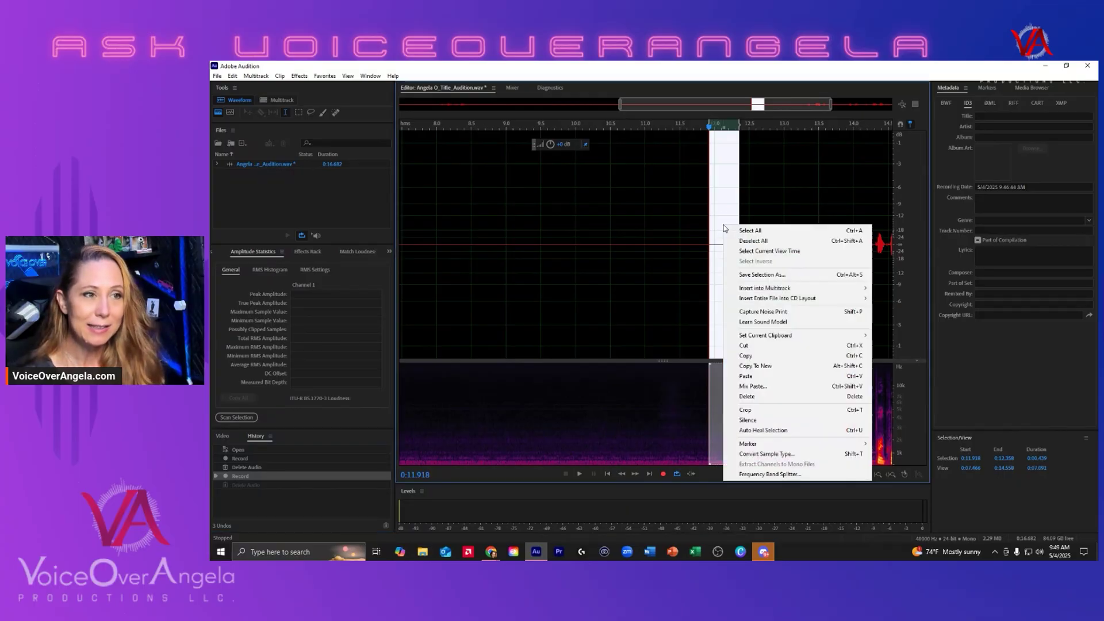
click(752, 350)
scroll(517, 241, down, 5)
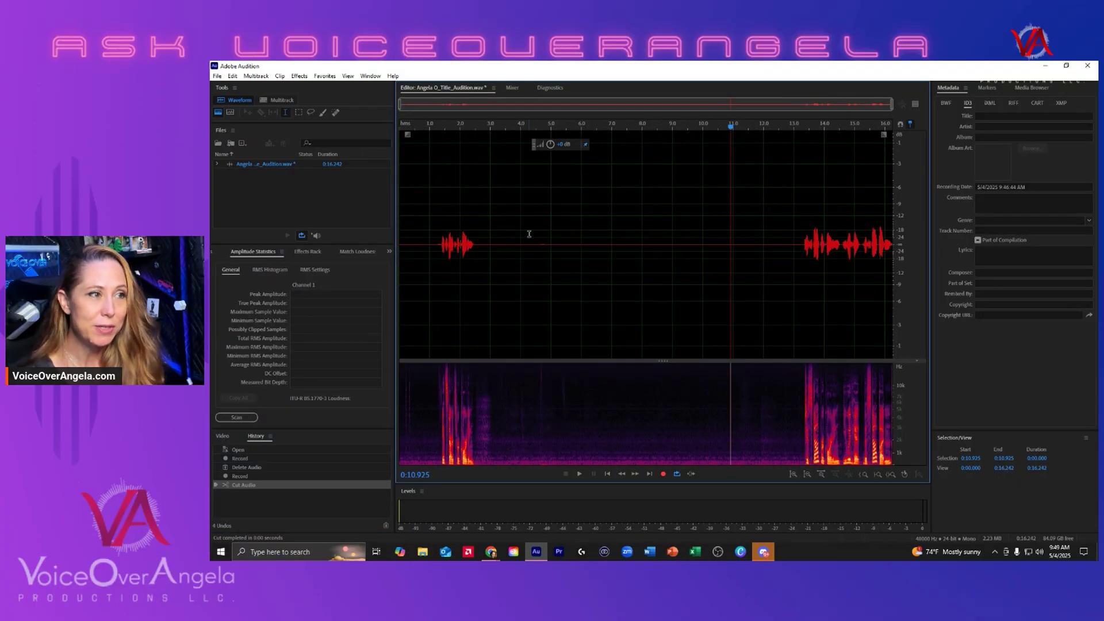
Delete the long gap between phrases and the opening silence, leaving 6.870 seconds
drag(503, 233, 779, 264)
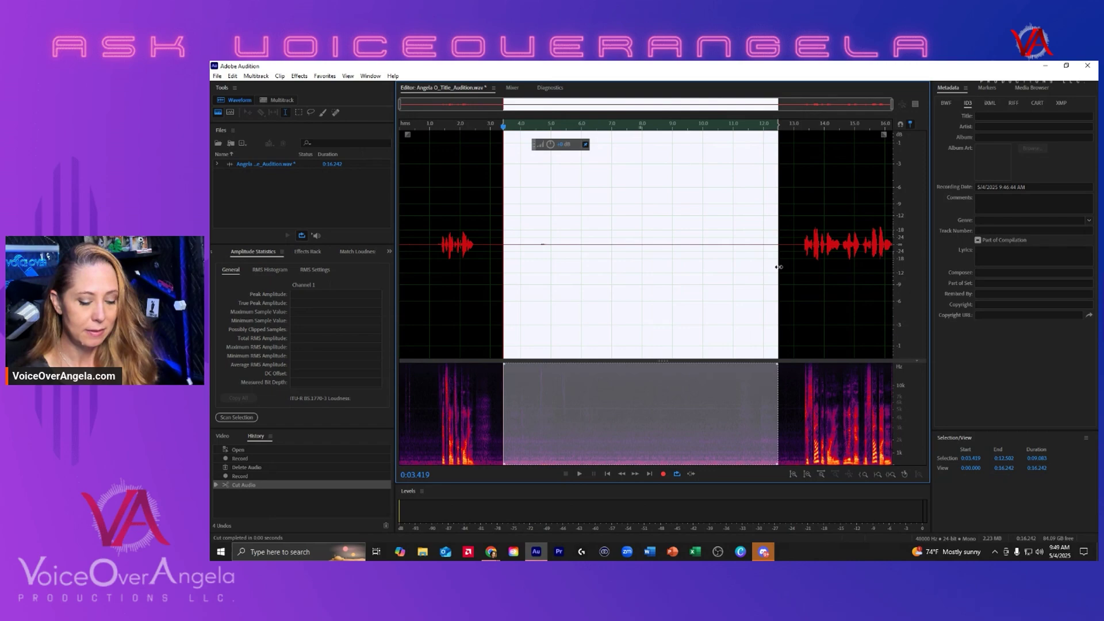
key(Delete)
drag(429, 242, 410, 241)
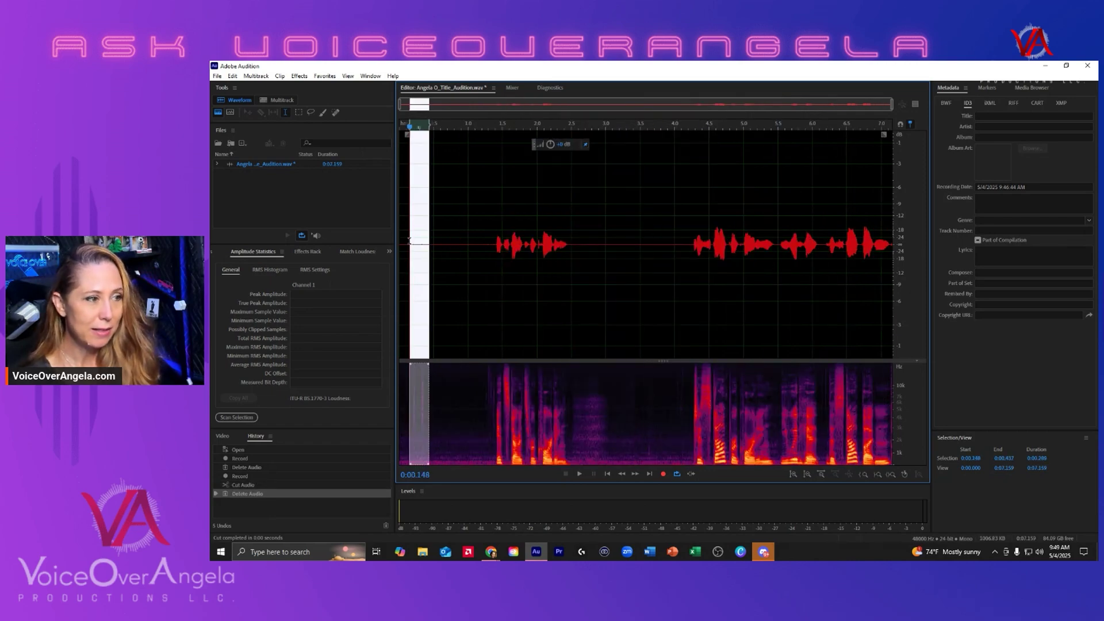
key(Delete)
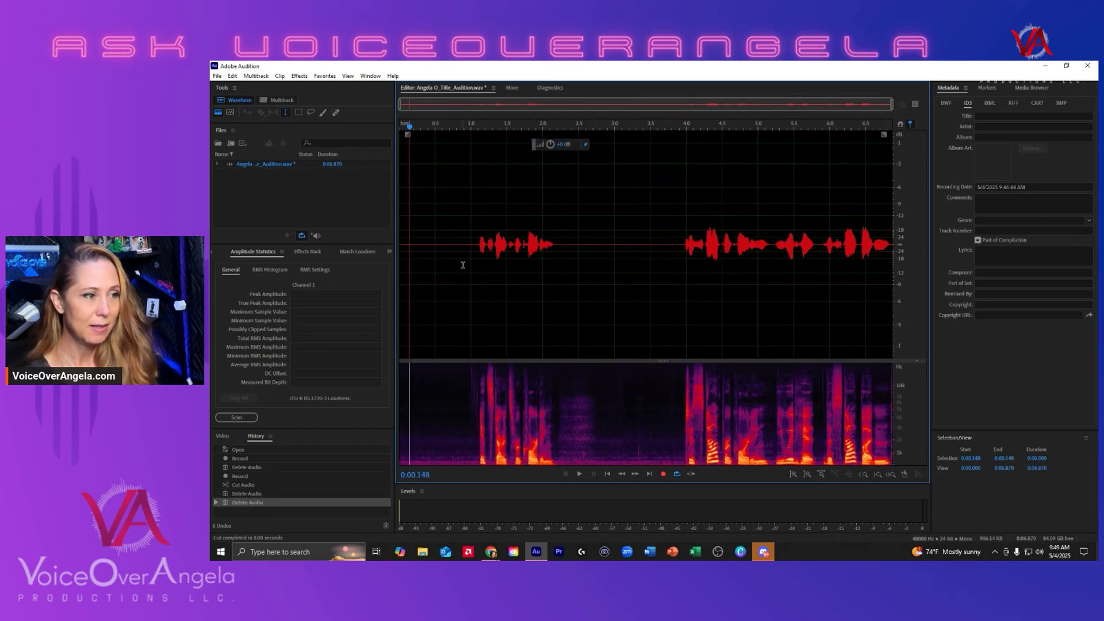
scroll(464, 264, up, 5)
scroll(492, 282, down, 3)
click(467, 402)
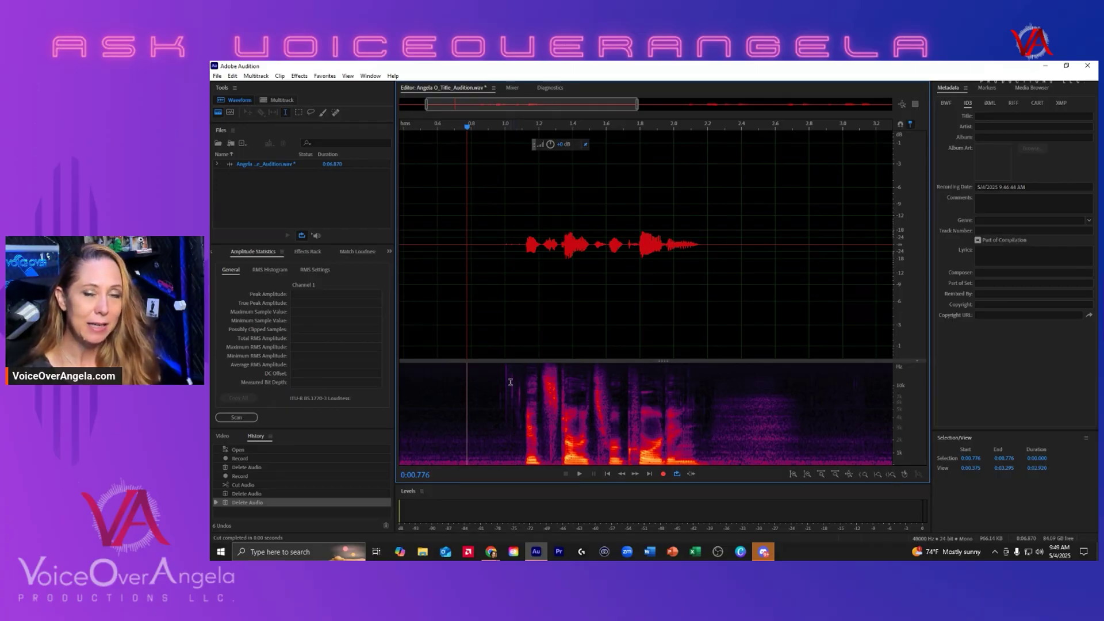
Heal noises at about 0.988, 1.029 and 1.049 seconds with the Spot Healing Brush
key(b)
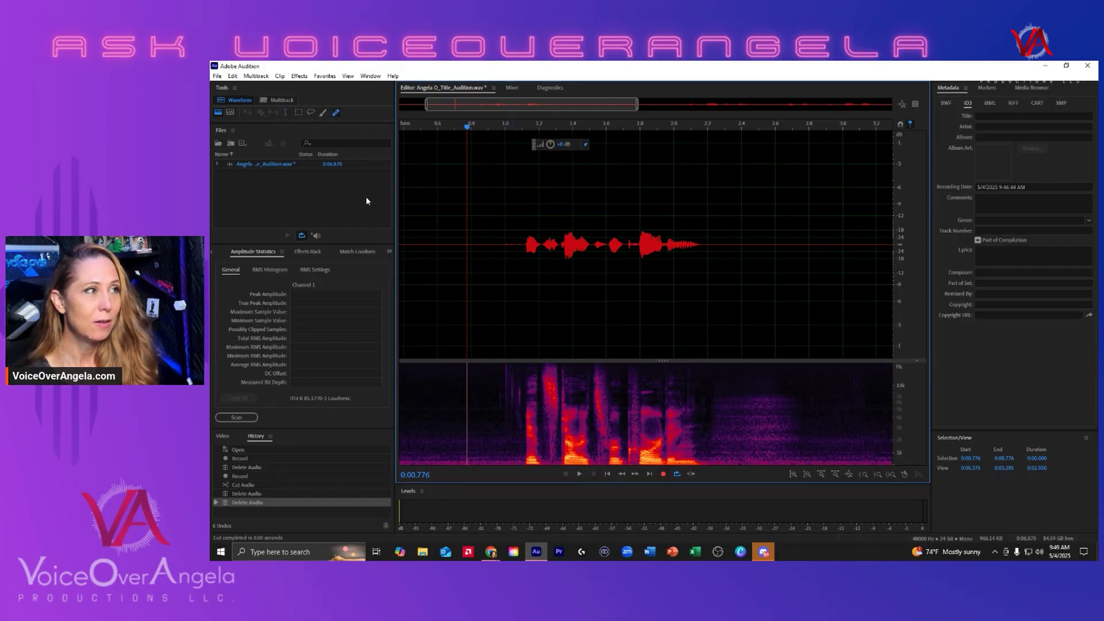
click(336, 113)
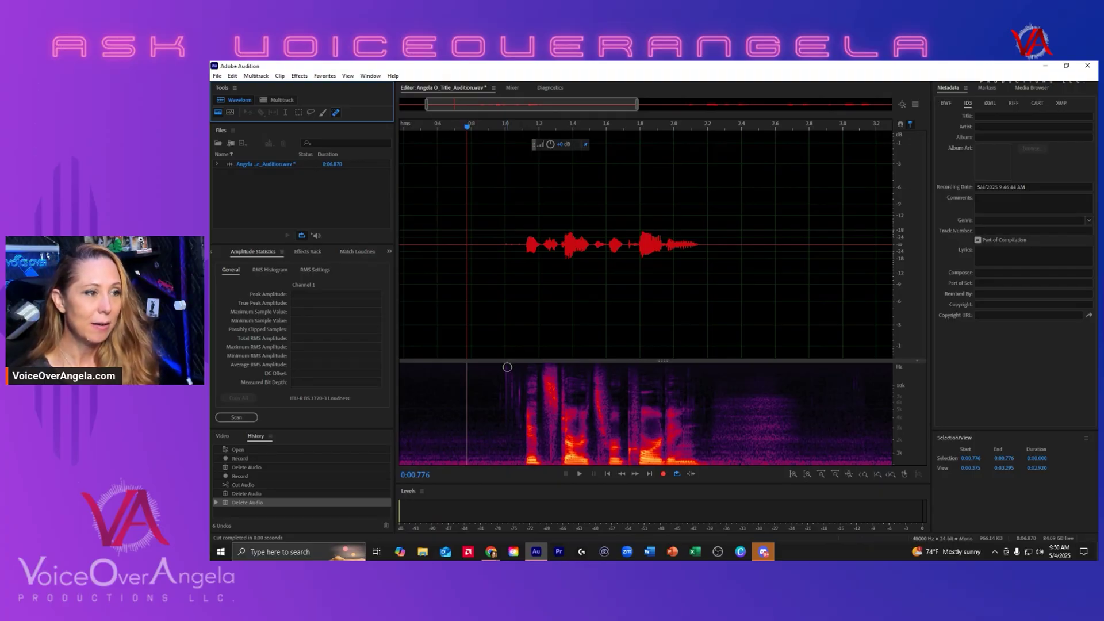
drag(507, 367, 507, 426)
drag(515, 366, 515, 424)
drag(518, 365, 518, 420)
Heal two more small noise spots near the 1-second mark
drag(500, 366, 501, 424)
click(467, 355)
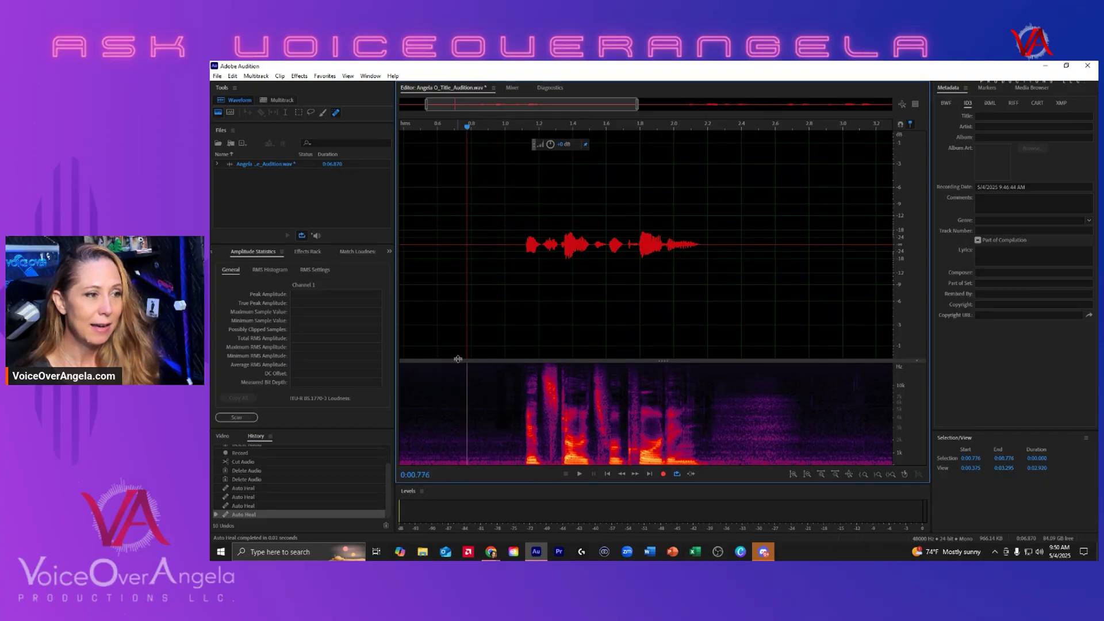
scroll(458, 360, up, 2)
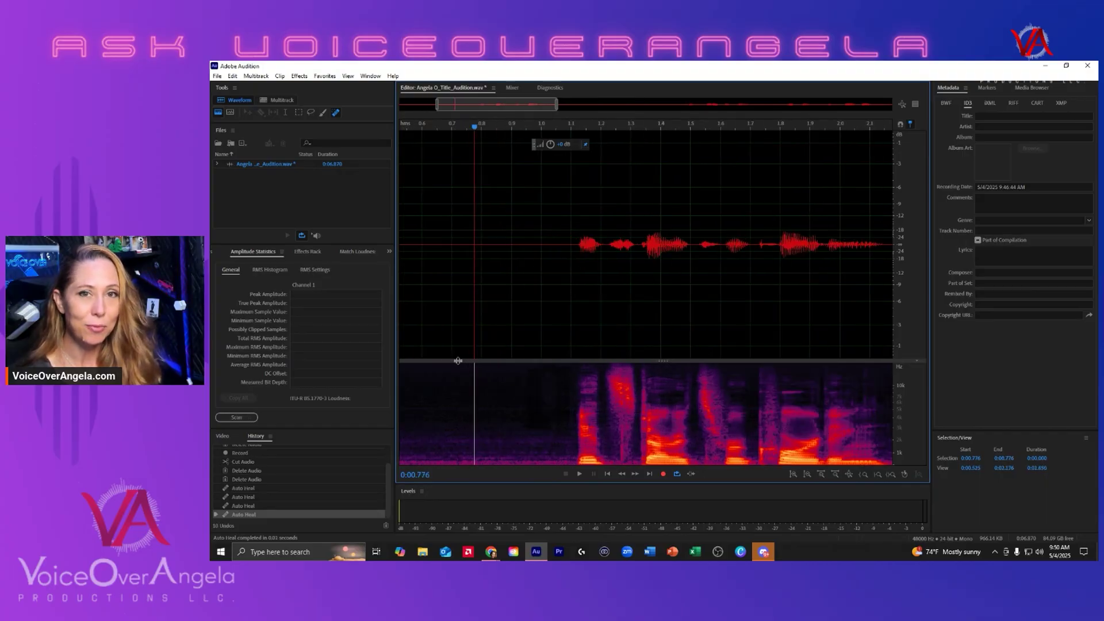
scroll(457, 360, down, 3)
scroll(460, 362, down, 1)
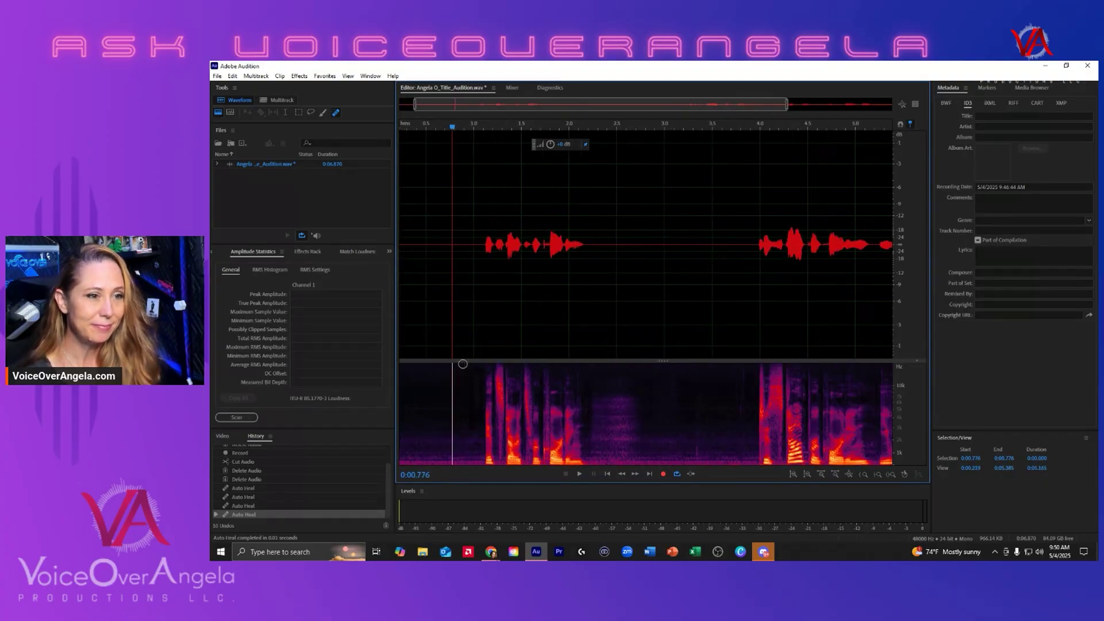
scroll(757, 369, up, 3)
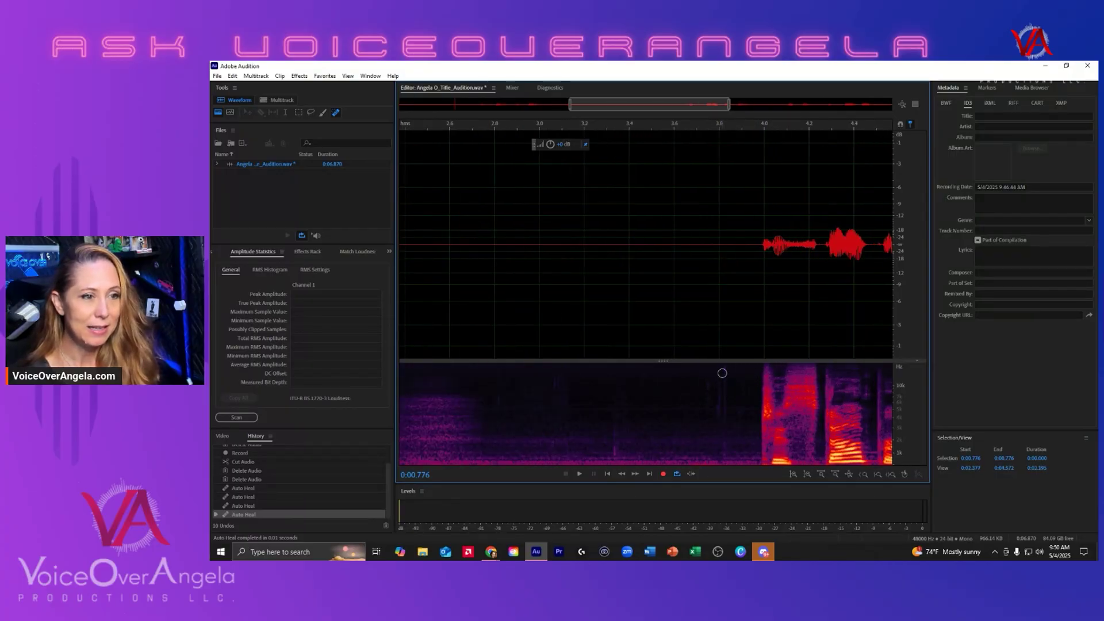
Heal the noises between 3.8 and 4.28 seconds, then zoom out to the full file
drag(725, 367, 725, 454)
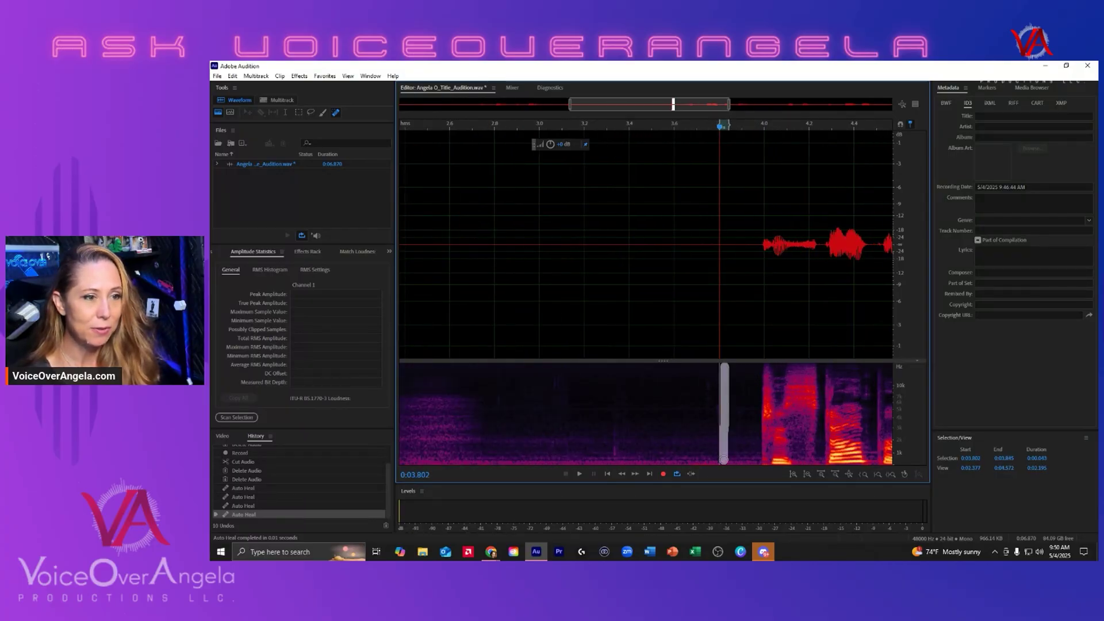
drag(713, 369, 716, 430)
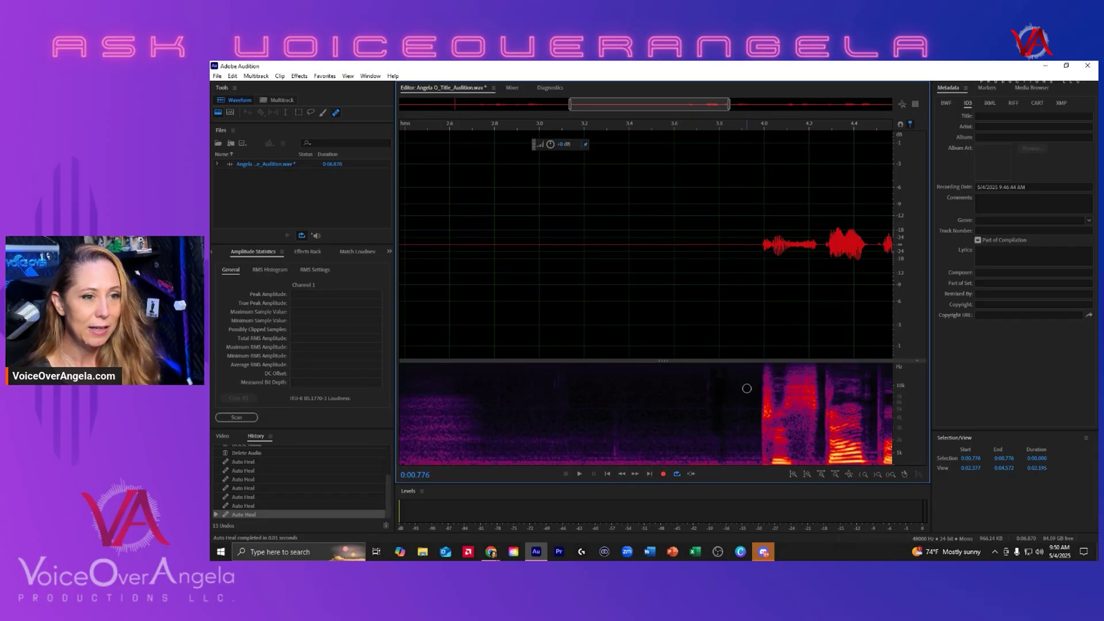
click(617, 419)
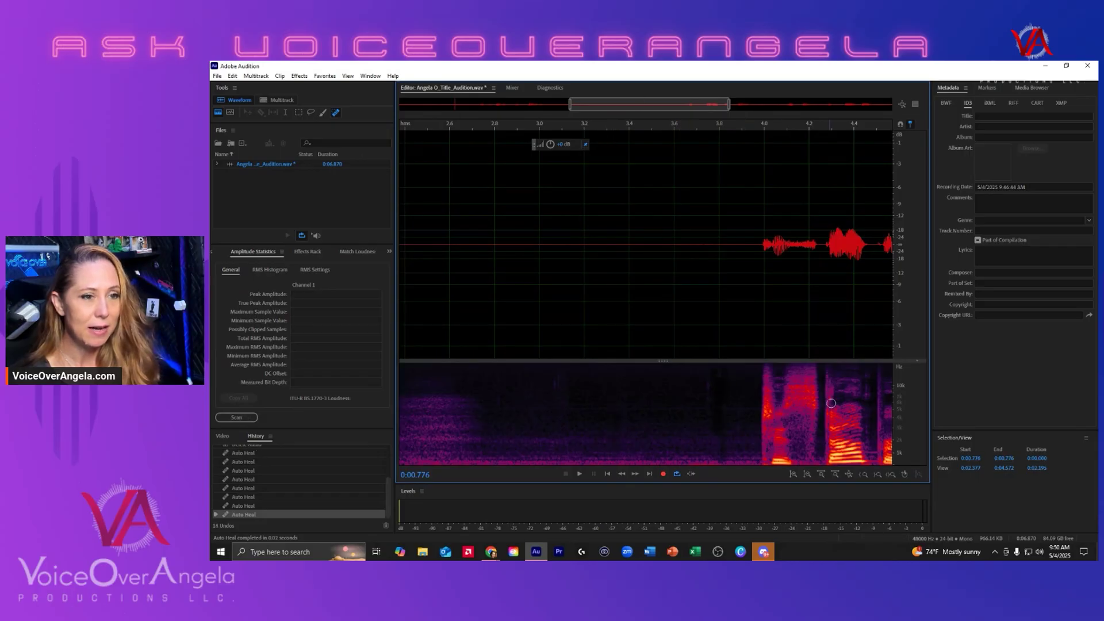
scroll(832, 405, up, 2)
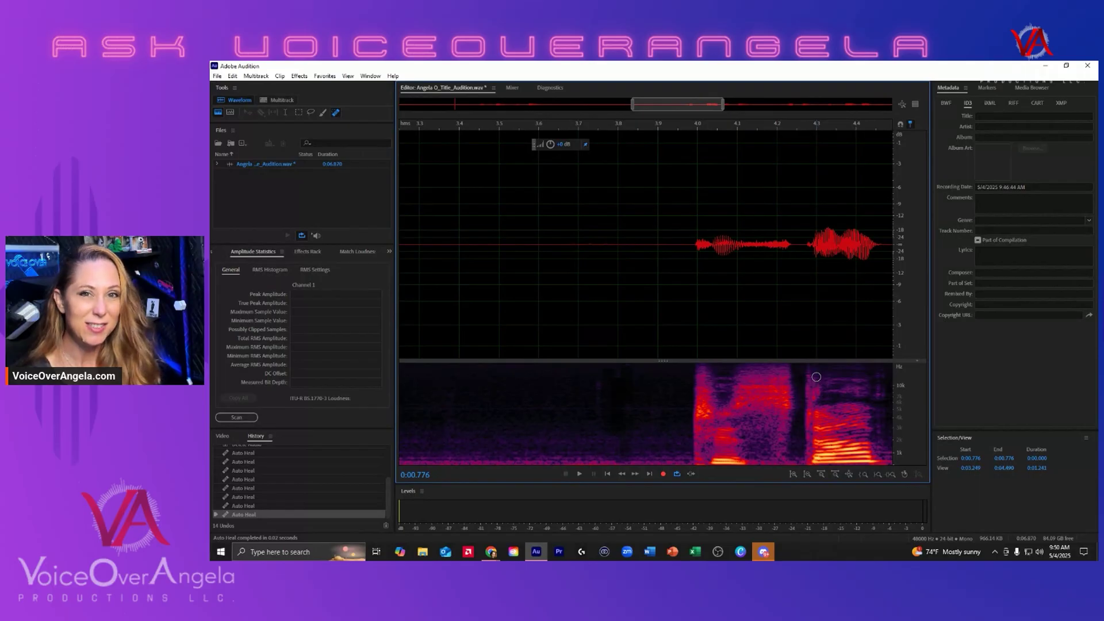
click(816, 377)
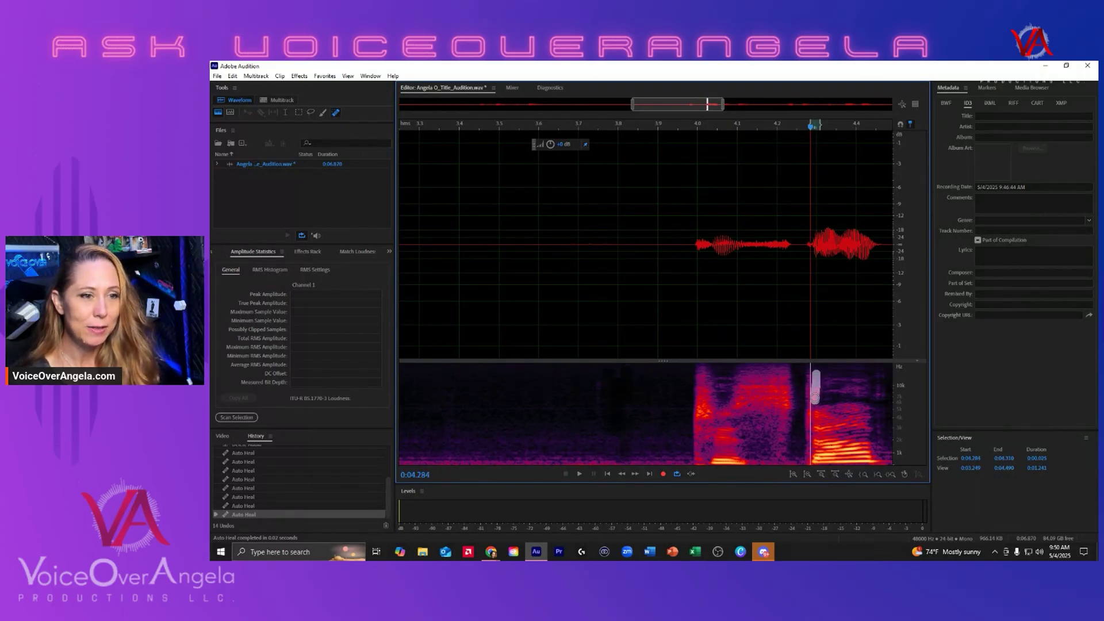
click(821, 378)
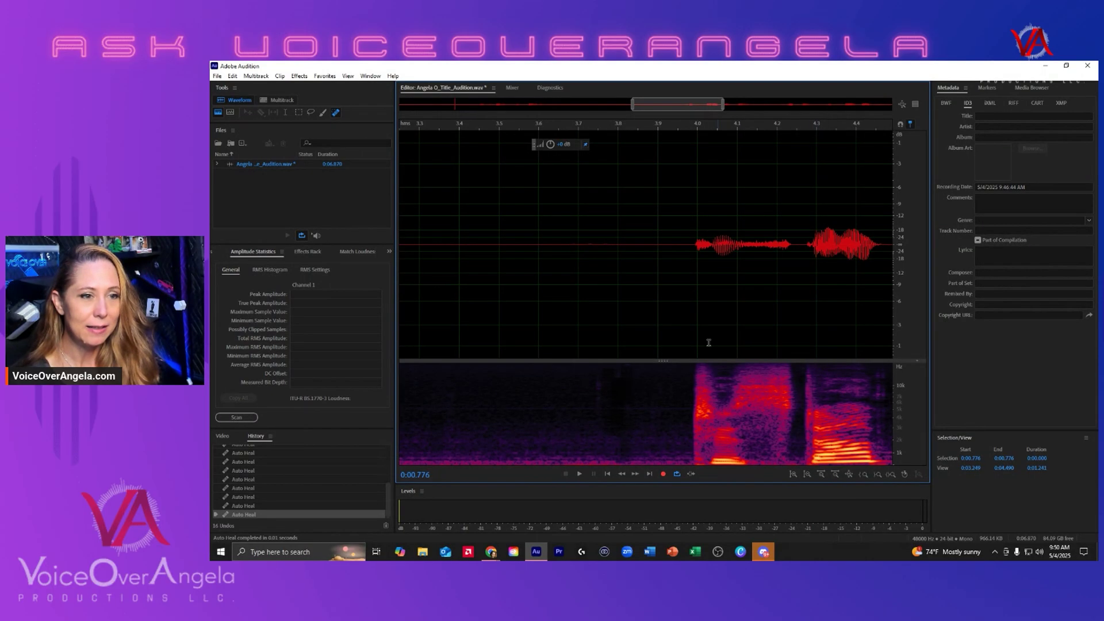
scroll(578, 333, down, 5)
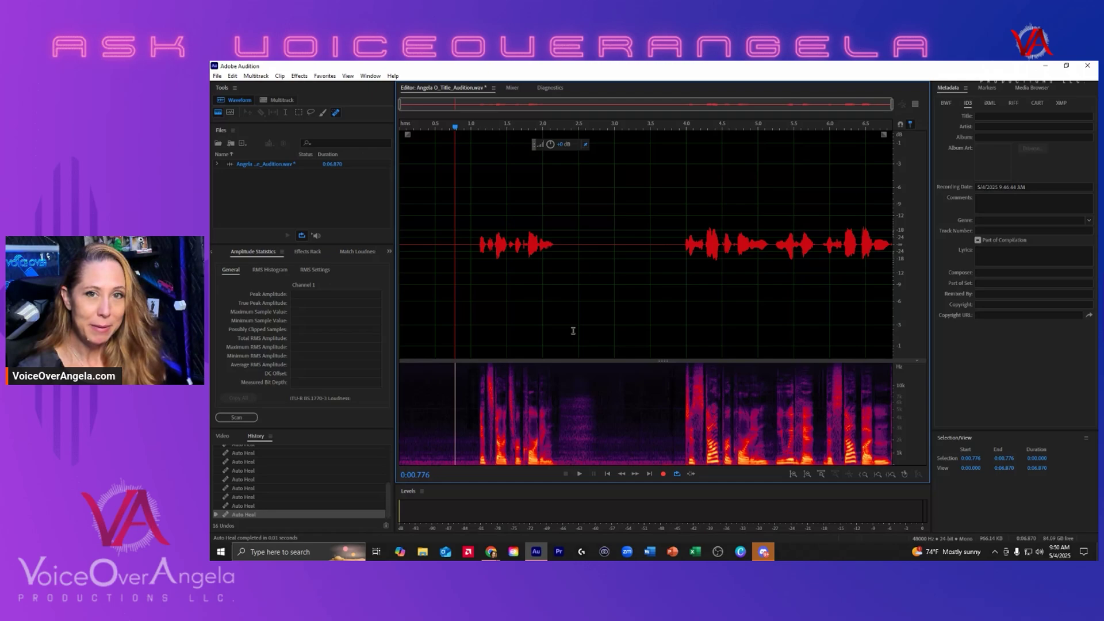
Mark the 0.624-second silent pause from 3.019 to 3.643 seconds
click(620, 322)
scroll(620, 321, up, 1)
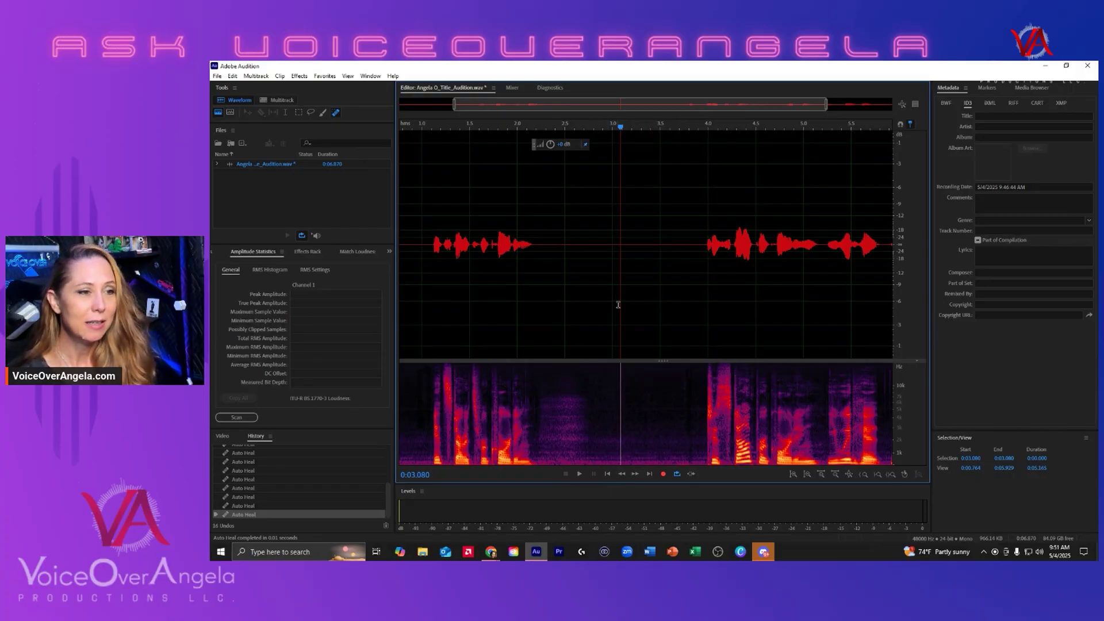
scroll(619, 291, up, 1)
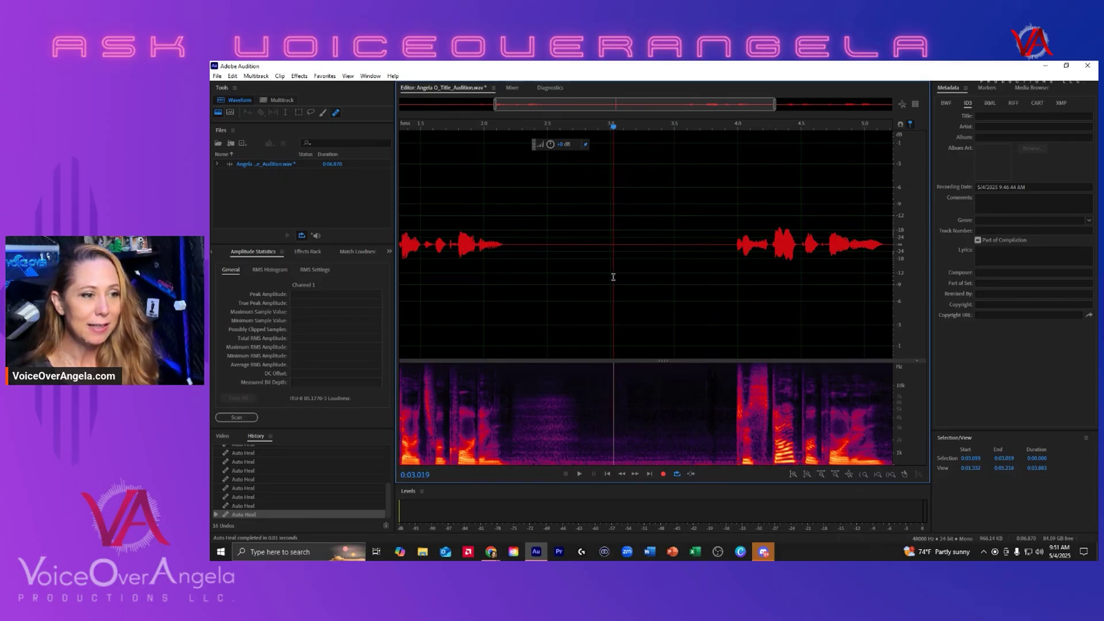
drag(613, 277, 692, 288)
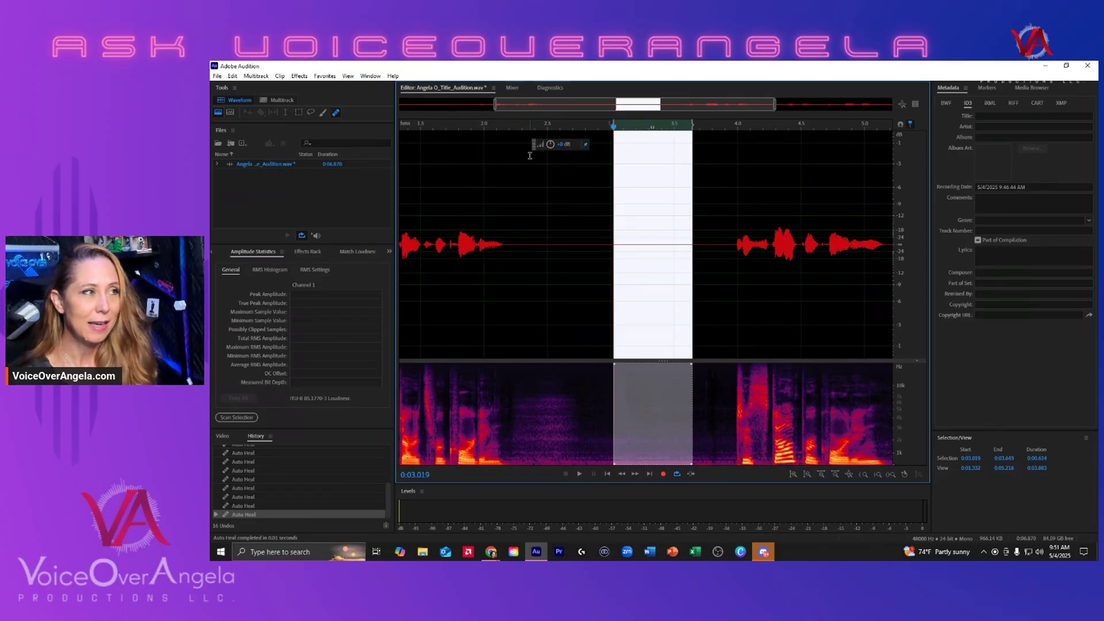
Open Noise Reduction and capture the marked pause as the noise print
click(299, 77)
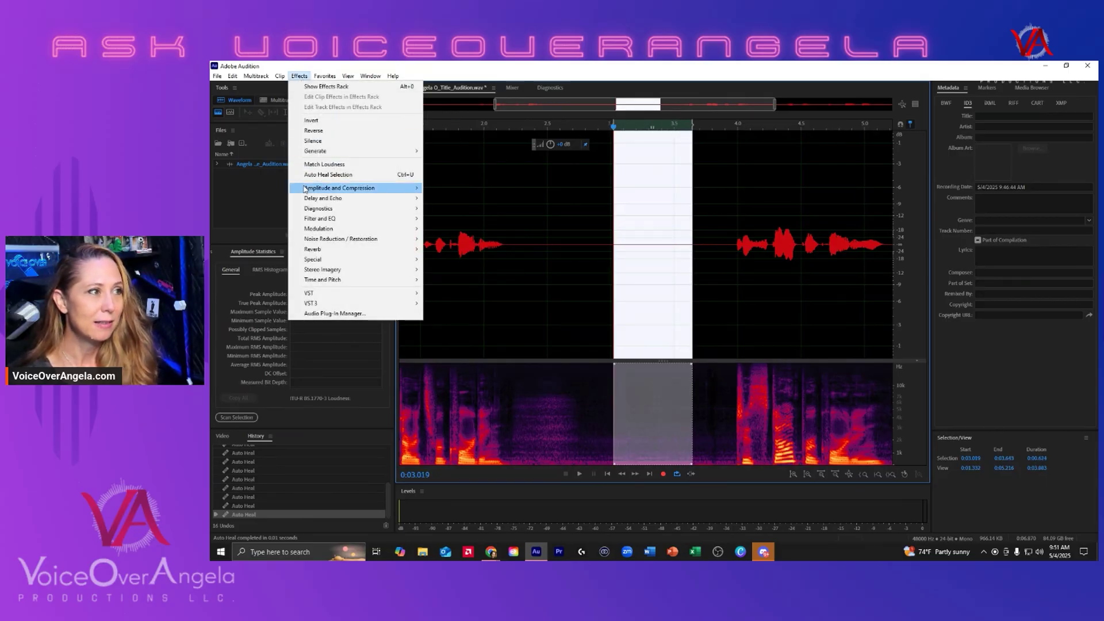
mouse_move(313, 240)
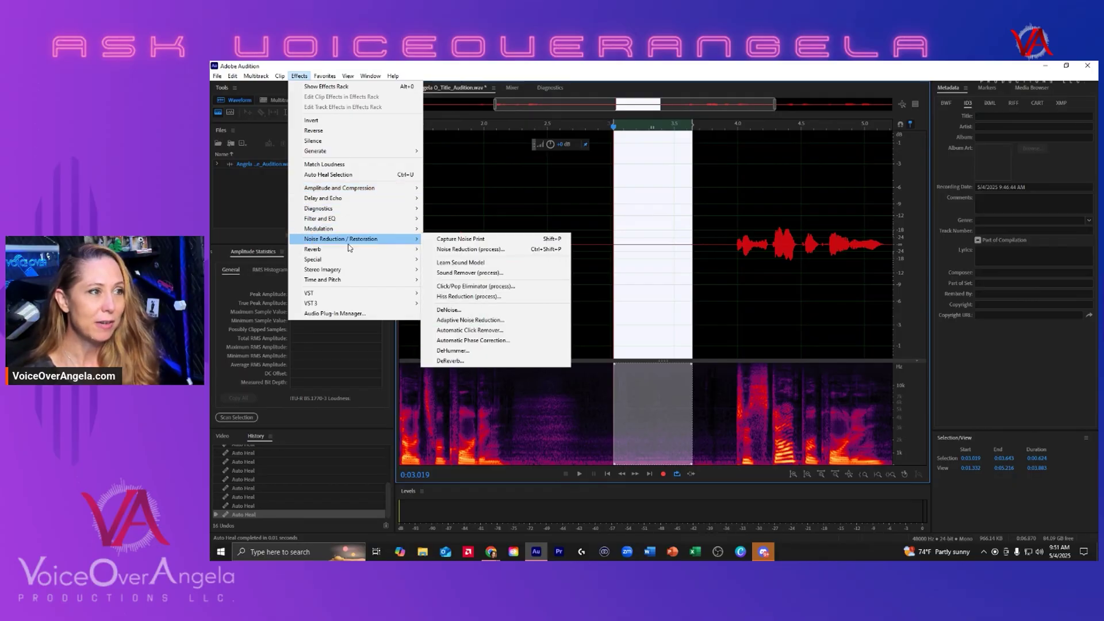
click(458, 249)
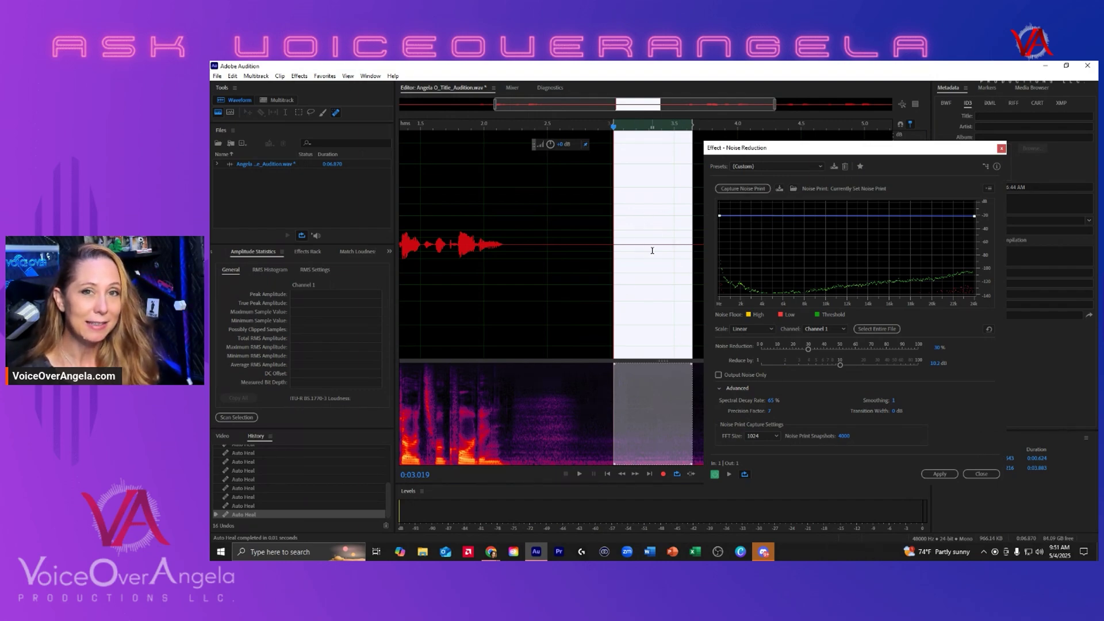
click(743, 189)
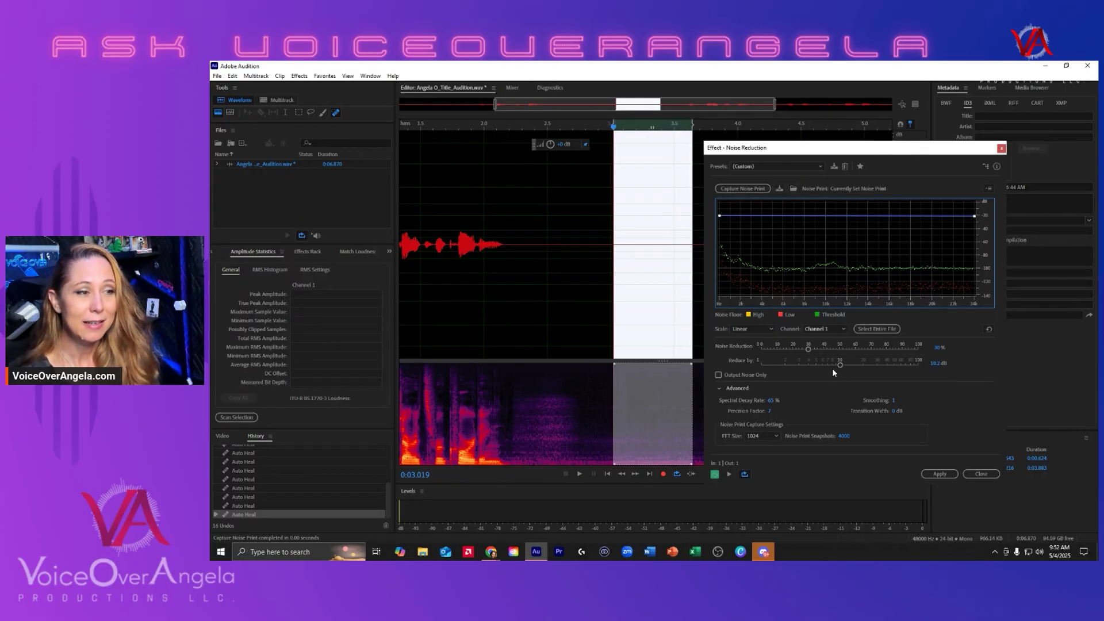
Move the Noise Reduction dialog off the waveform and select the entire file
scroll(627, 328, down, 2)
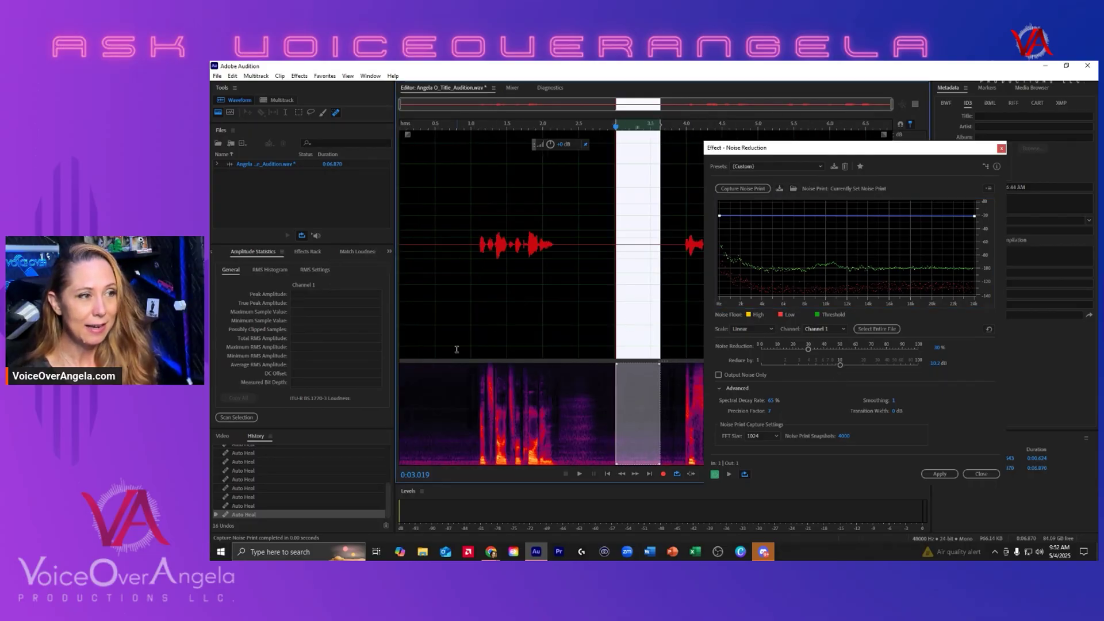
drag(823, 149, 997, 198)
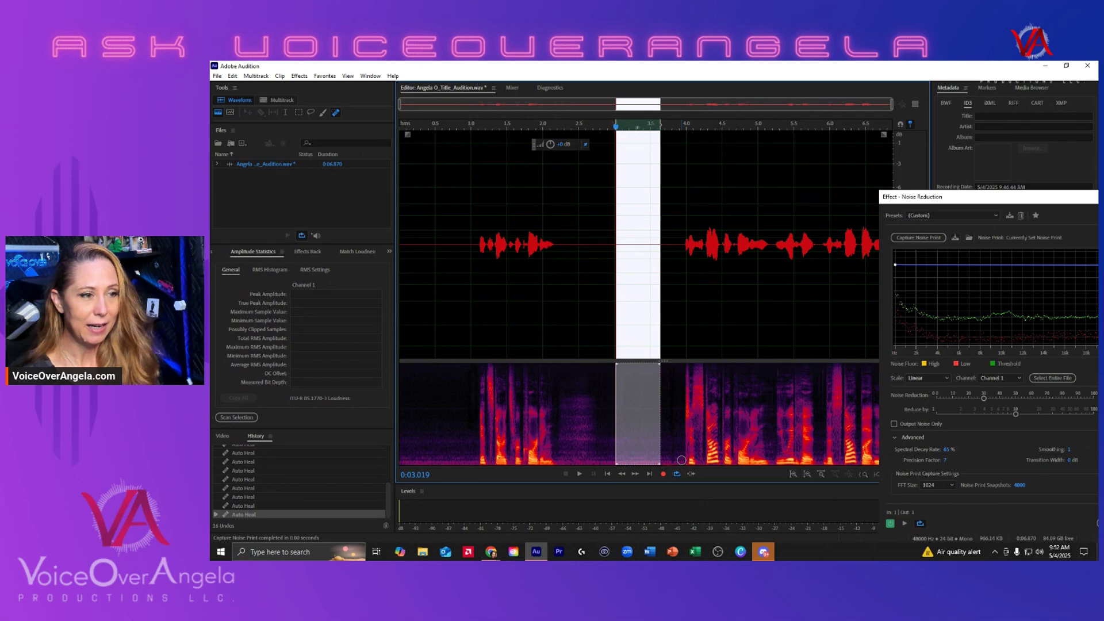
drag(896, 198, 723, 154)
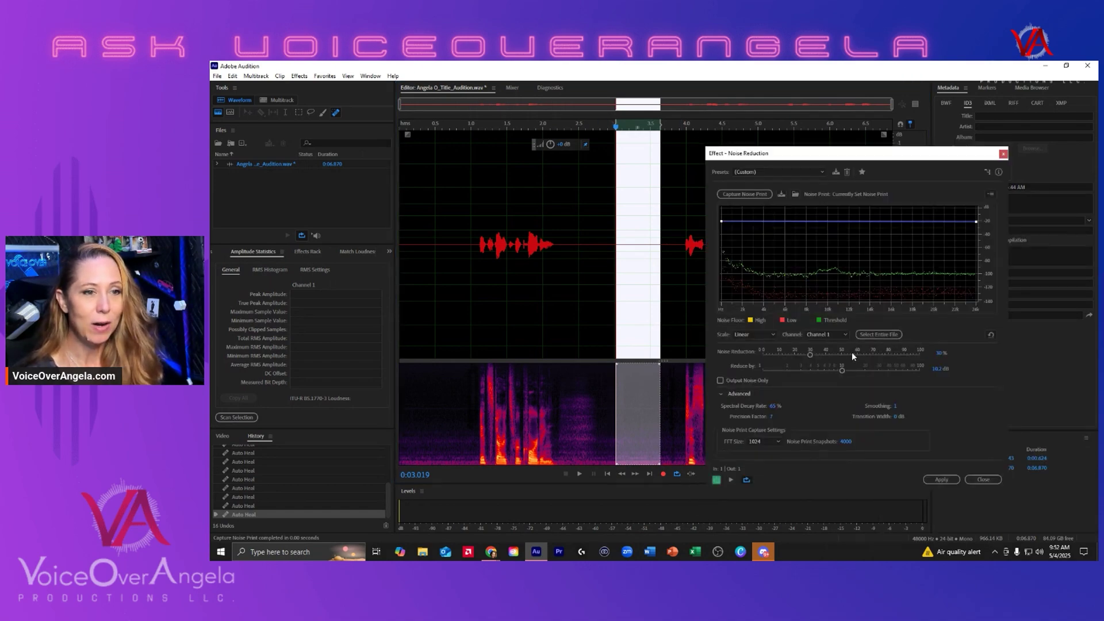
click(878, 335)
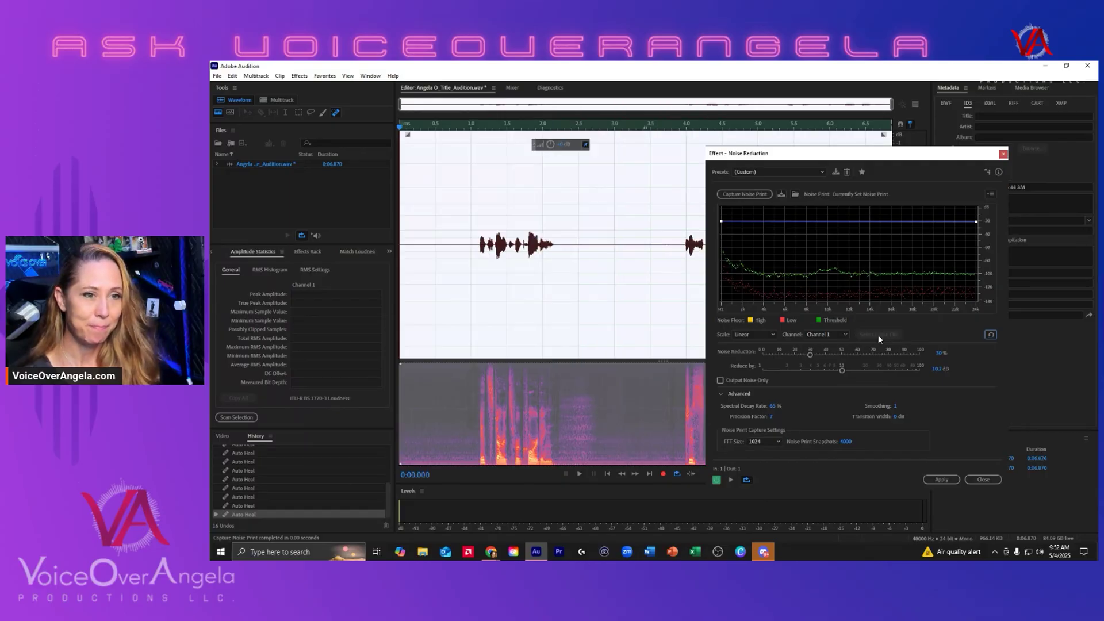
Apply Noise Reduction across the whole recording, then clear the waveform selection
click(948, 478)
click(658, 259)
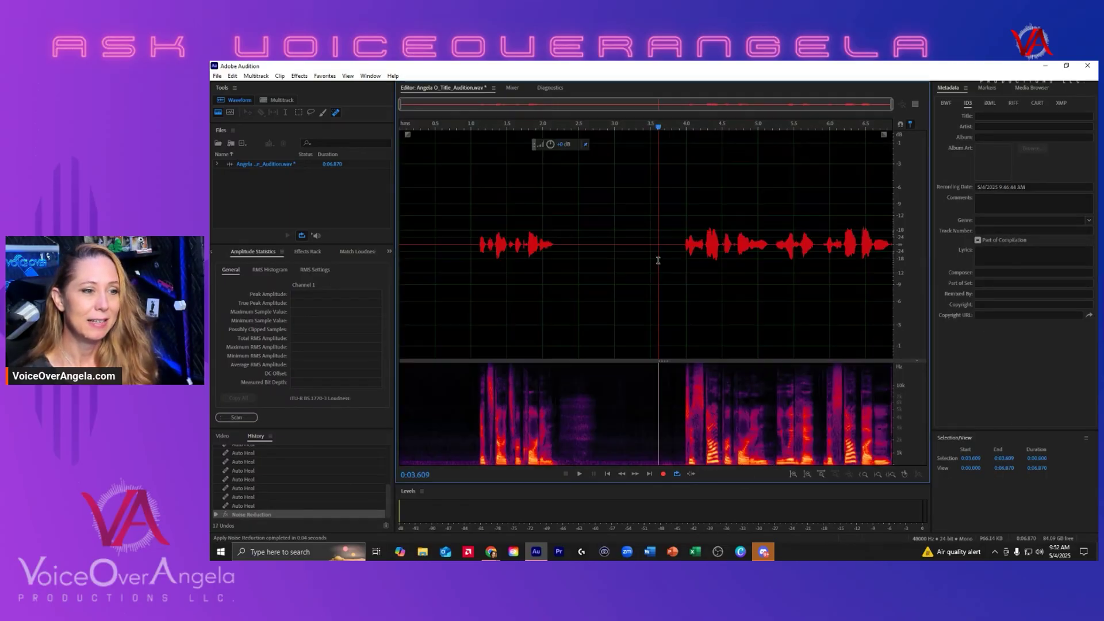
scroll(625, 277, up, 2)
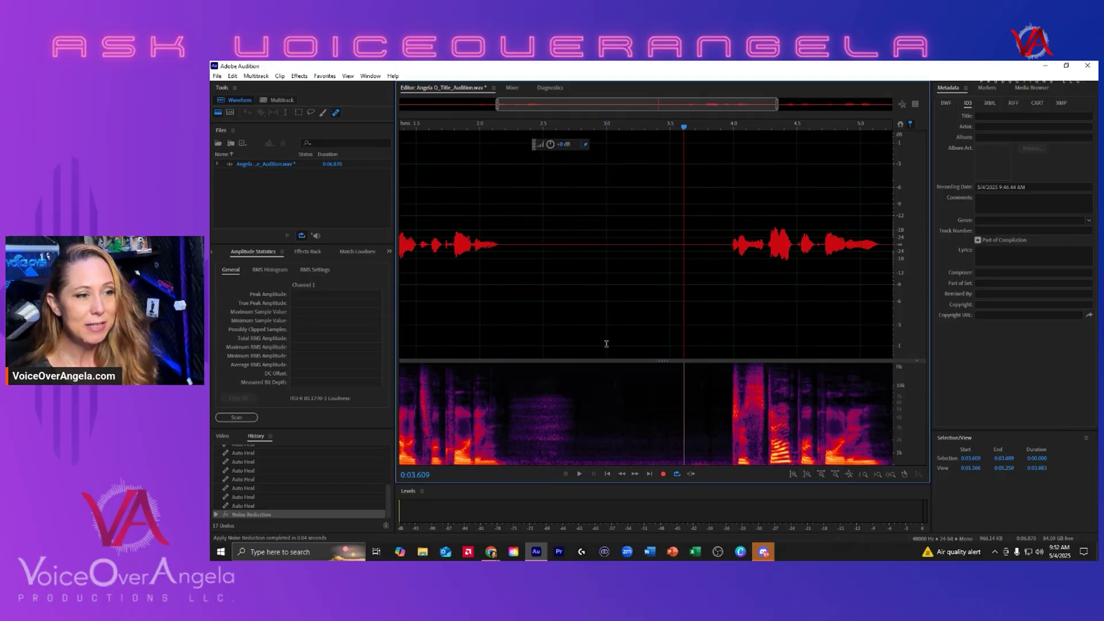
scroll(606, 317, down, 2)
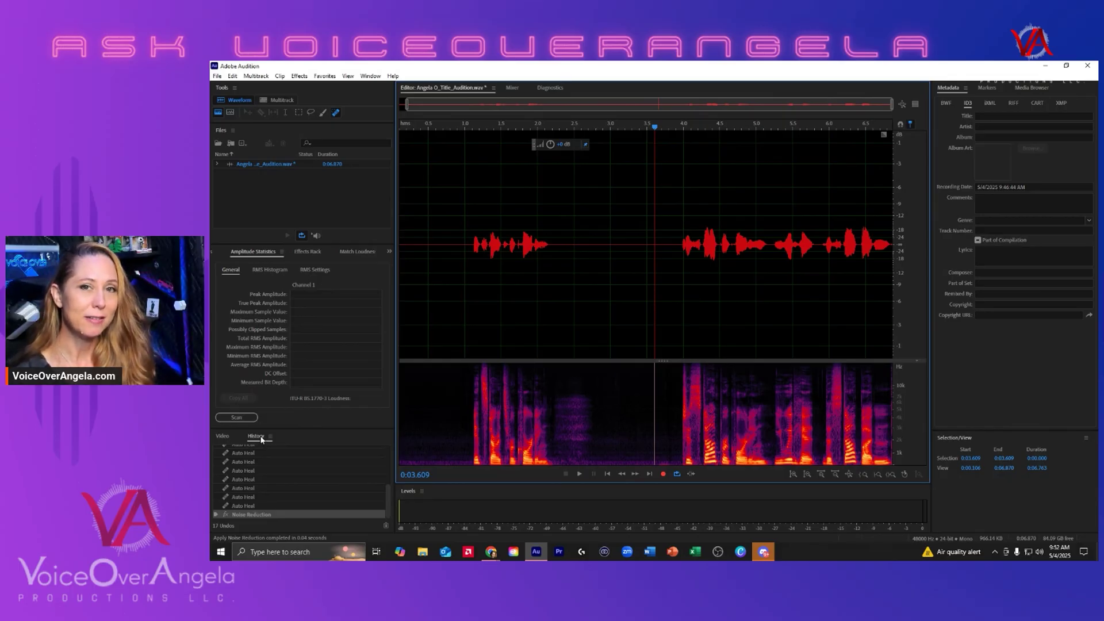
Step back through the earlier Auto Heal history states to compare them
click(255, 507)
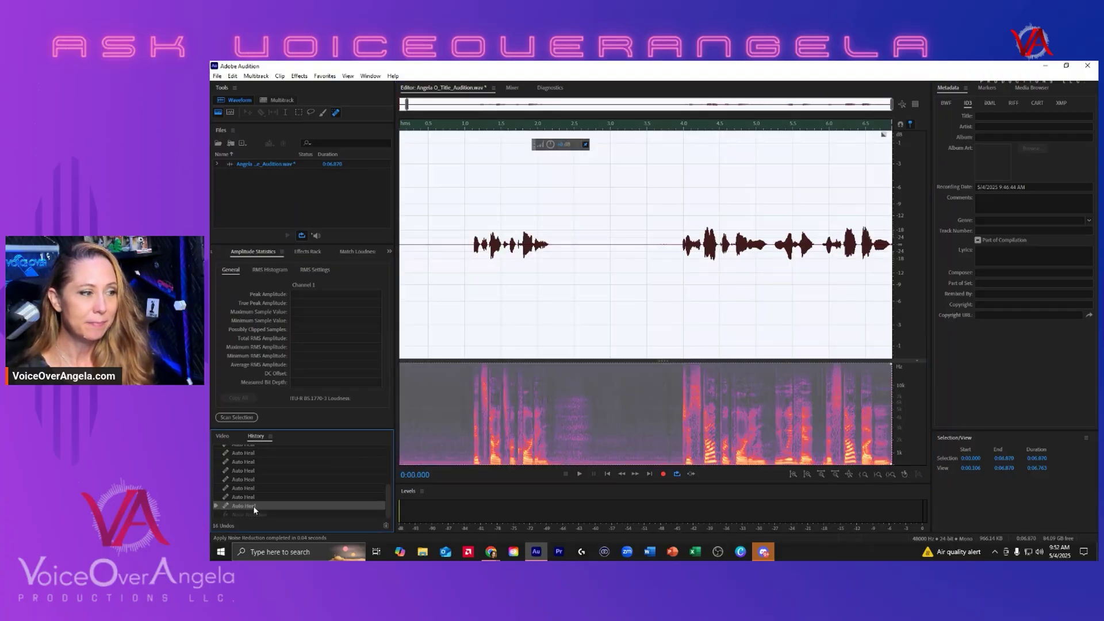
click(254, 497)
click(254, 488)
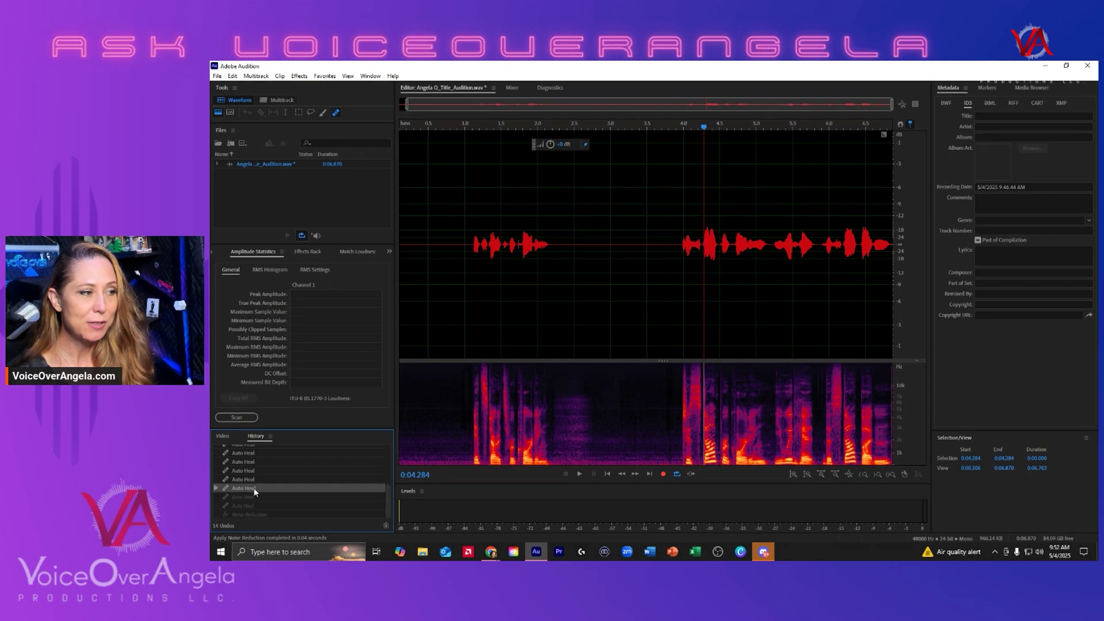
click(255, 480)
click(255, 471)
click(255, 479)
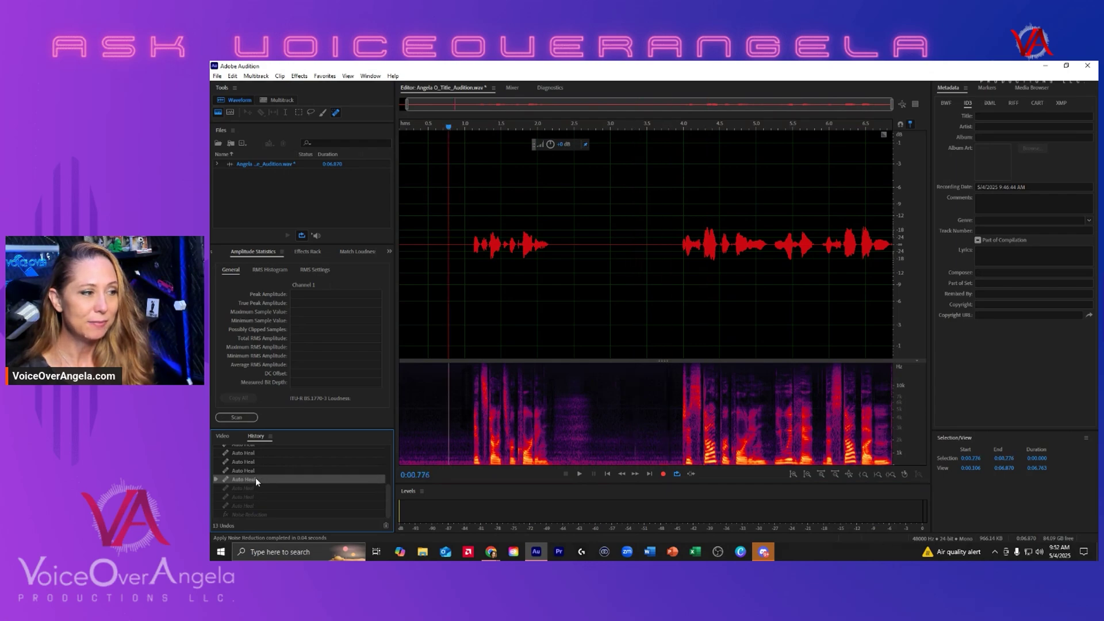
scroll(256, 487, up, 2)
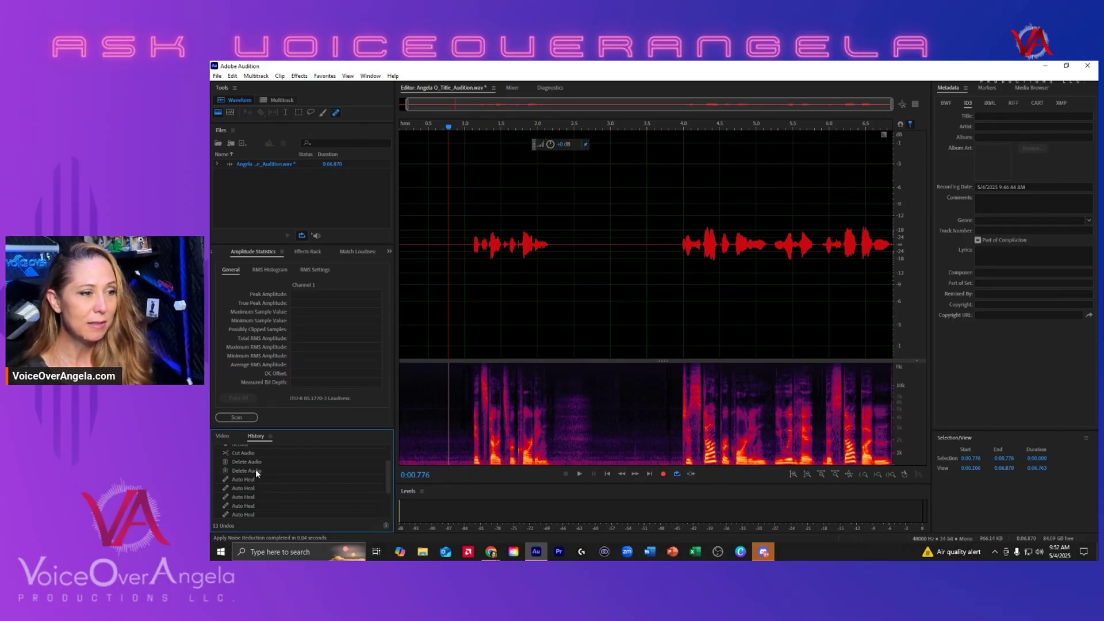
scroll(255, 468, down, 2)
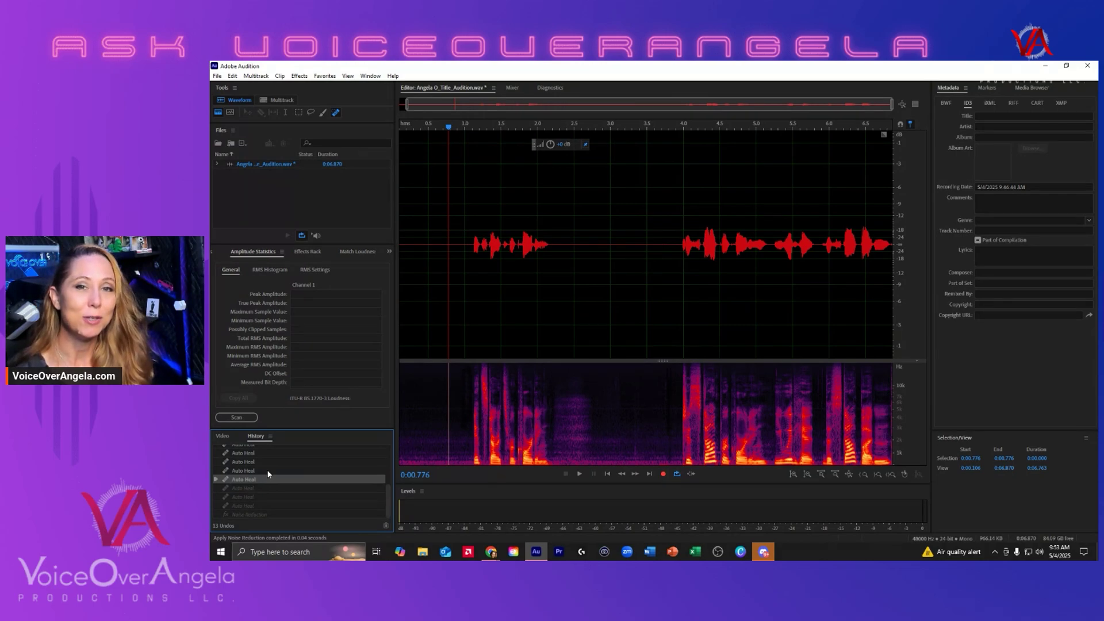
Restore the history to the Noise Reduction state with all edits back
click(259, 507)
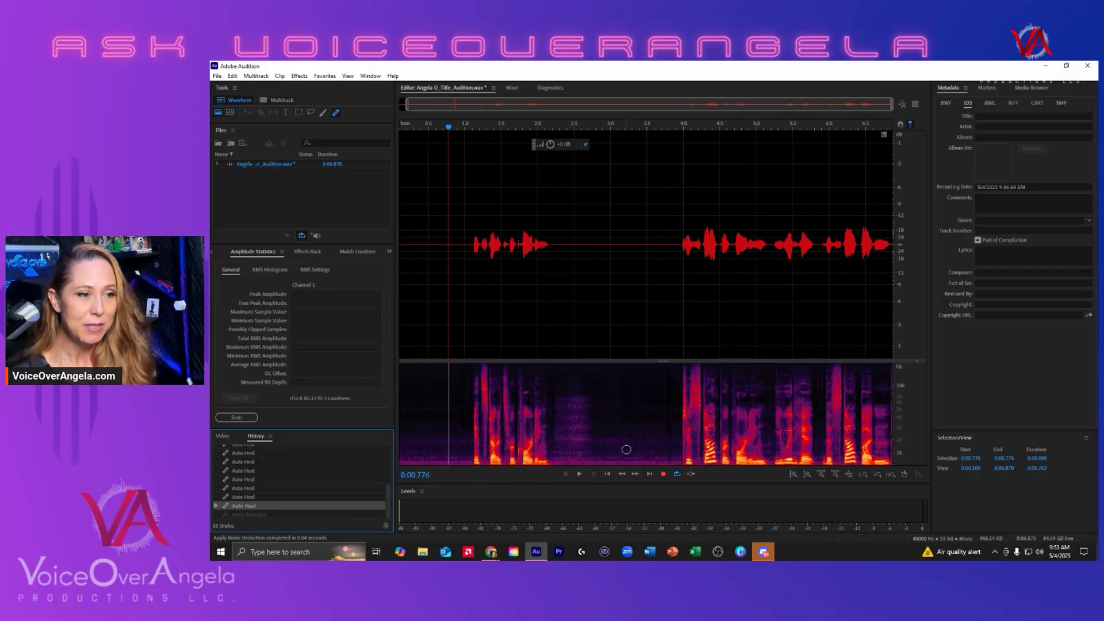
click(242, 515)
click(430, 394)
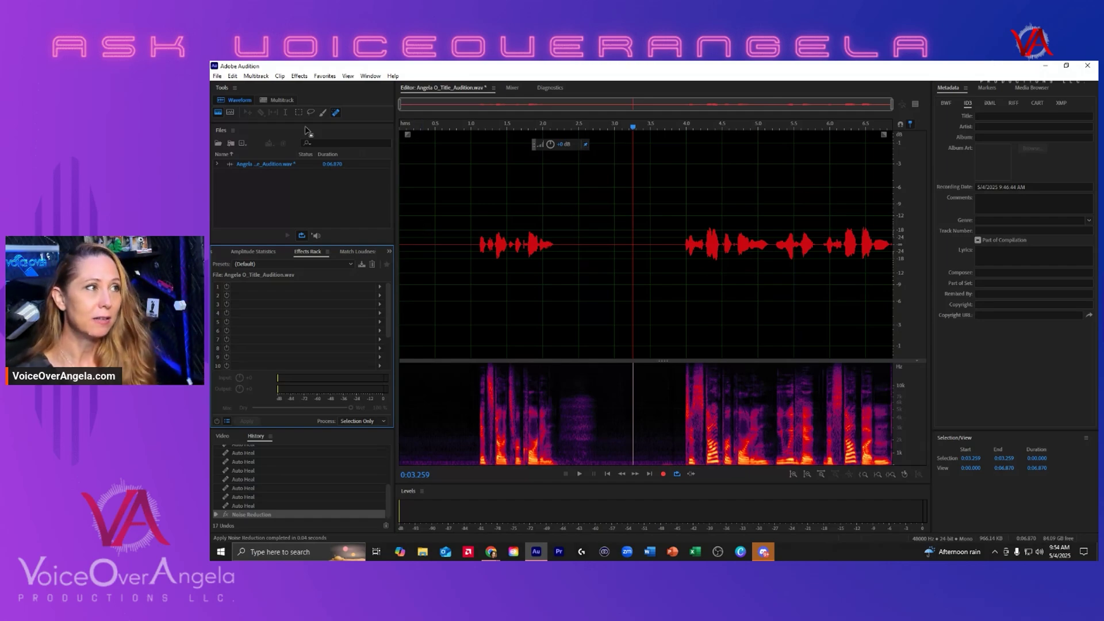
click(300, 76)
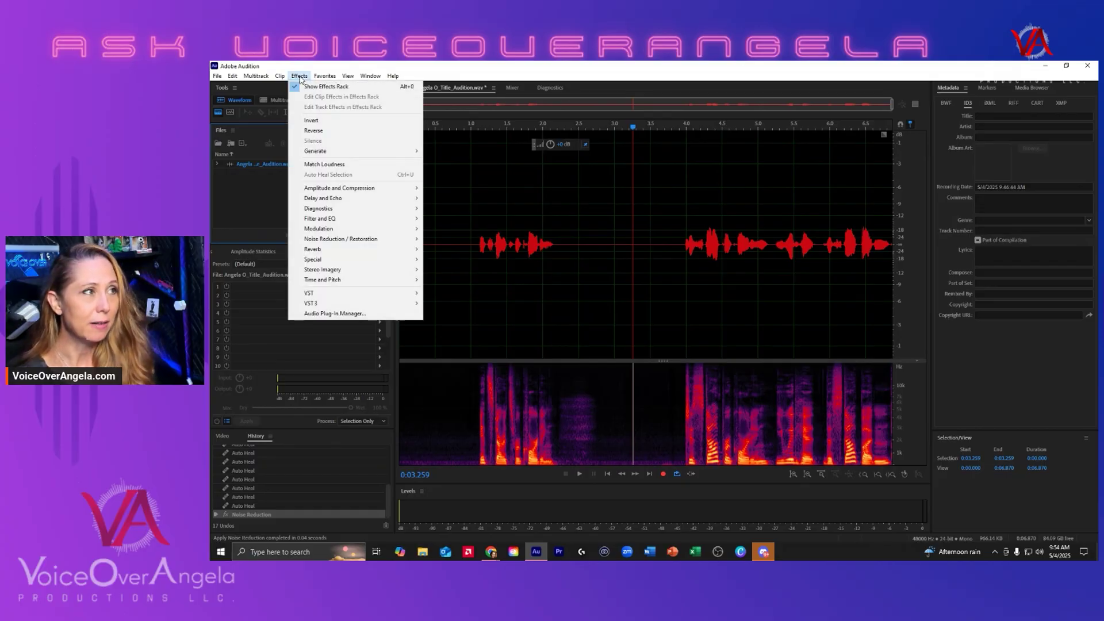
click(322, 316)
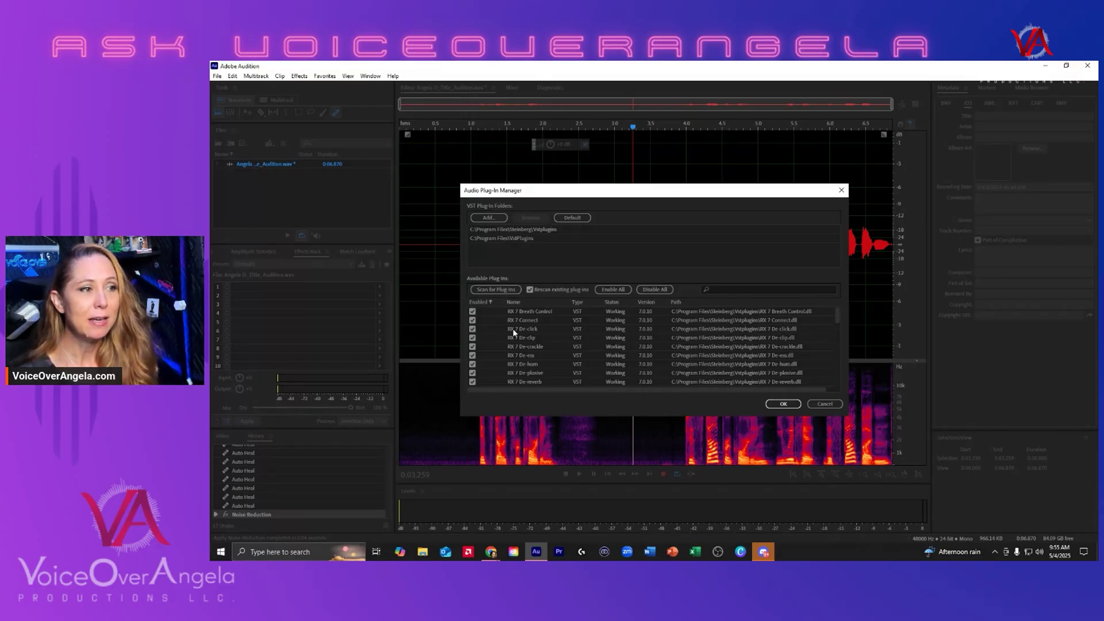
scroll(523, 372, down, 3)
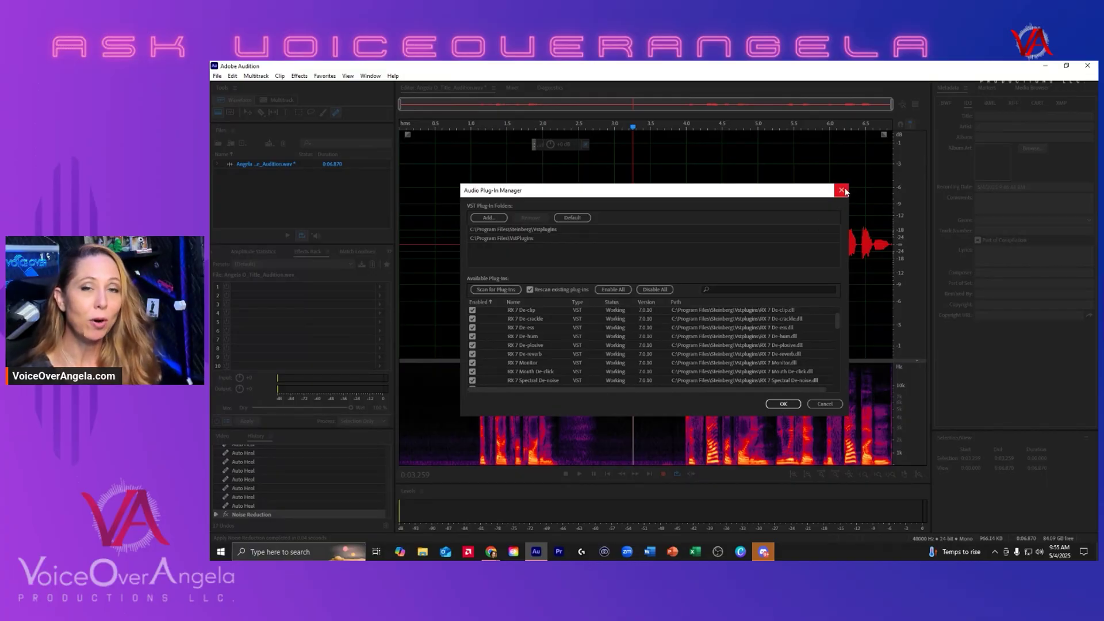
click(842, 190)
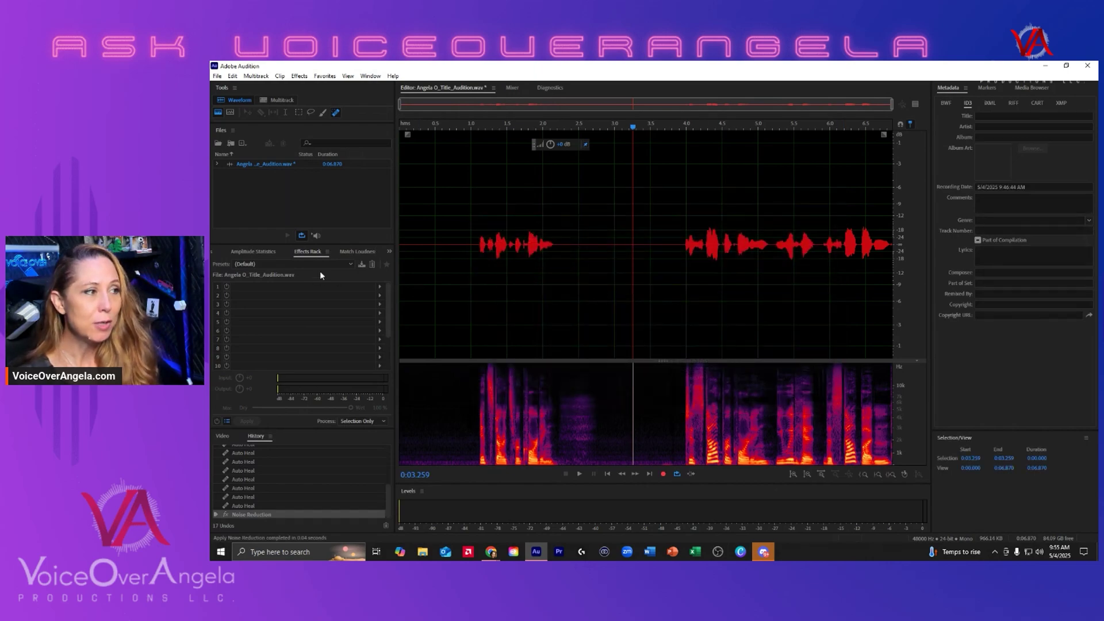
Browse slot 1's VST3 > Restoration plug-ins from iZotope and Waves
click(379, 287)
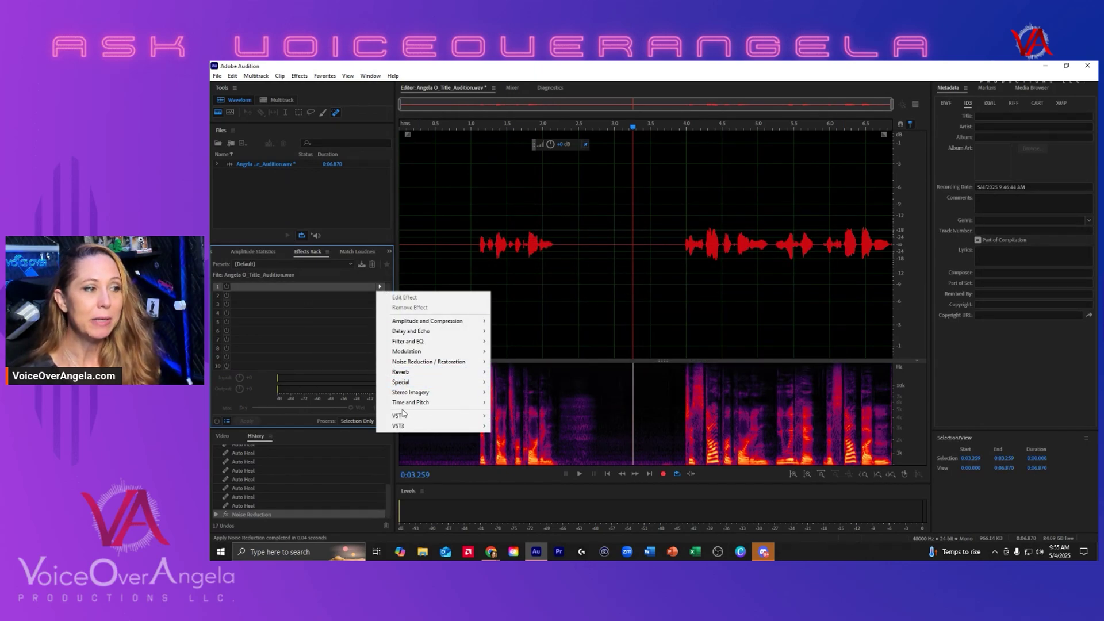
mouse_move(404, 419)
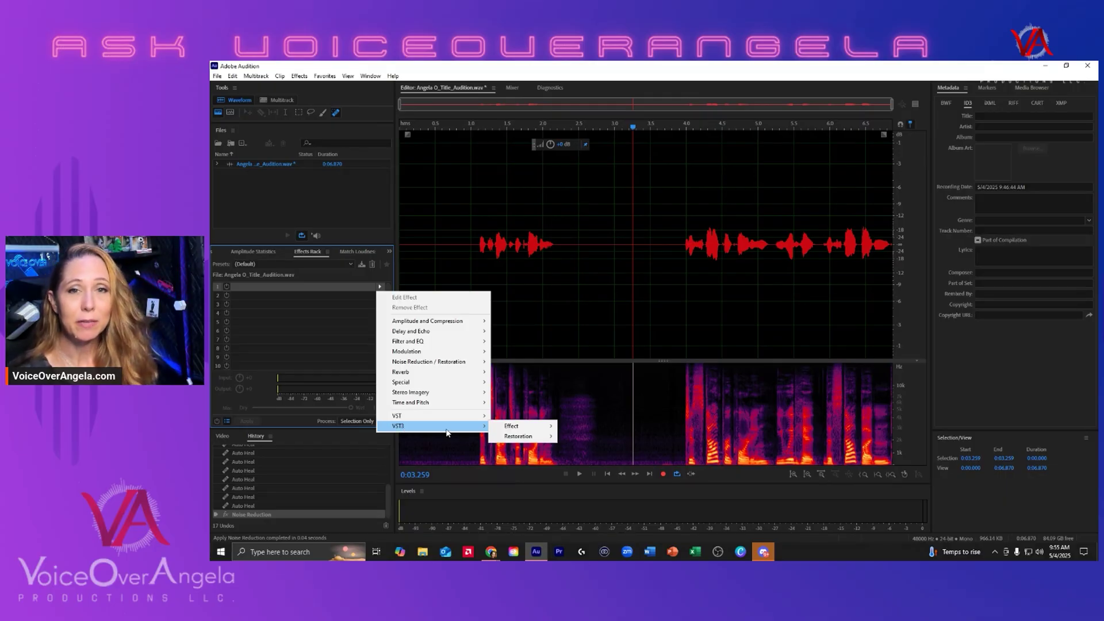
mouse_move(511, 428)
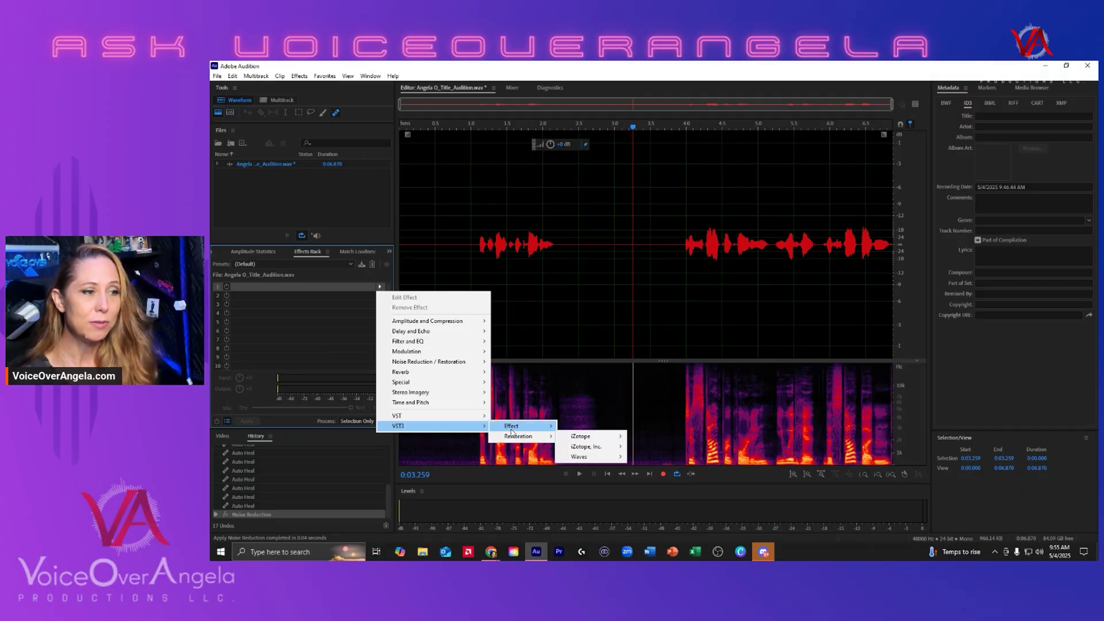
mouse_move(577, 429)
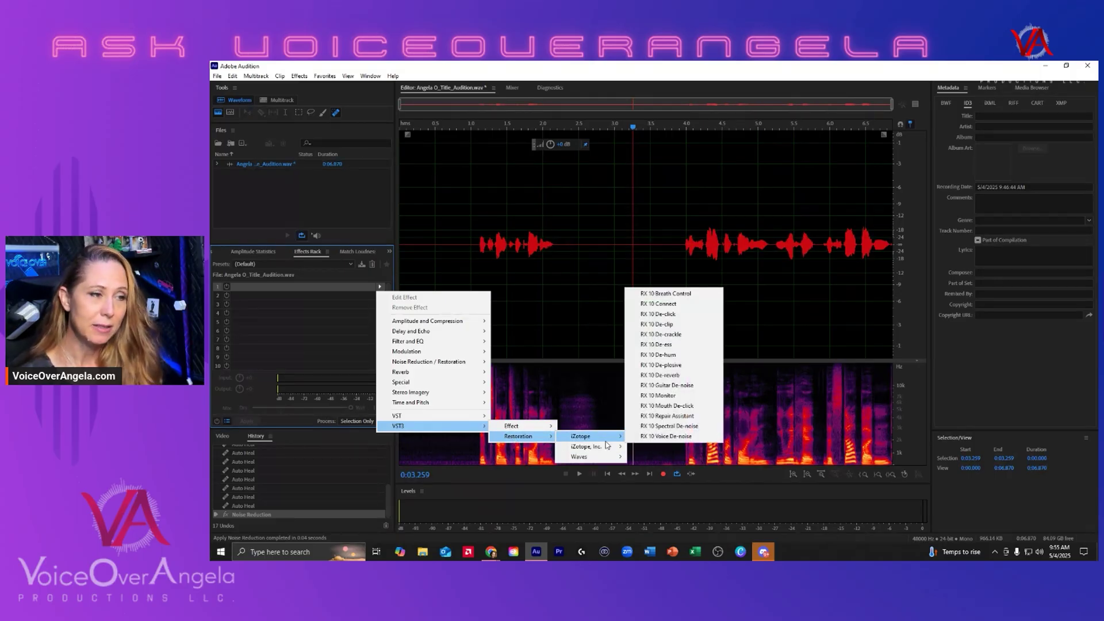
click(593, 315)
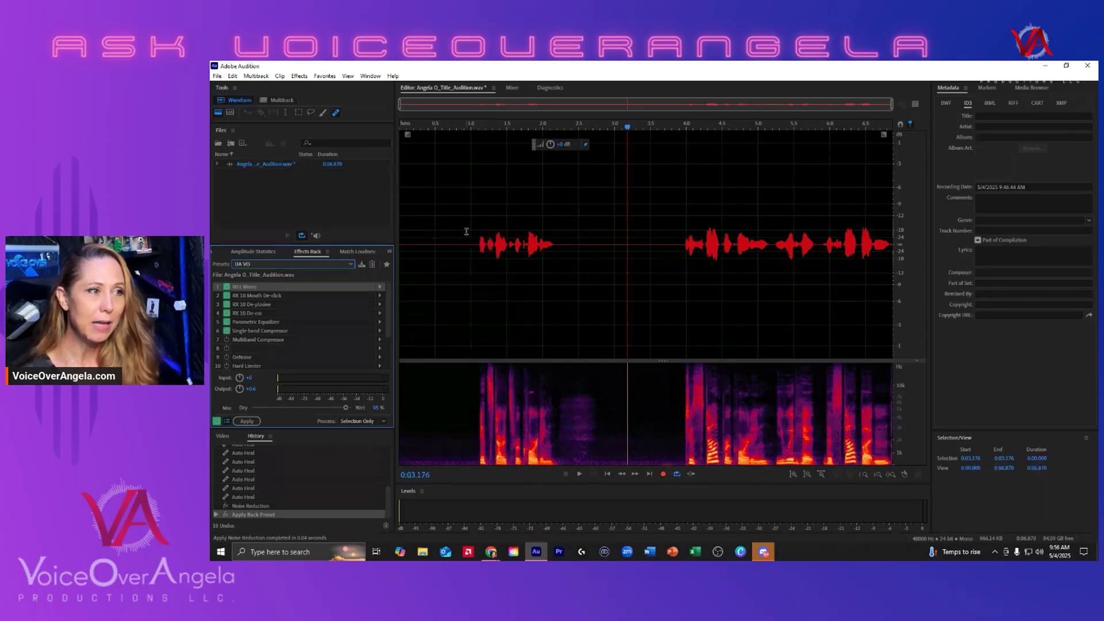
drag(466, 231, 560, 235)
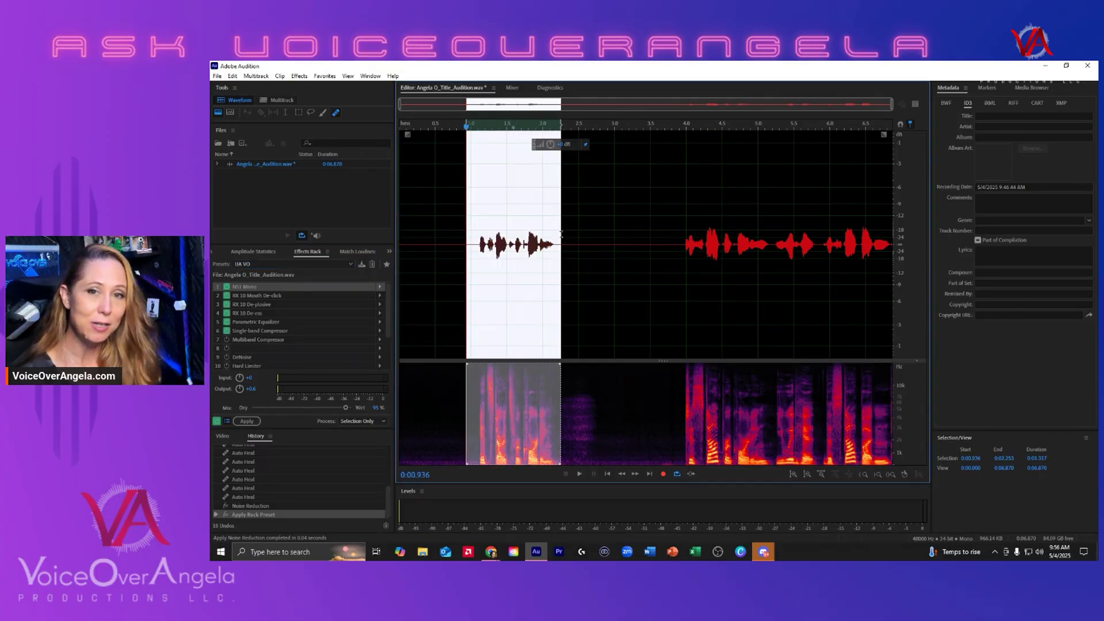
click(360, 423)
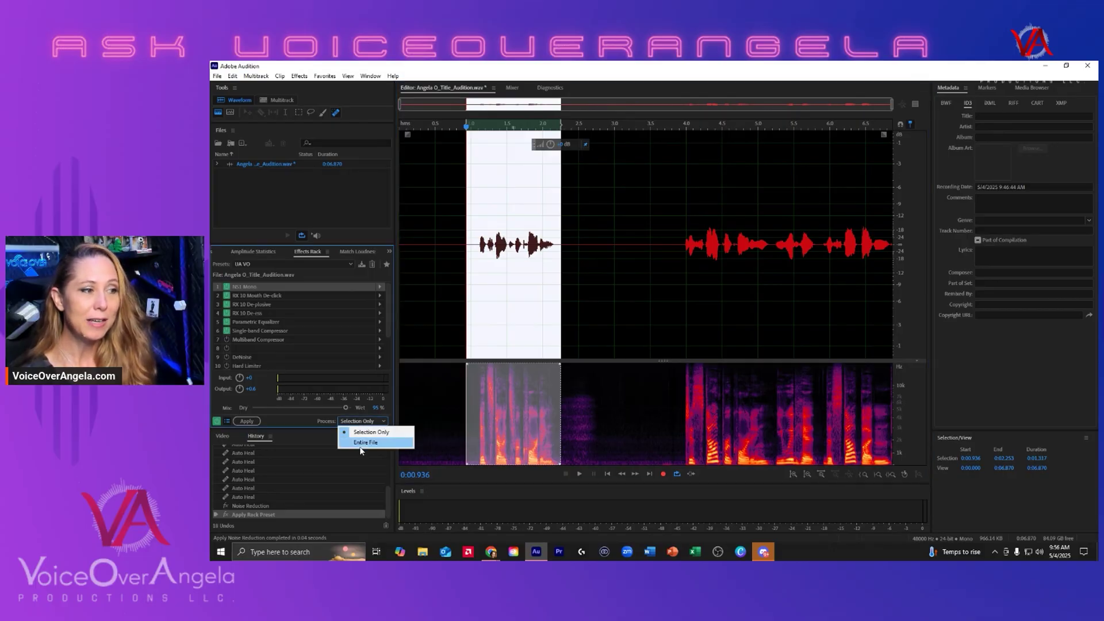
click(453, 285)
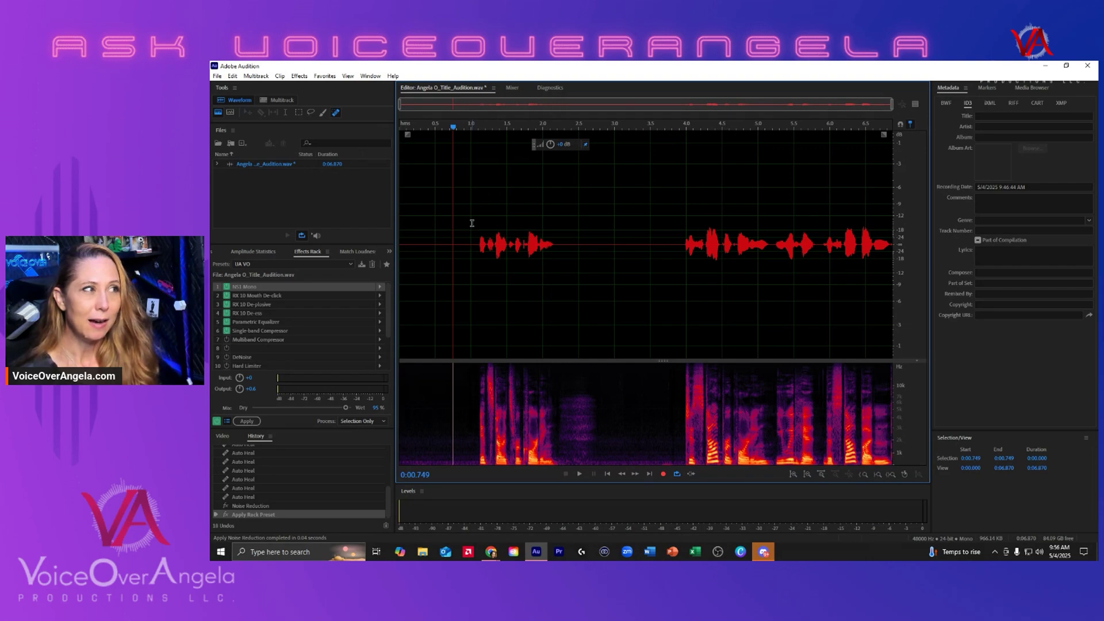
drag(471, 223, 605, 226)
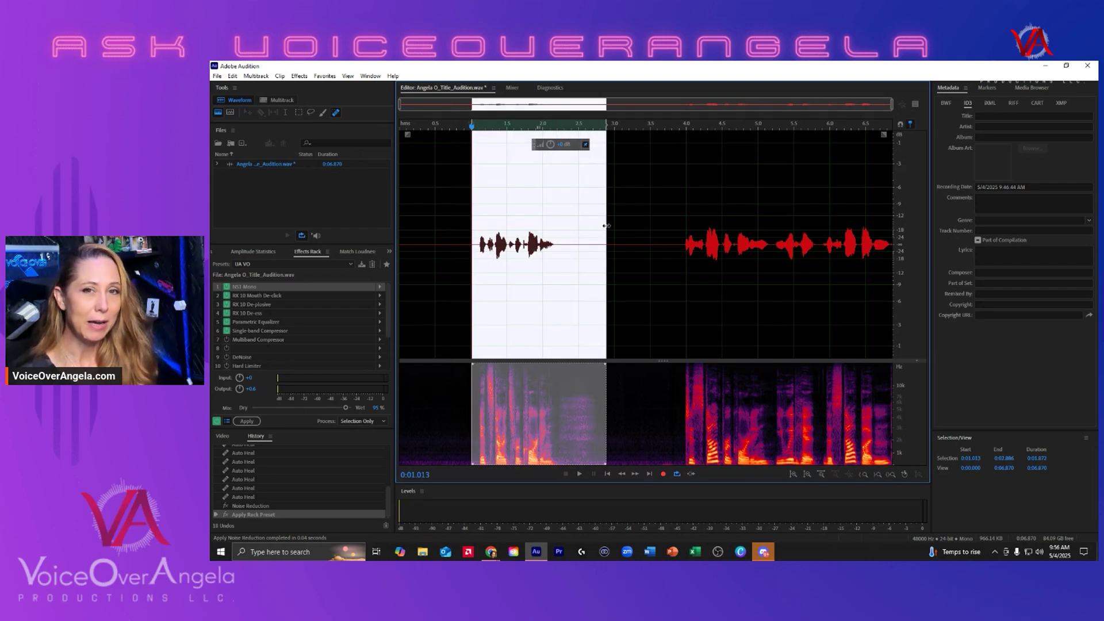
click(472, 248)
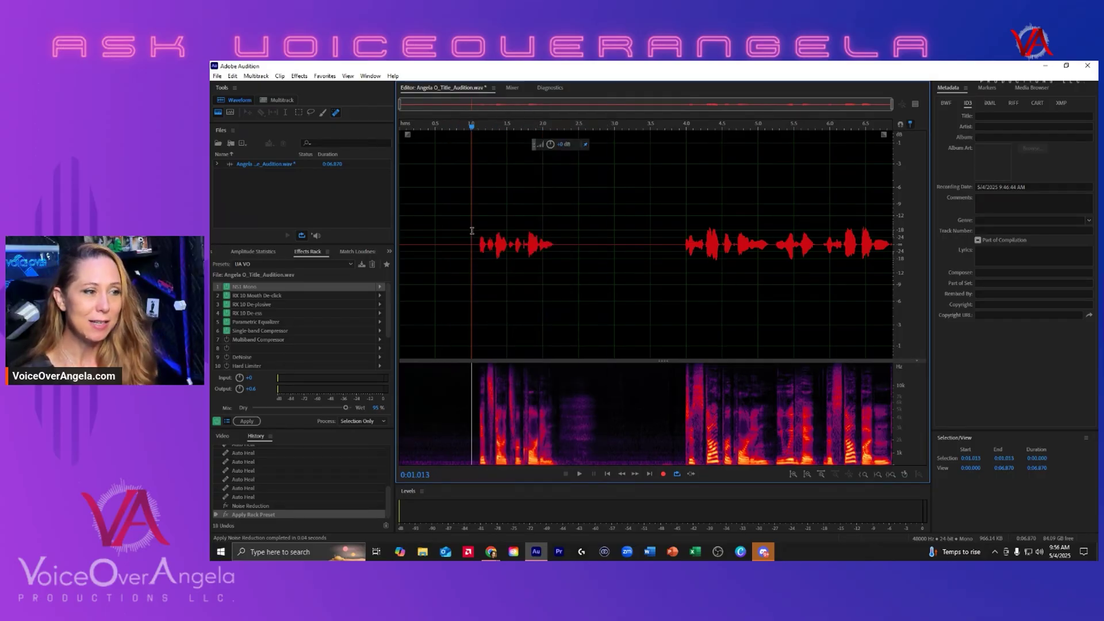
drag(472, 231, 598, 245)
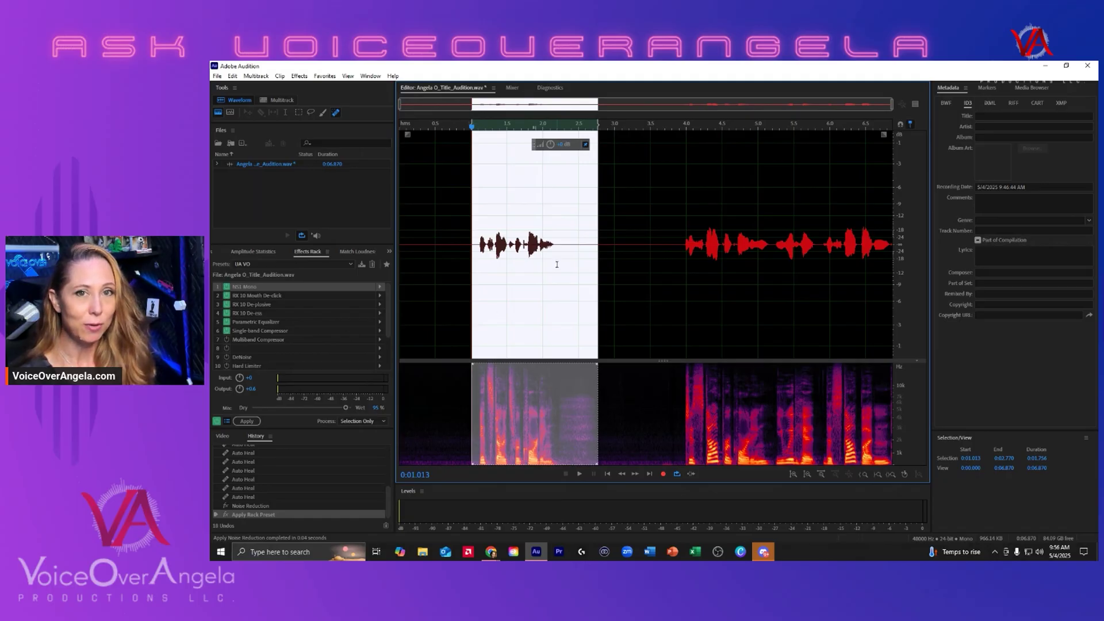
click(639, 242)
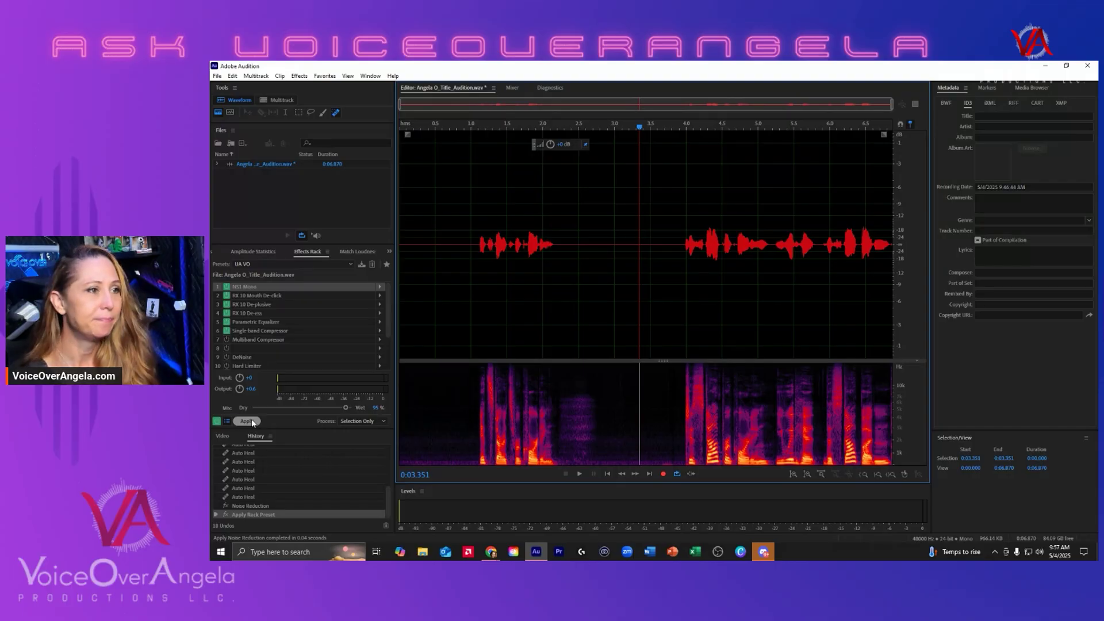
click(470, 214)
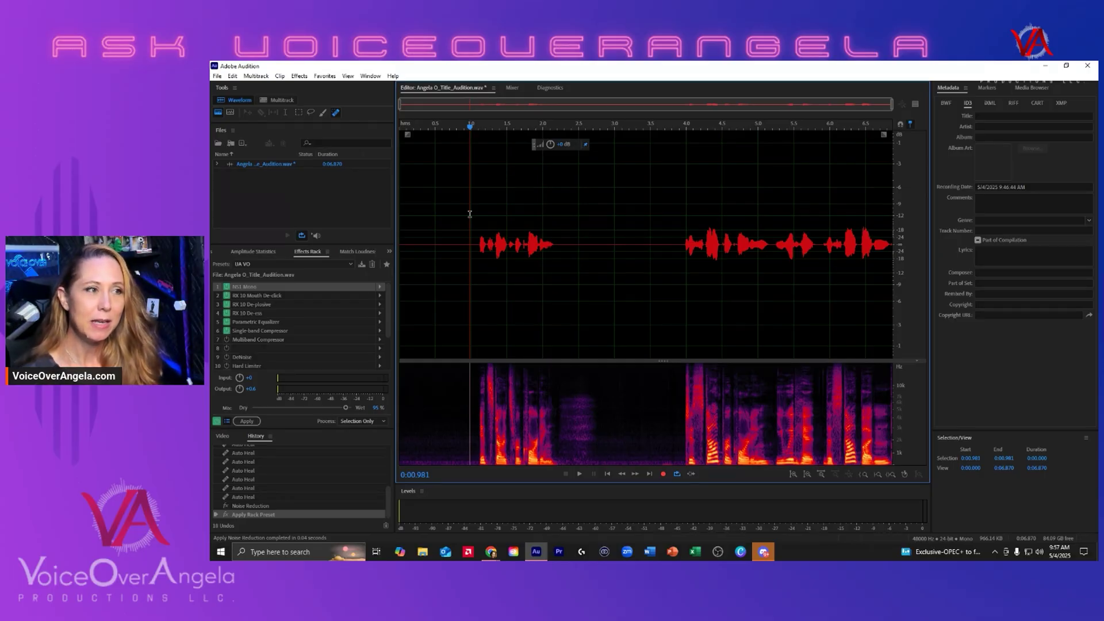
drag(471, 224, 564, 242)
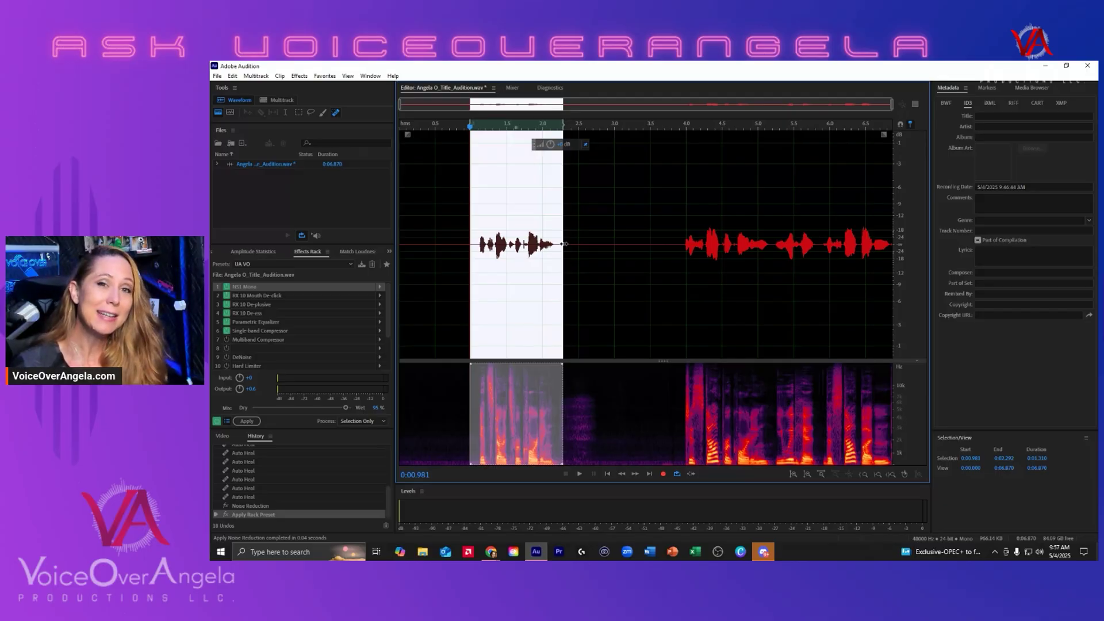
click(621, 243)
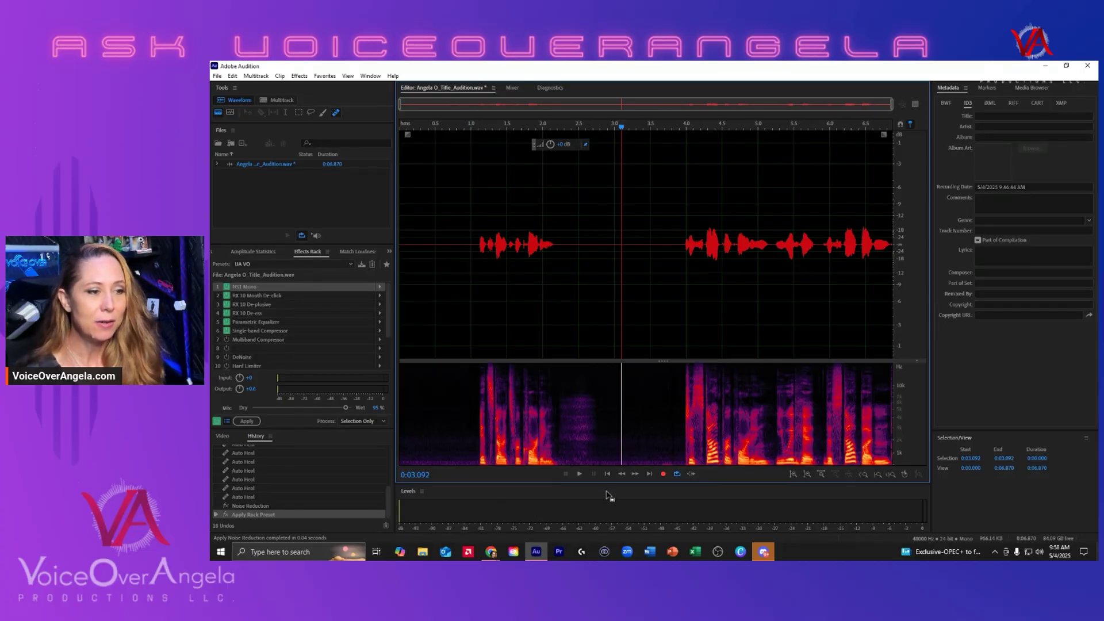
Enlarge the level meter, try 72 dB and 60 dB ranges, then widen it again
drag(606, 483, 606, 438)
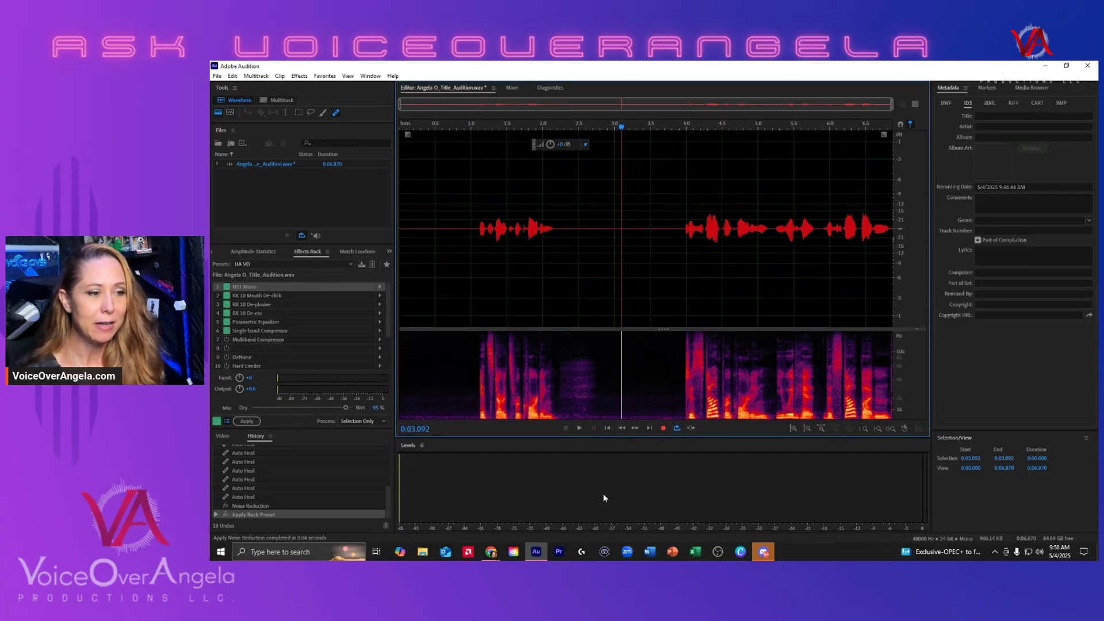
right_click(598, 508)
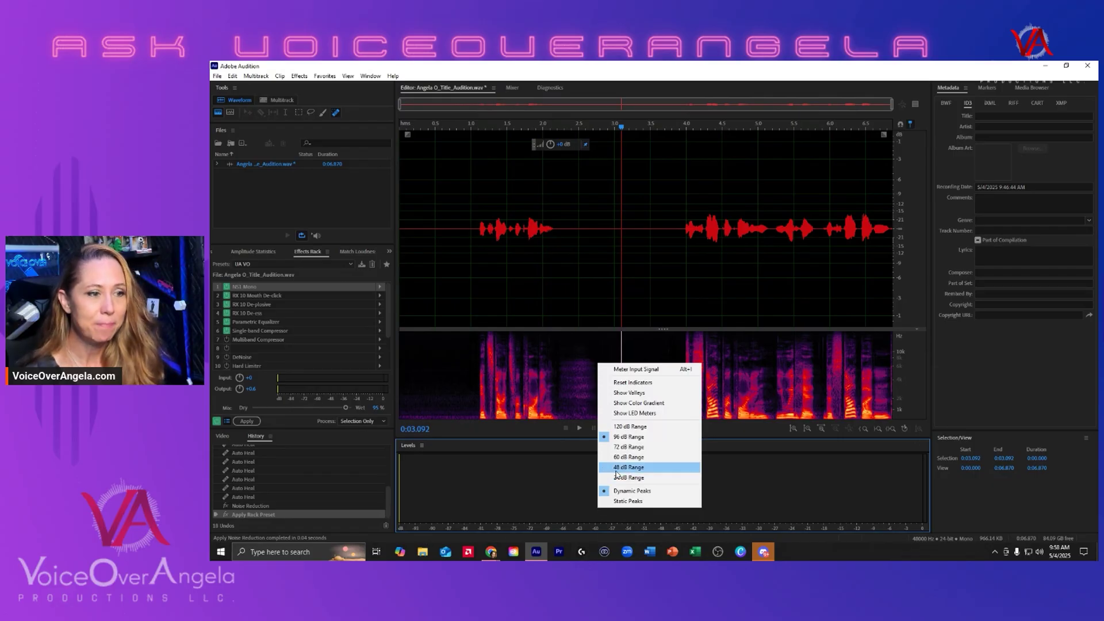
click(625, 448)
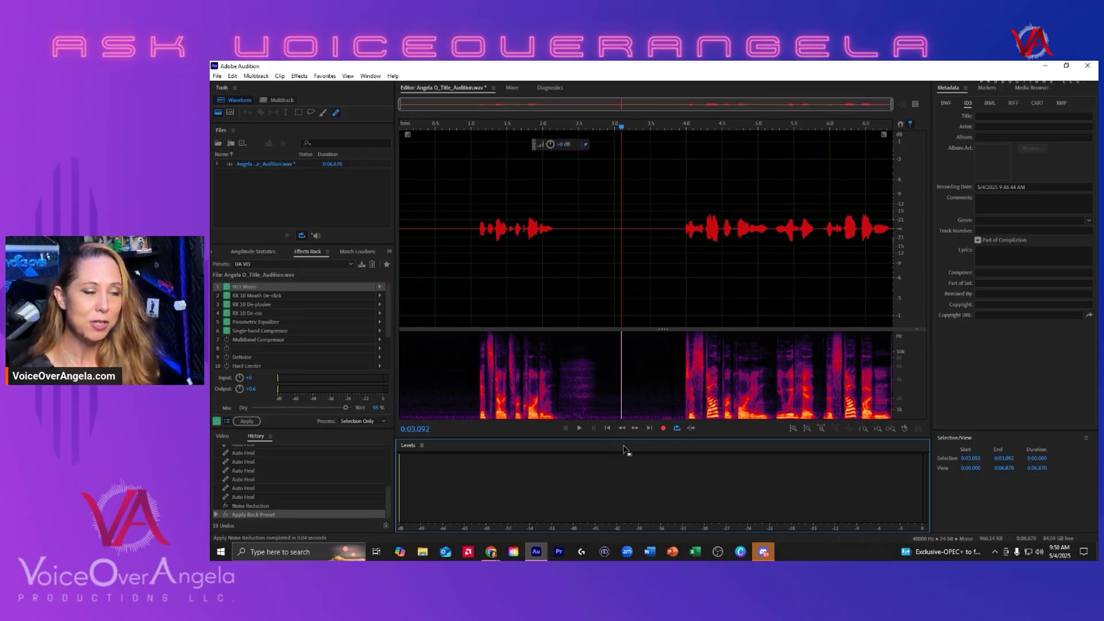
right_click(536, 479)
click(565, 431)
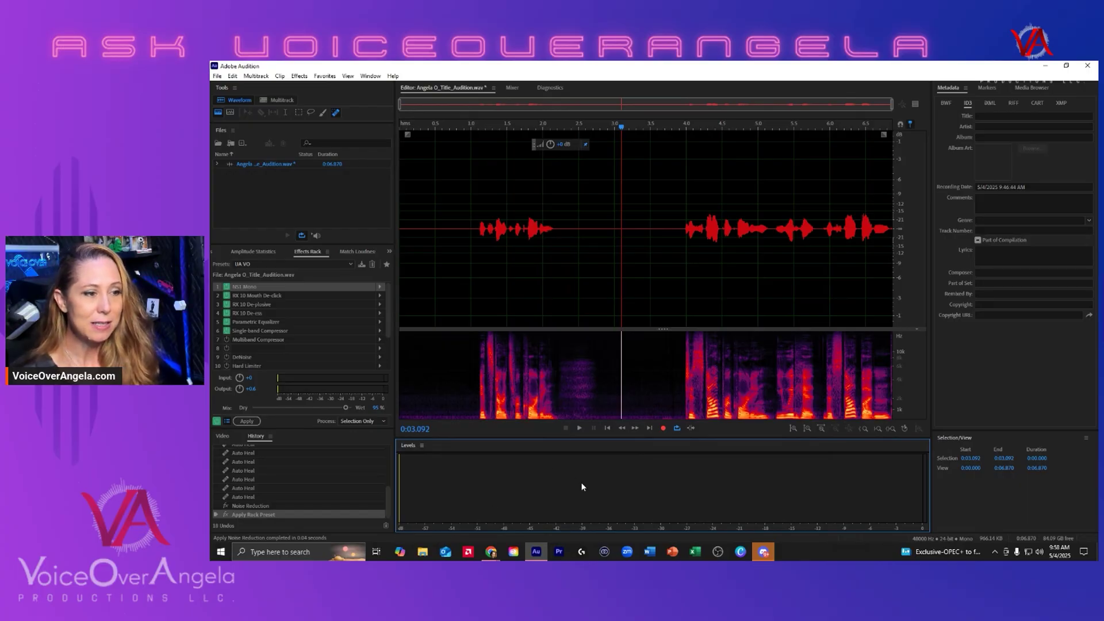
right_click(624, 485)
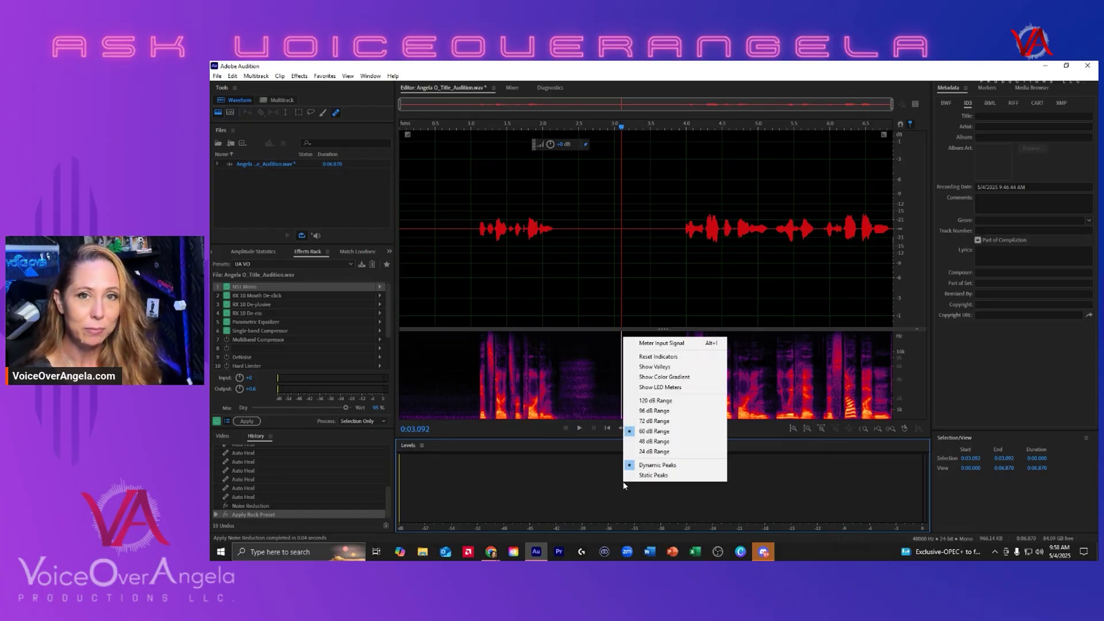
click(650, 421)
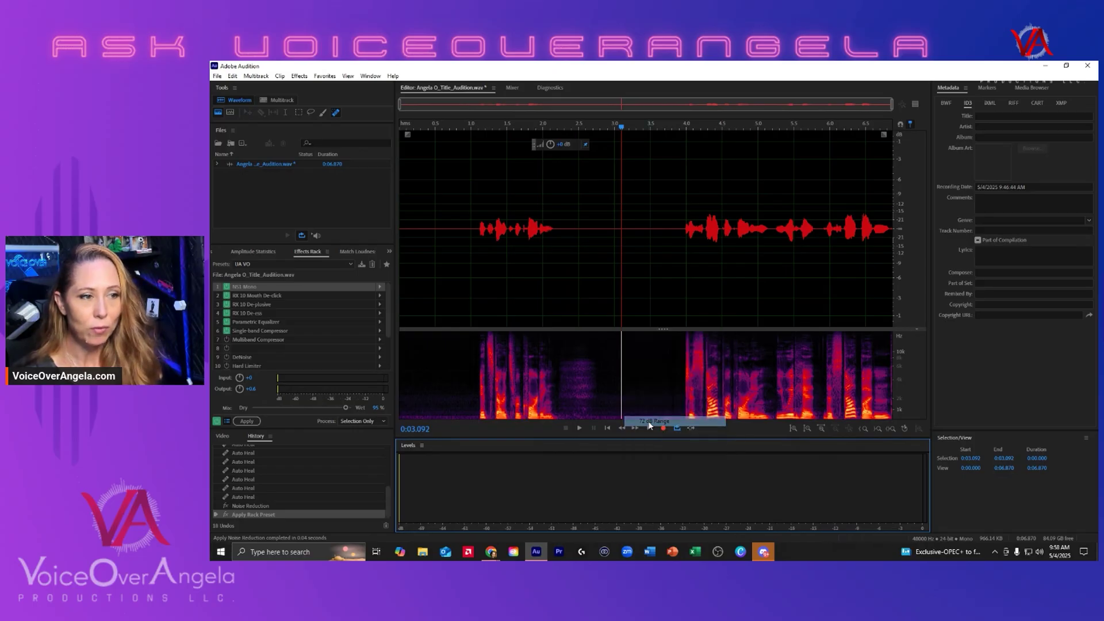
right_click(605, 489)
click(617, 415)
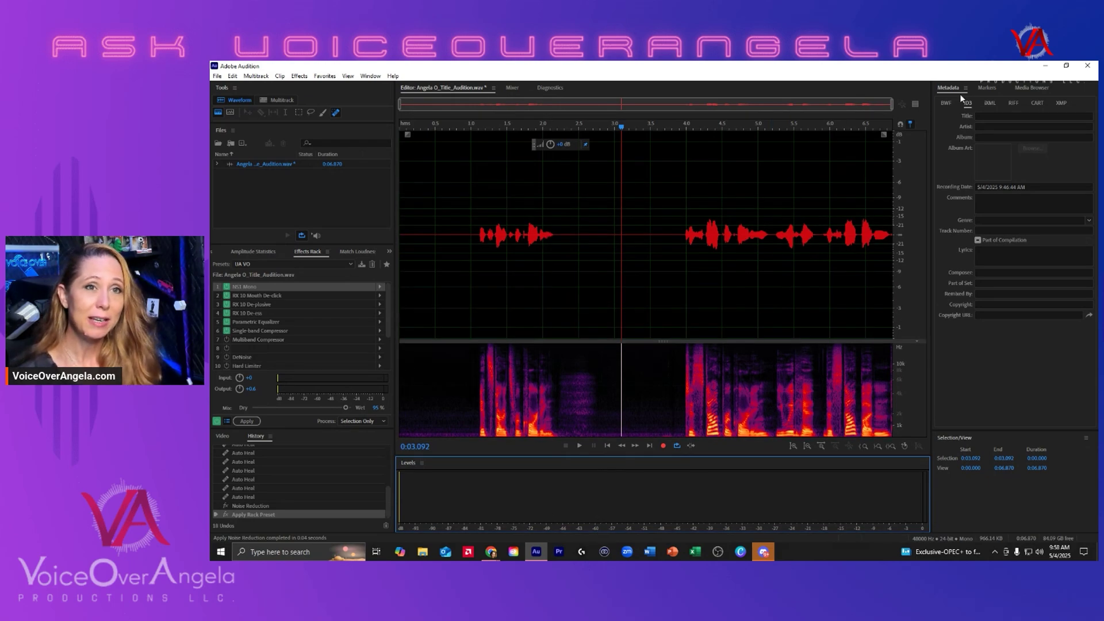
Enter 'Chapter 1: Title' in the ID3 Artist metadata field
click(988, 126)
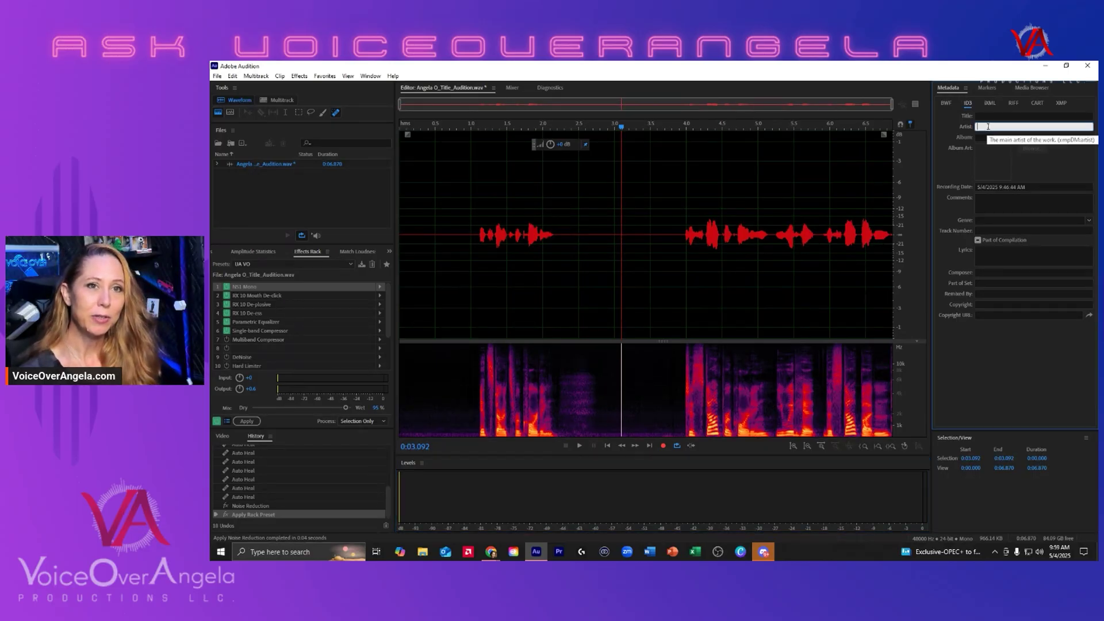
text(C)
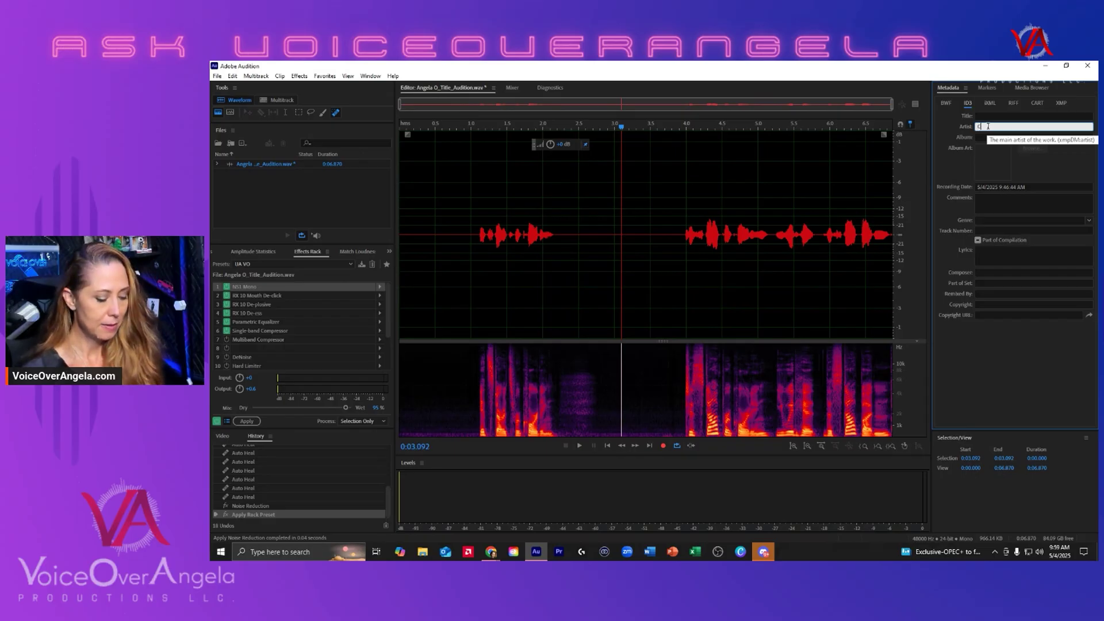
text(hapter)
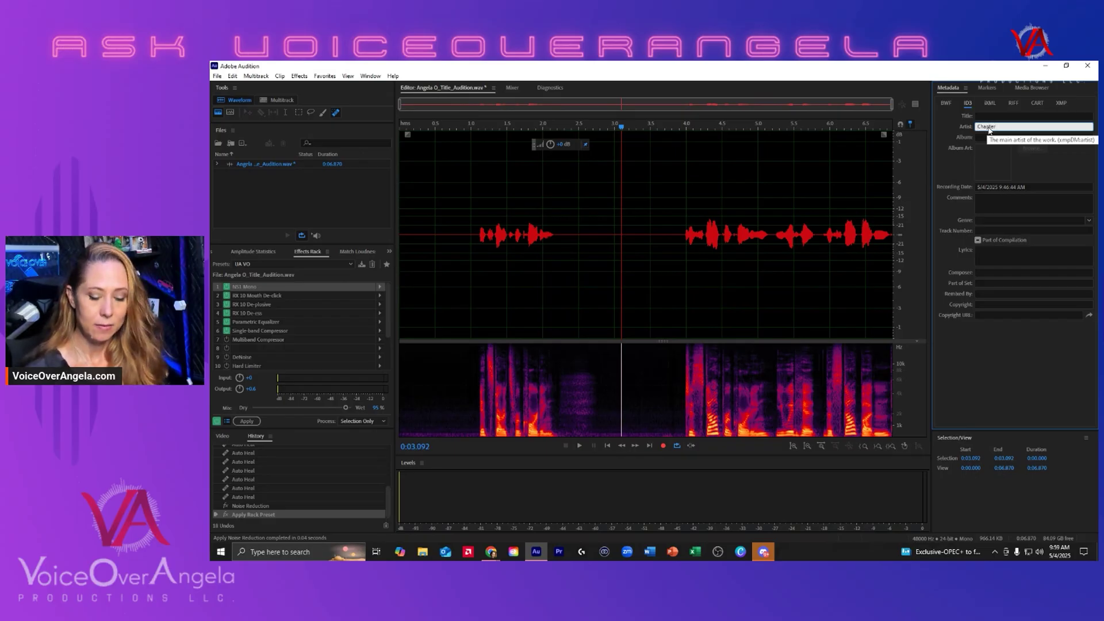
text( 1:)
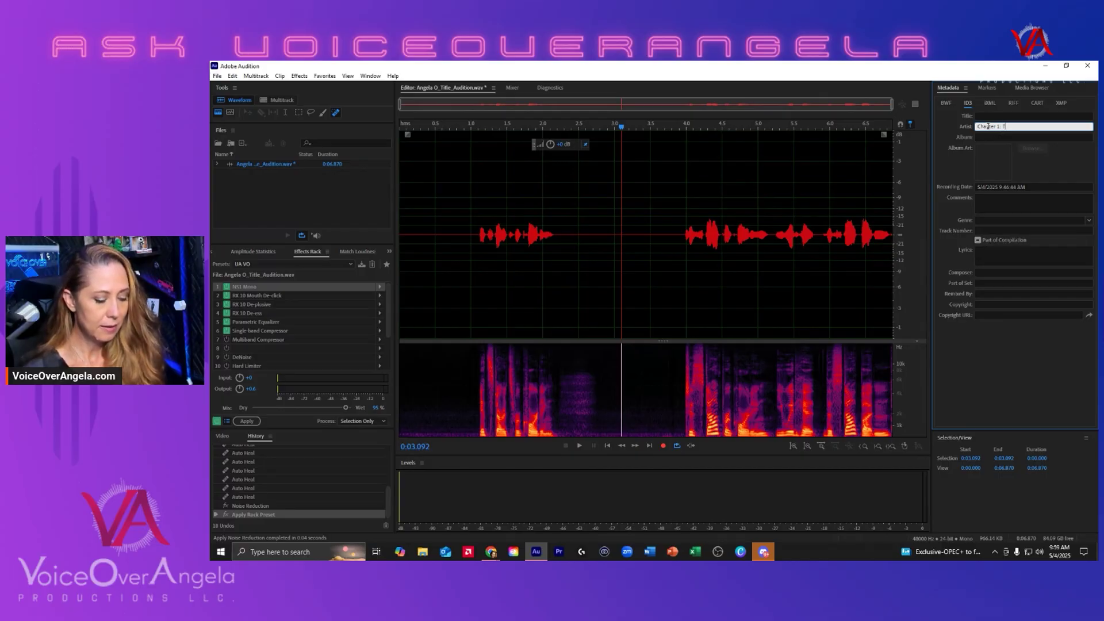
text(Title)
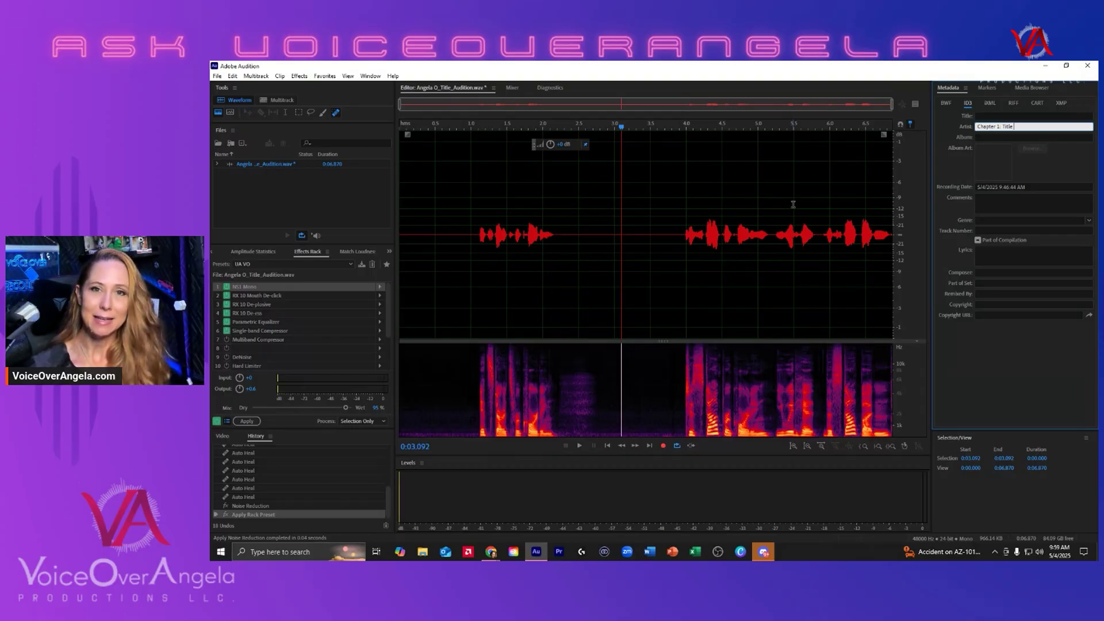
Commit the Artist tag and run the Favorites Normalize to -3 dB
click(440, 205)
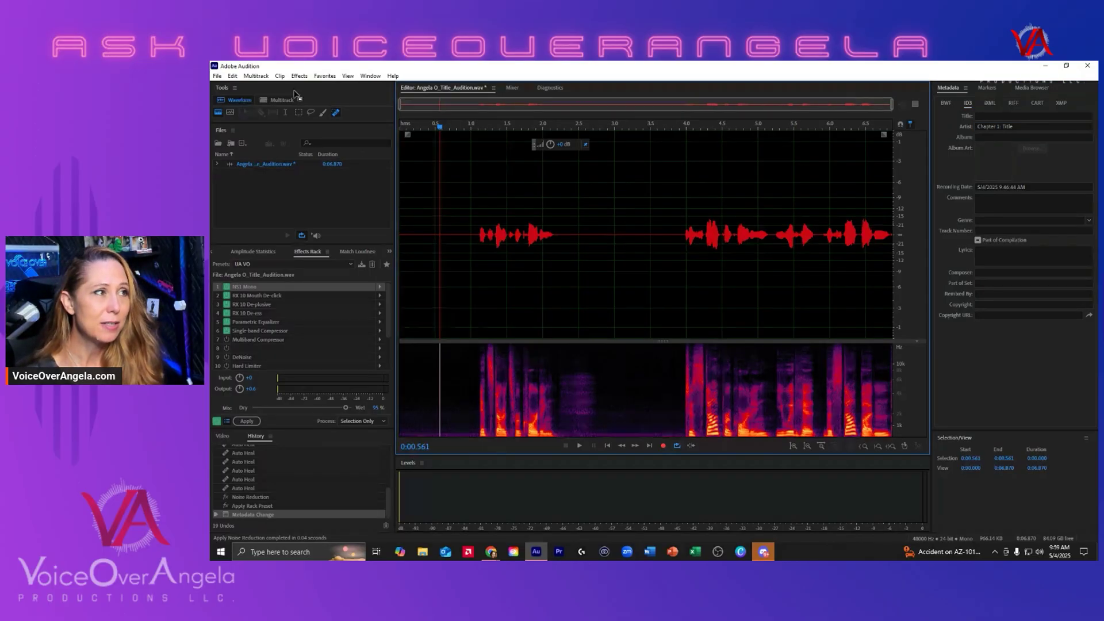
click(323, 77)
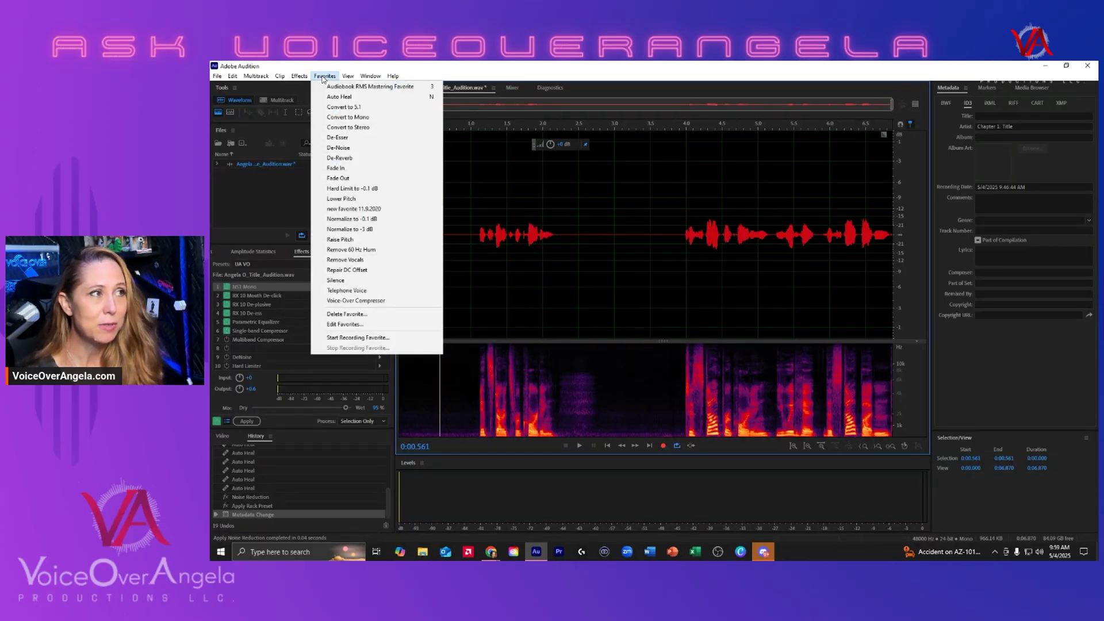
click(358, 230)
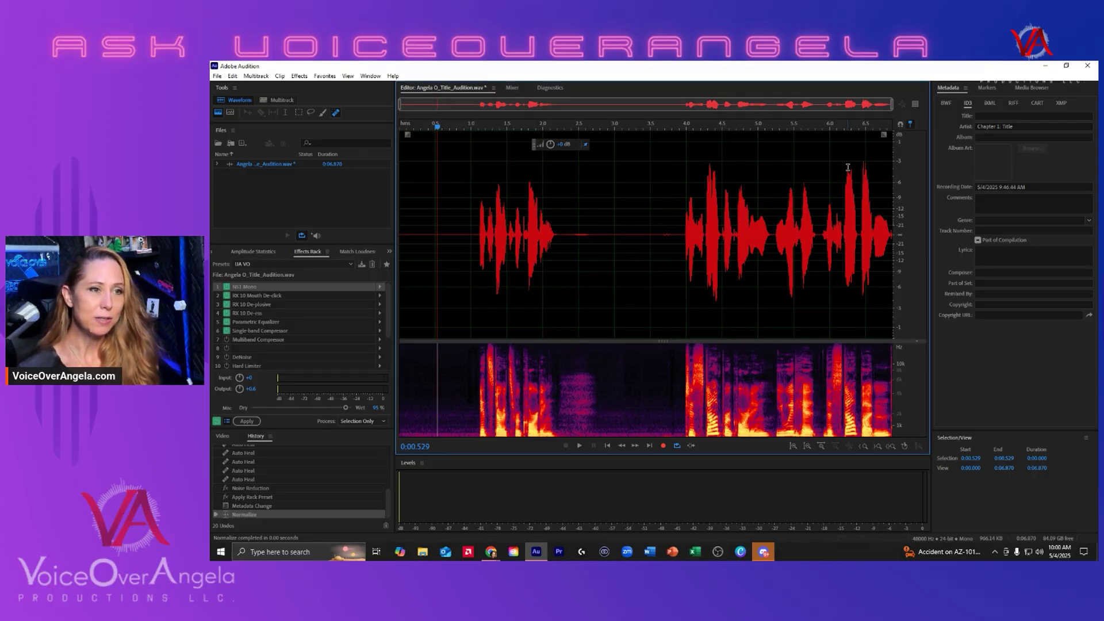
Scan the whole recording in Amplitude Statistics, confirming a -3.01 dB peak
click(253, 252)
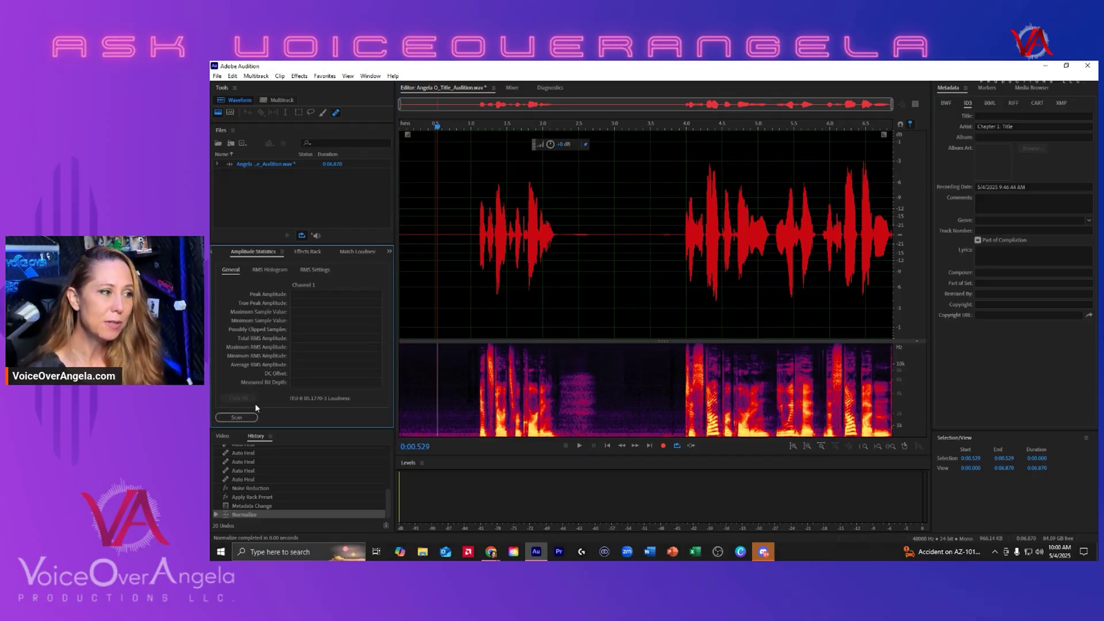
key(ctrl+a)
click(252, 418)
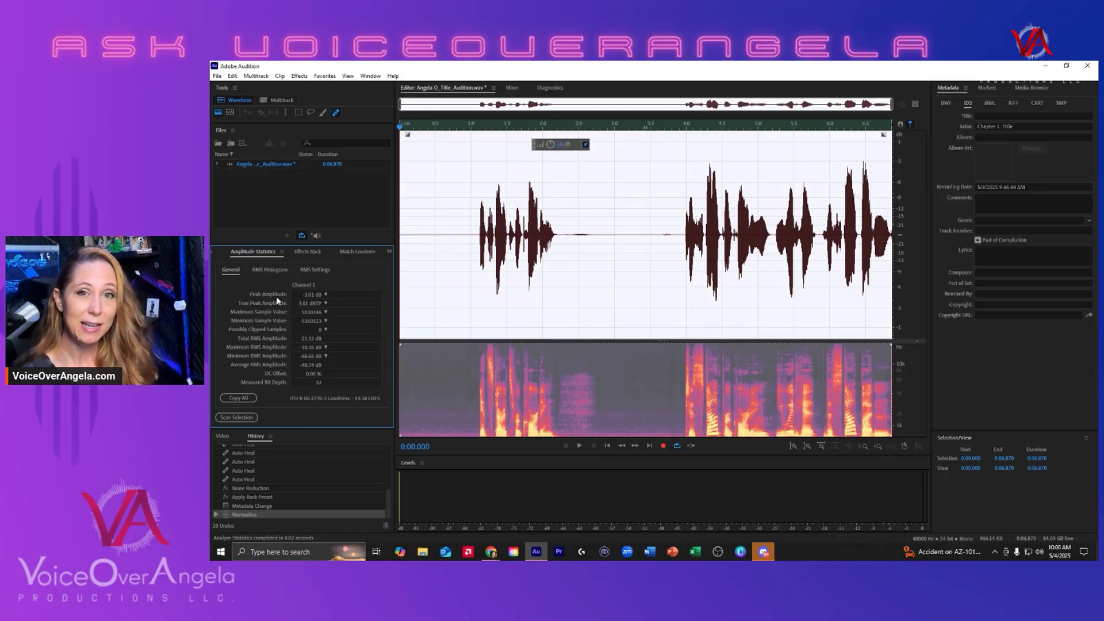
click(470, 186)
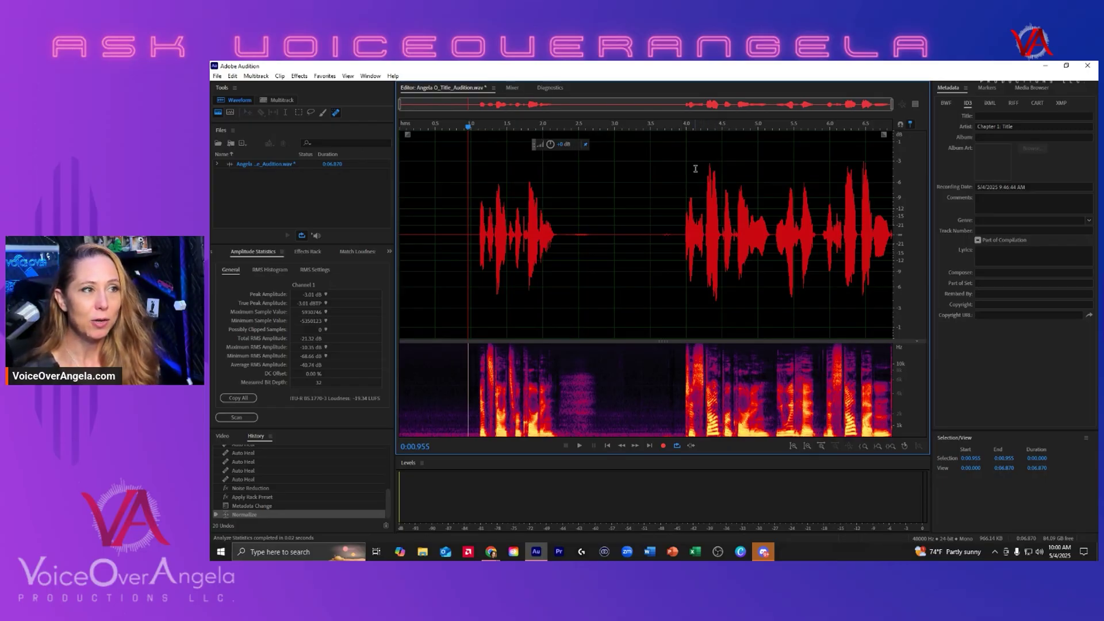
scroll(778, 180, up, 3)
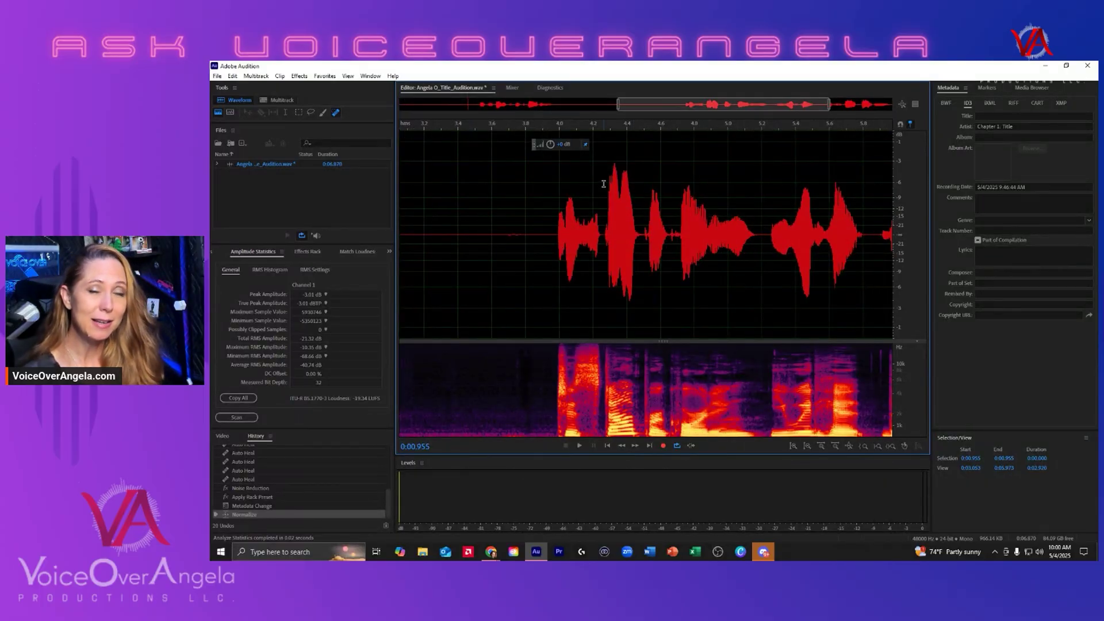
scroll(603, 184, down, 2)
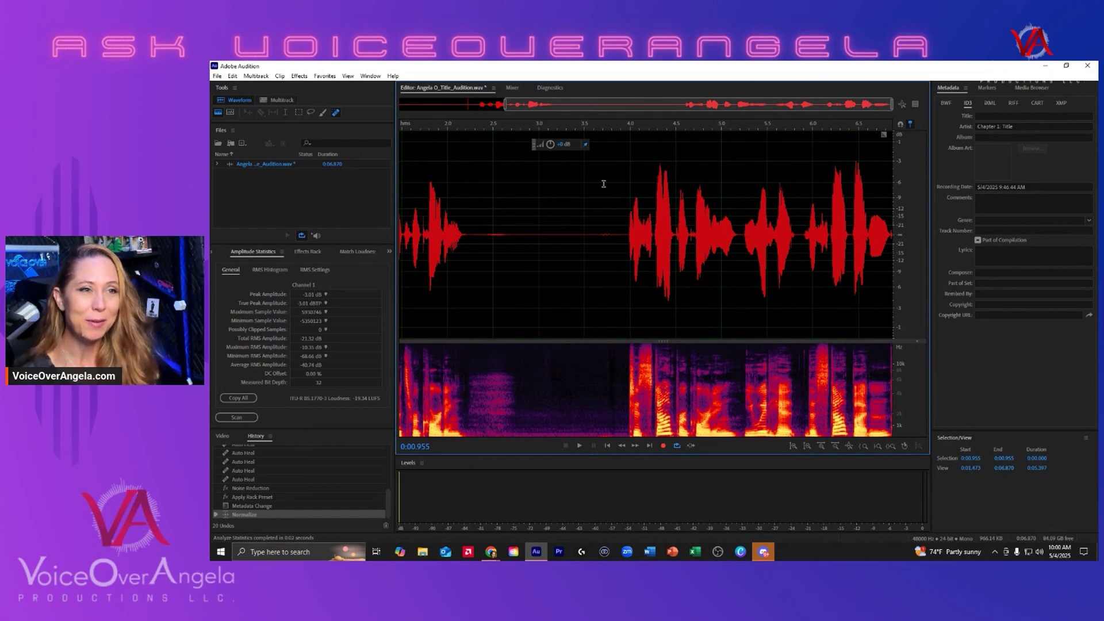
scroll(654, 189, up, 1)
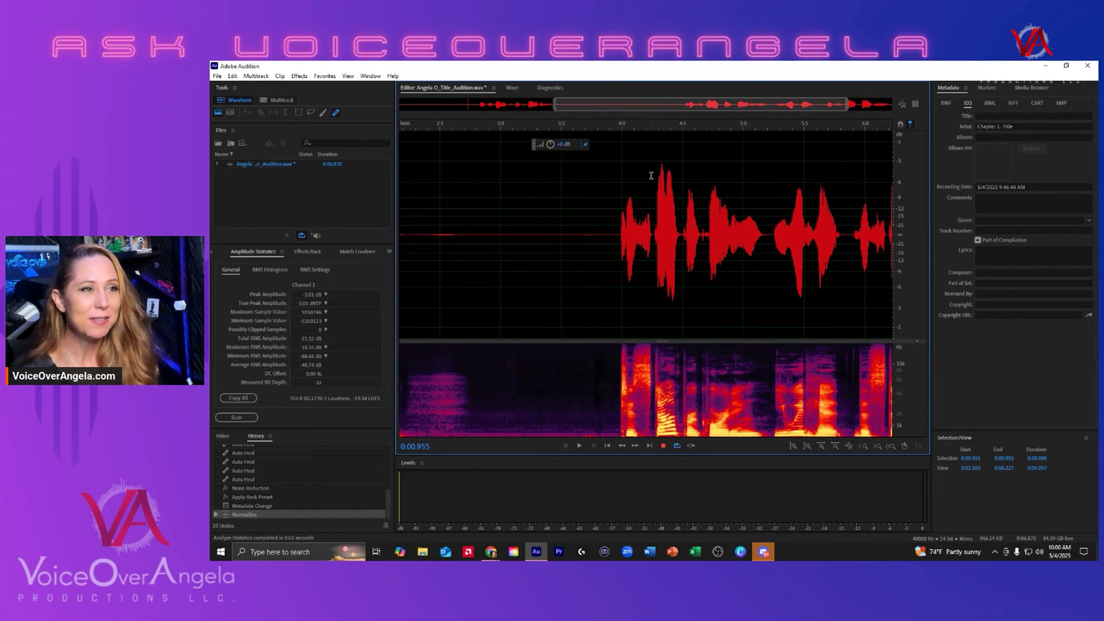
Lower the spike at 4.243–4.480 s by 0.6 dB
drag(651, 176, 680, 188)
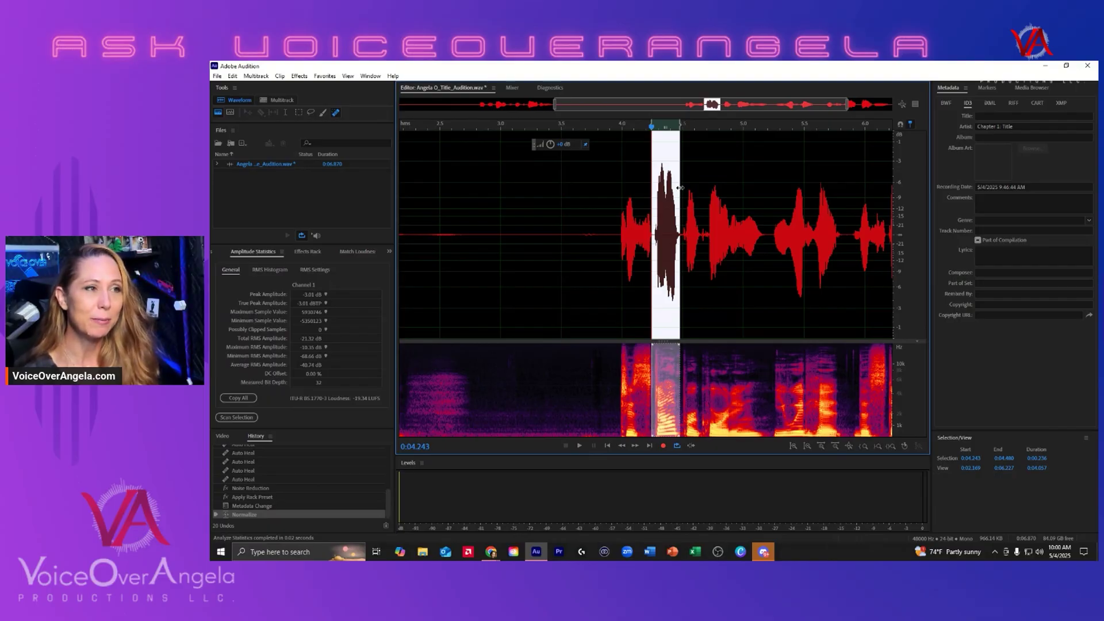
drag(573, 152, 570, 157)
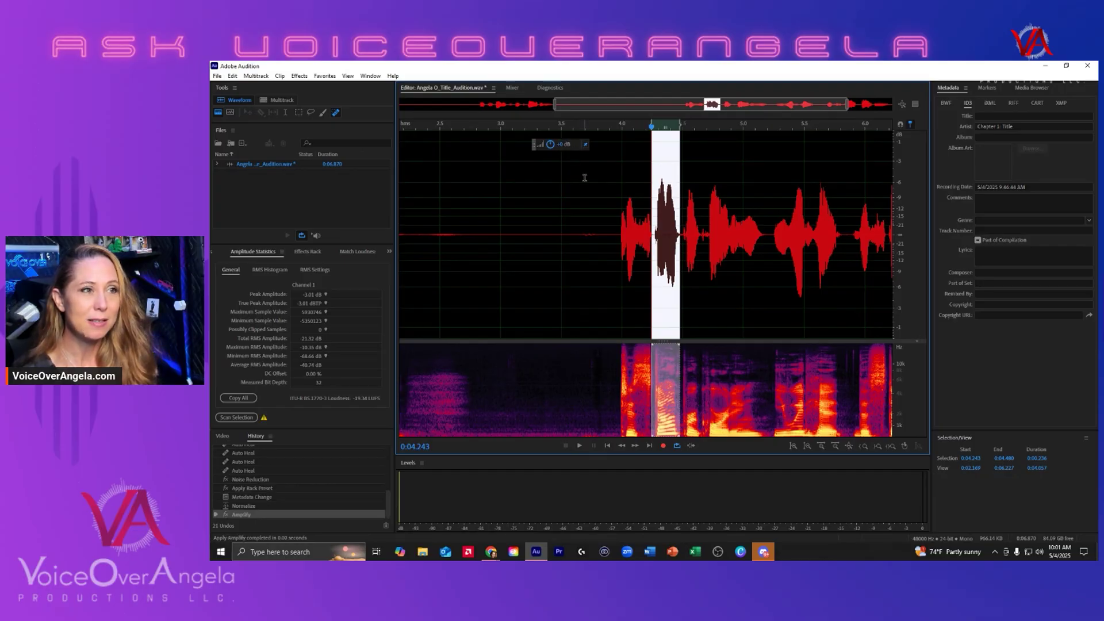
click(585, 176)
Select the entire recording and turn its overall gain down
key(backslash)
right_click(585, 180)
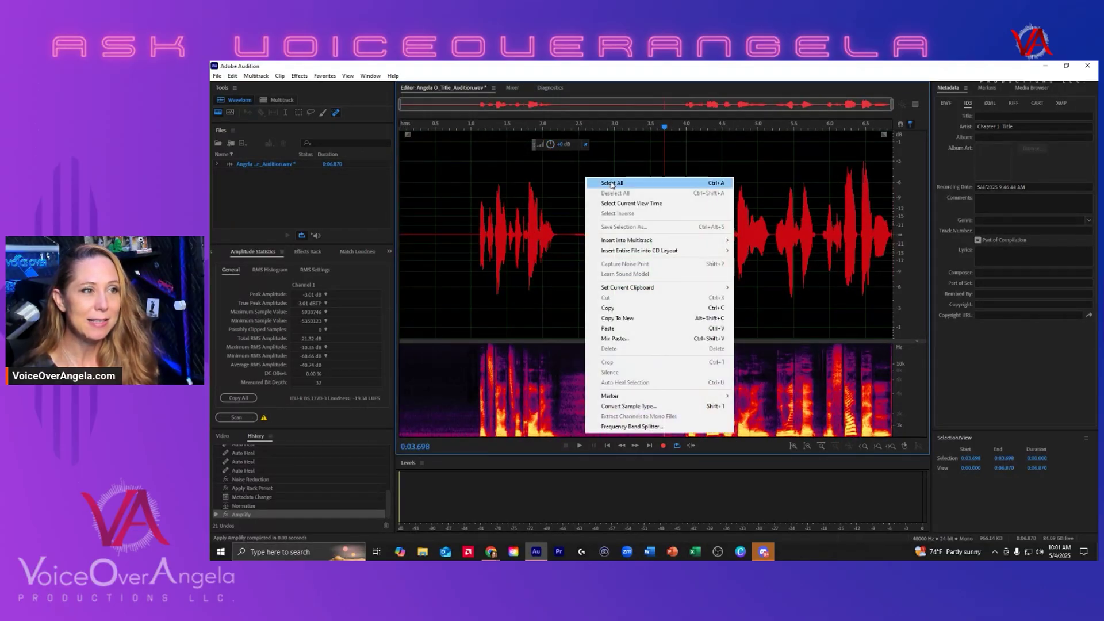
click(598, 183)
drag(550, 144, 548, 165)
click(648, 189)
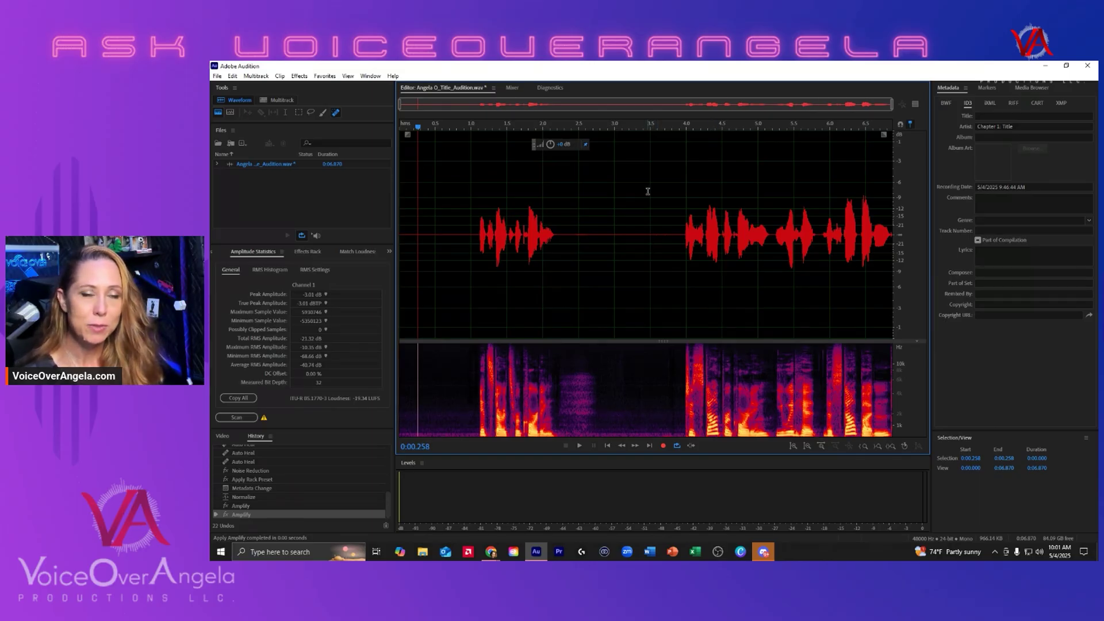
Copy the silence in the gap around 2.9–3.9 s between the phrases
drag(610, 190, 651, 202)
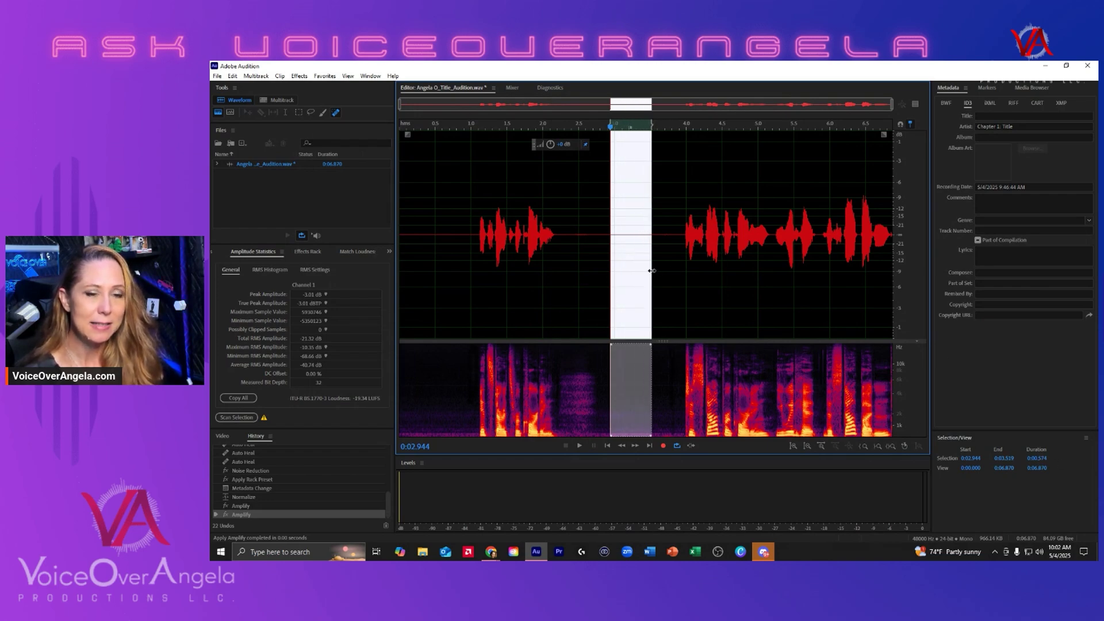
drag(652, 271, 695, 292)
scroll(678, 283, up, 5)
scroll(696, 292, down, 5)
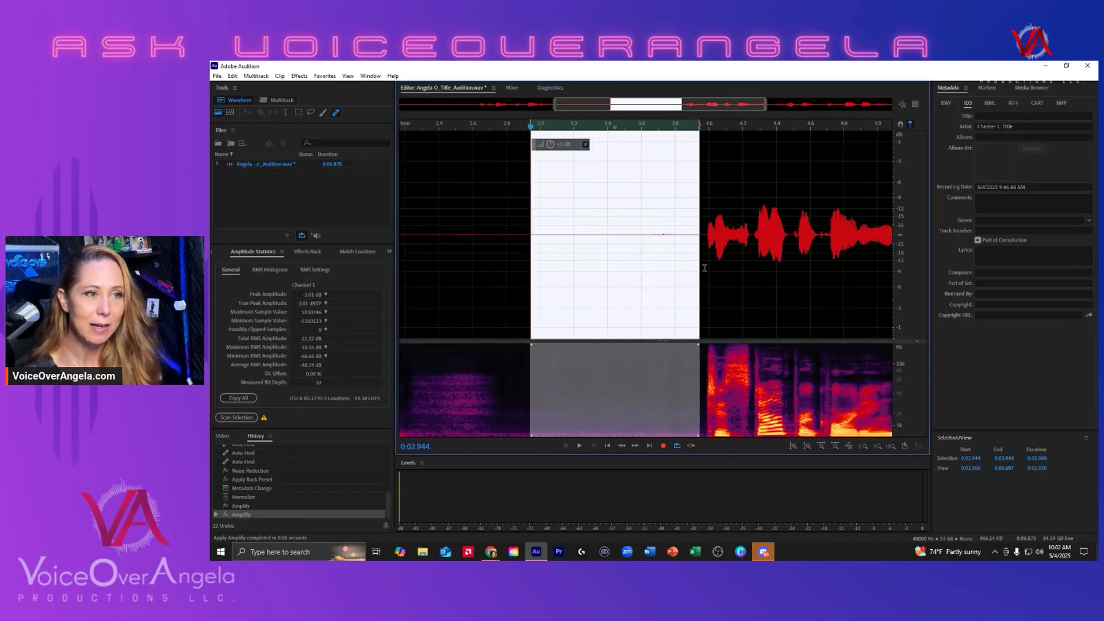
right_click(660, 241)
click(694, 377)
click(665, 270)
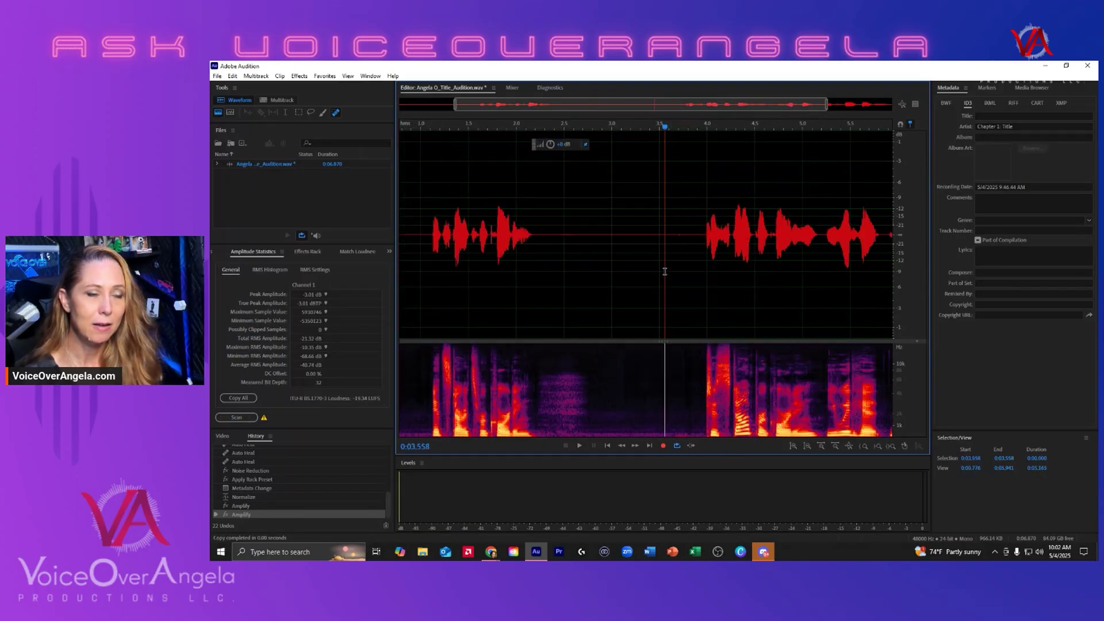
Select the gap between the phrases where the silence will be pasted
scroll(609, 262, down, 3)
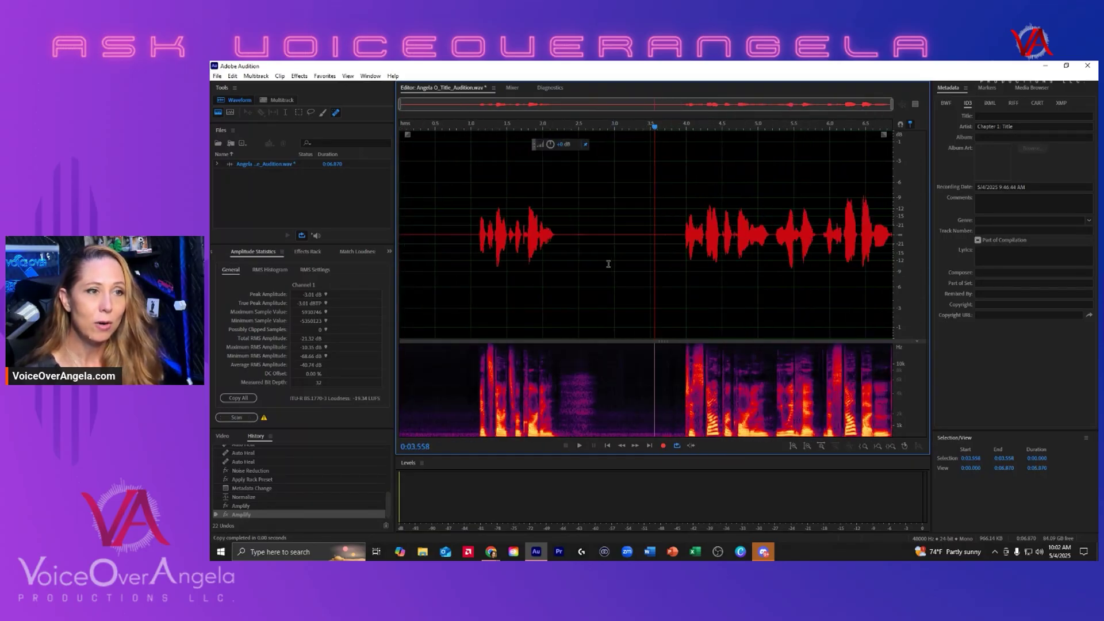
click(631, 230)
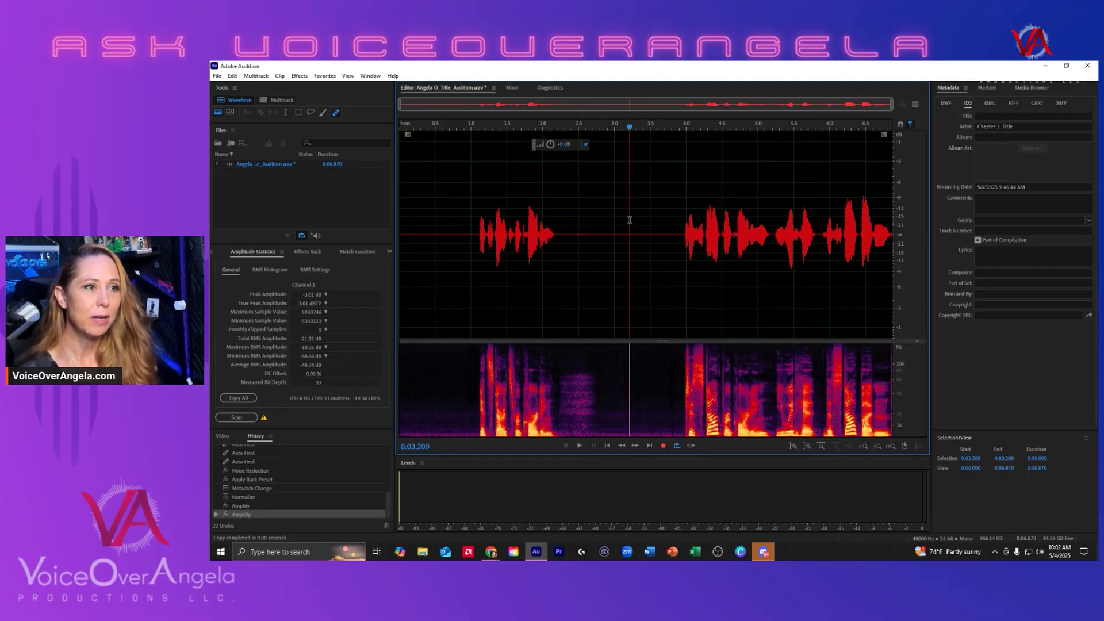
click(556, 224)
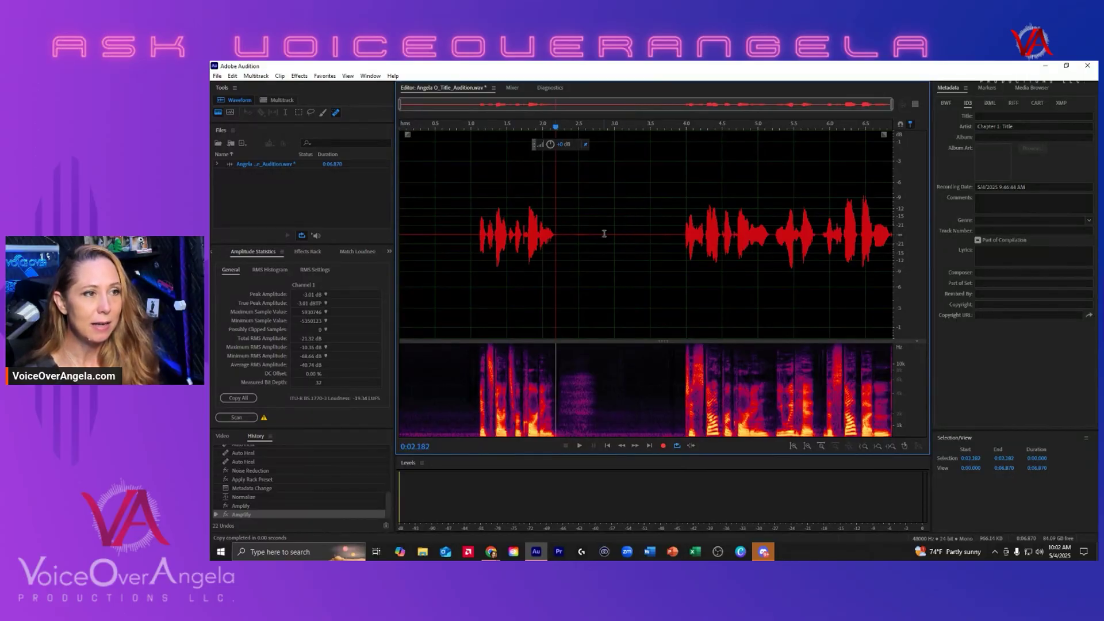
drag(604, 233, 684, 241)
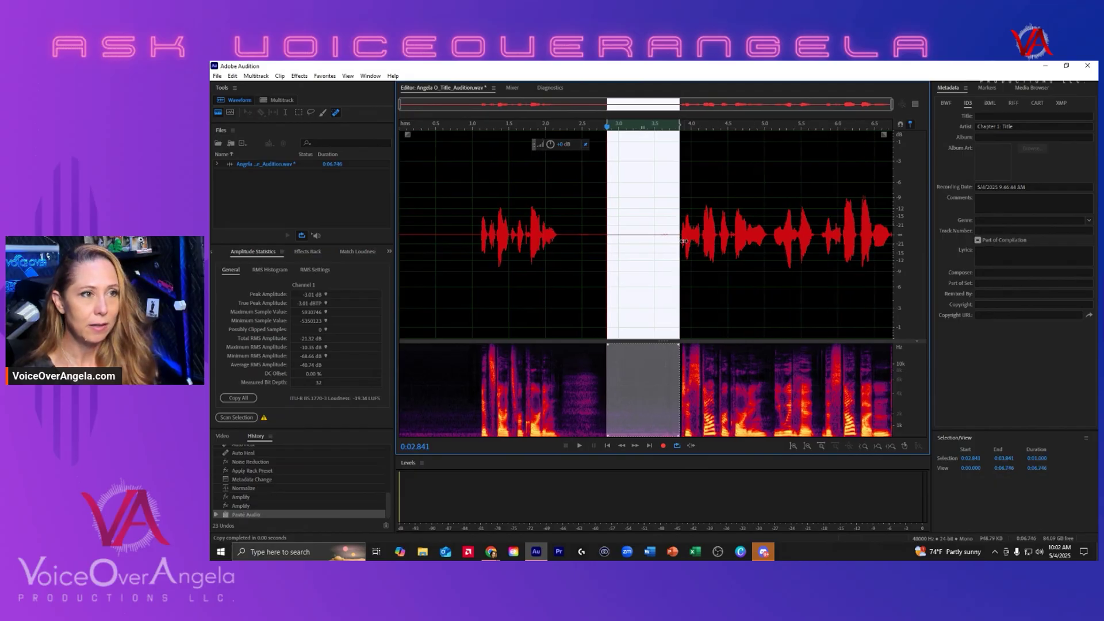
Paste the copied silence repeatedly into the pause between the phrases
key(ctrl+v)
click(646, 215)
key(ctrl+v)
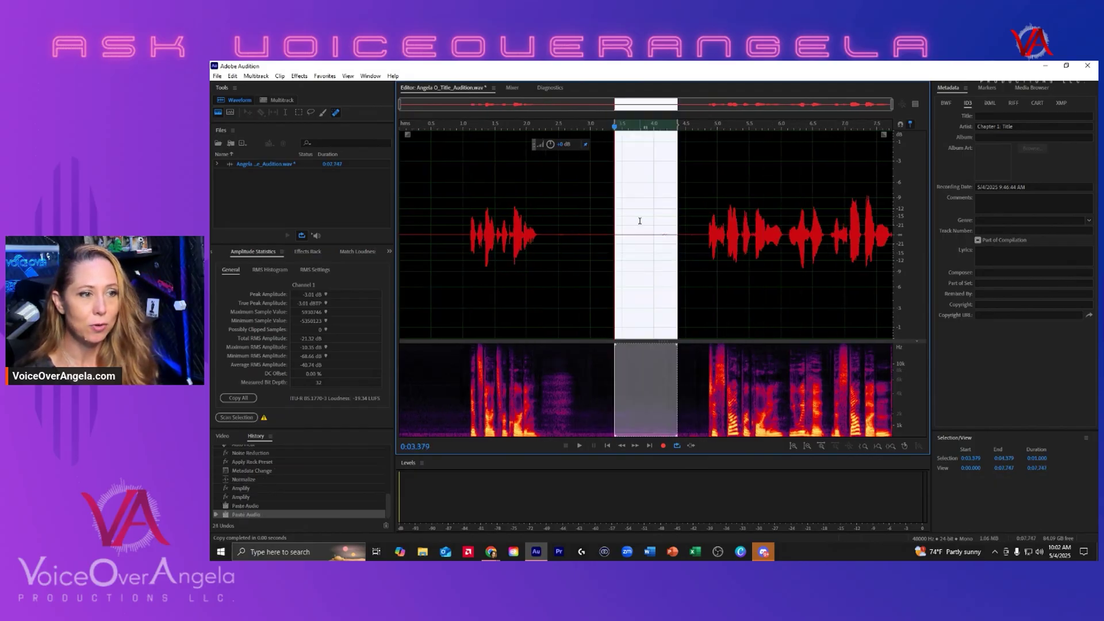
click(639, 219)
key(ctrl+v)
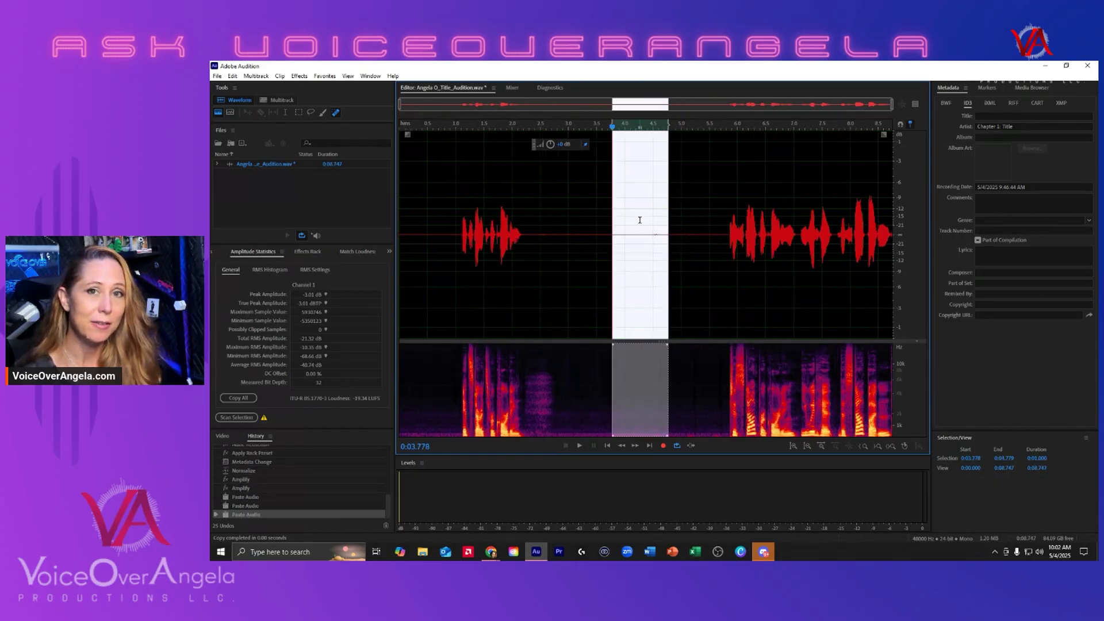
click(641, 220)
key(ctrl+v)
click(628, 220)
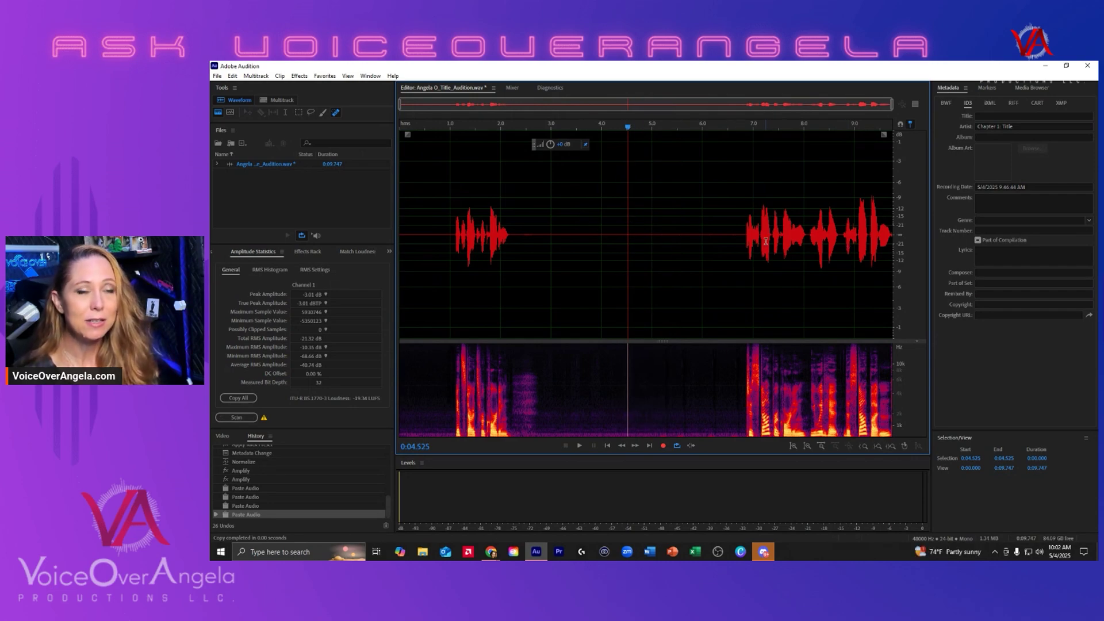
Select the lengthened pause to check its extent, then clear the selection
click(743, 226)
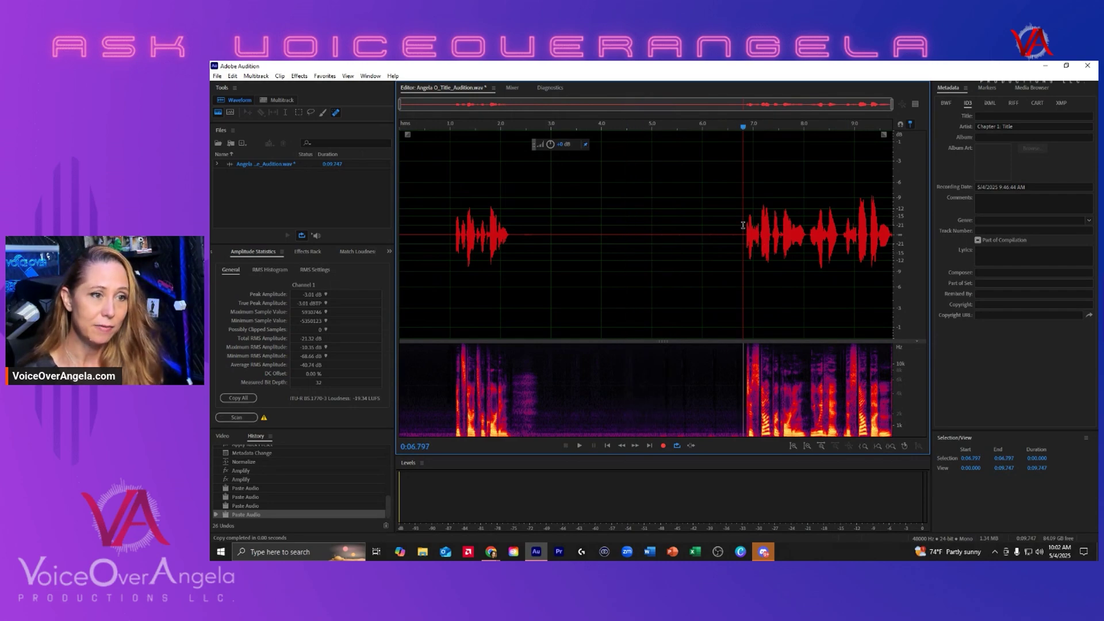
drag(743, 226, 558, 226)
drag(623, 230, 694, 236)
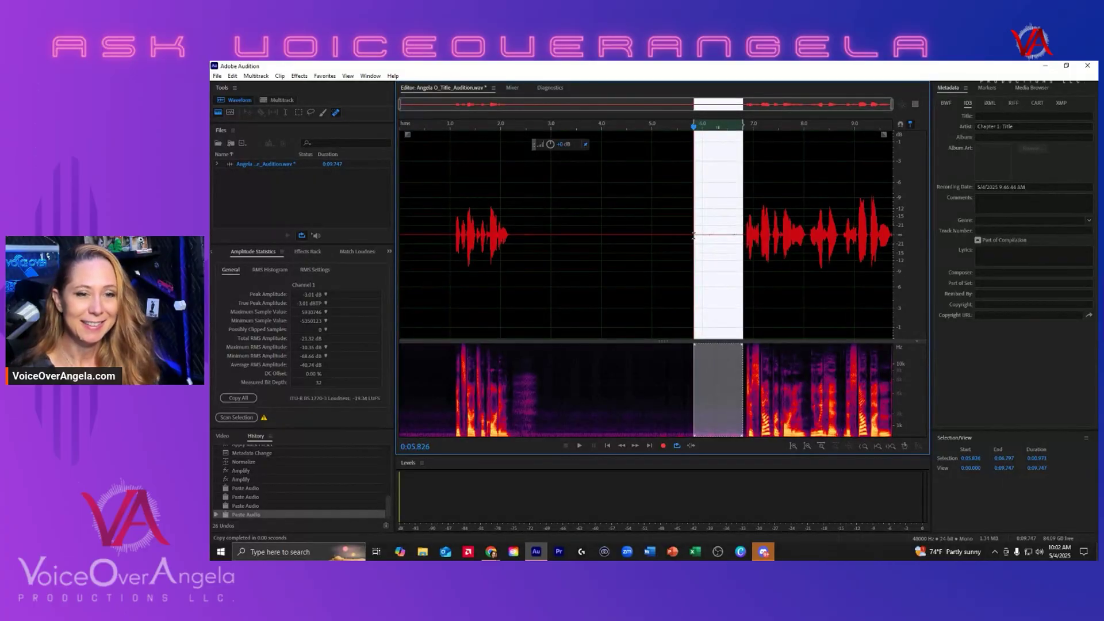
click(624, 242)
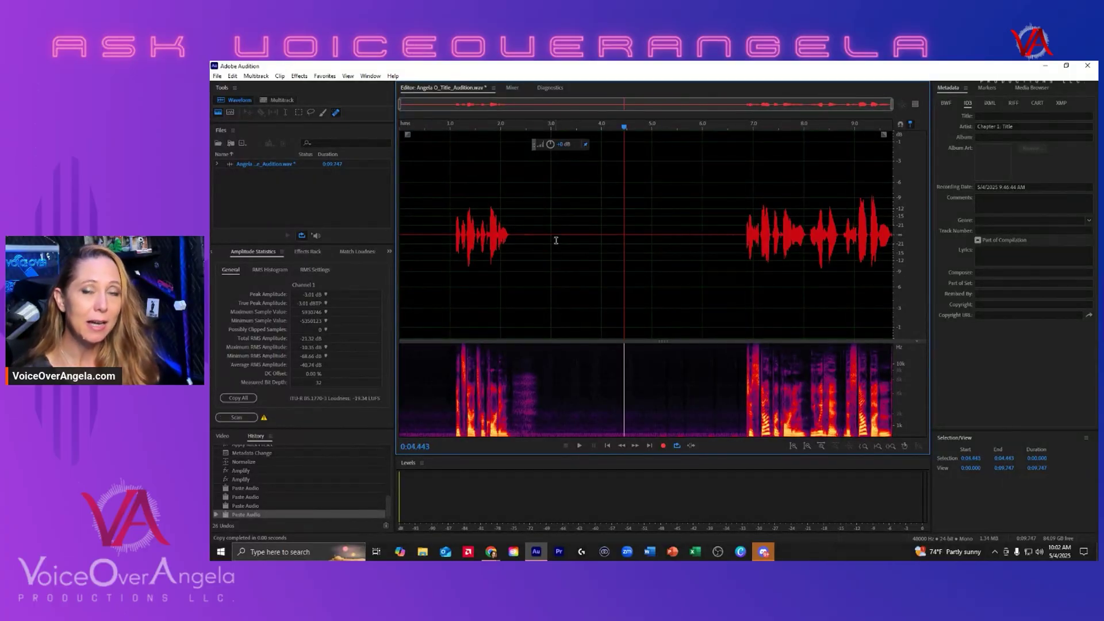
Cut roughly 3.1–5.1 s out of the long pause, shortening the file to 7.746 s
drag(553, 239, 650, 246)
click(599, 255)
drag(555, 253, 657, 271)
scroll(656, 268, up, 5)
key(backslash)
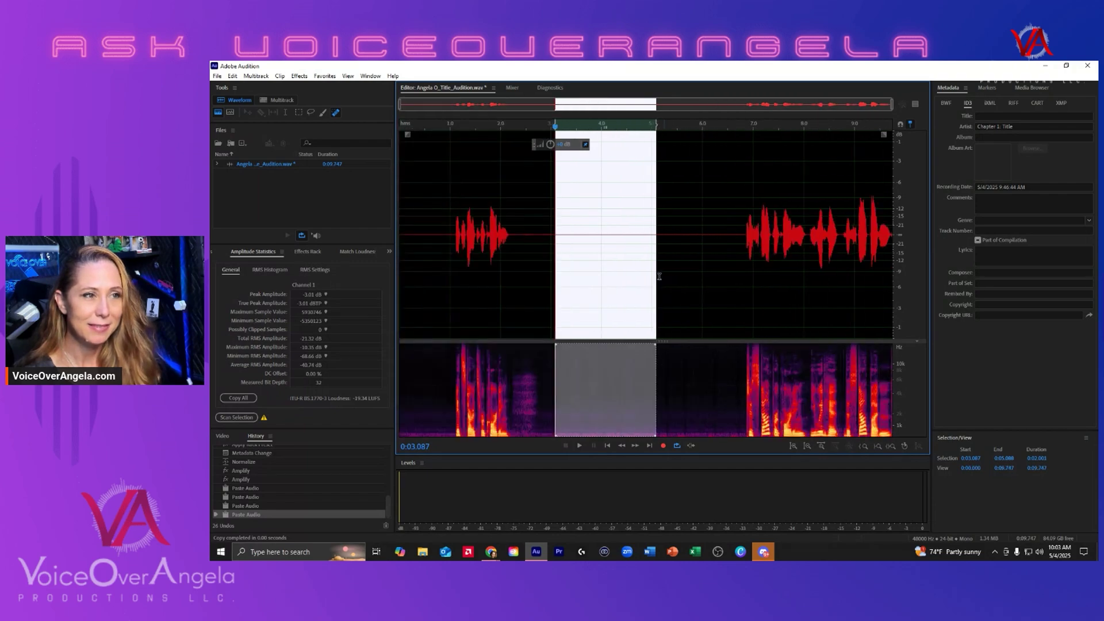
right_click(658, 273)
click(673, 374)
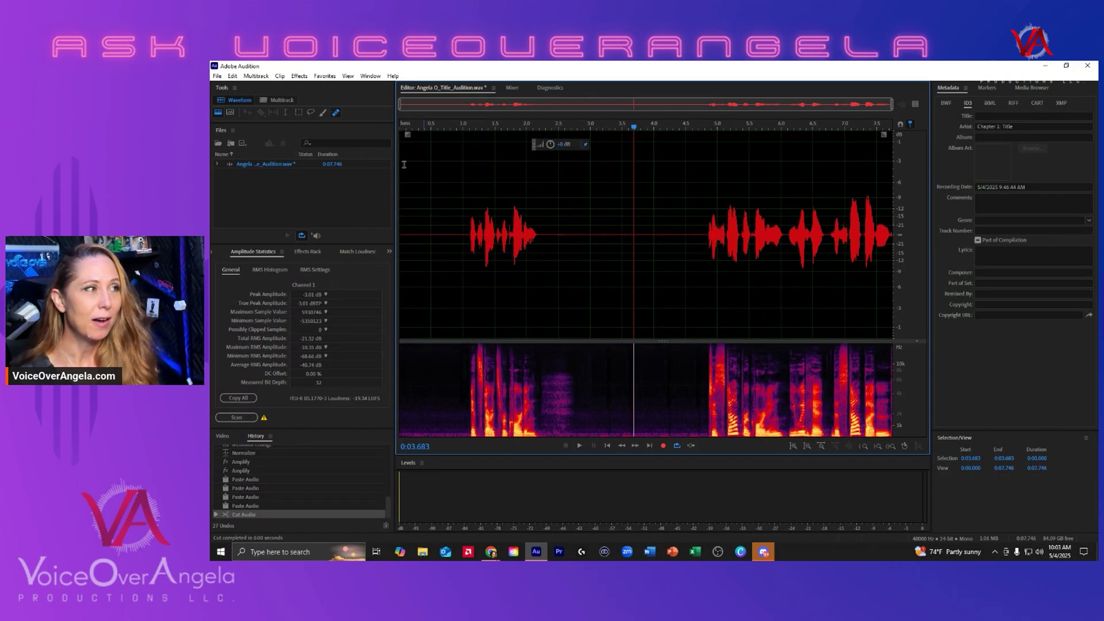
Open Edit > Preferences > Auto Save, showing 2-minute recovery saves and multitrack backups
click(217, 76)
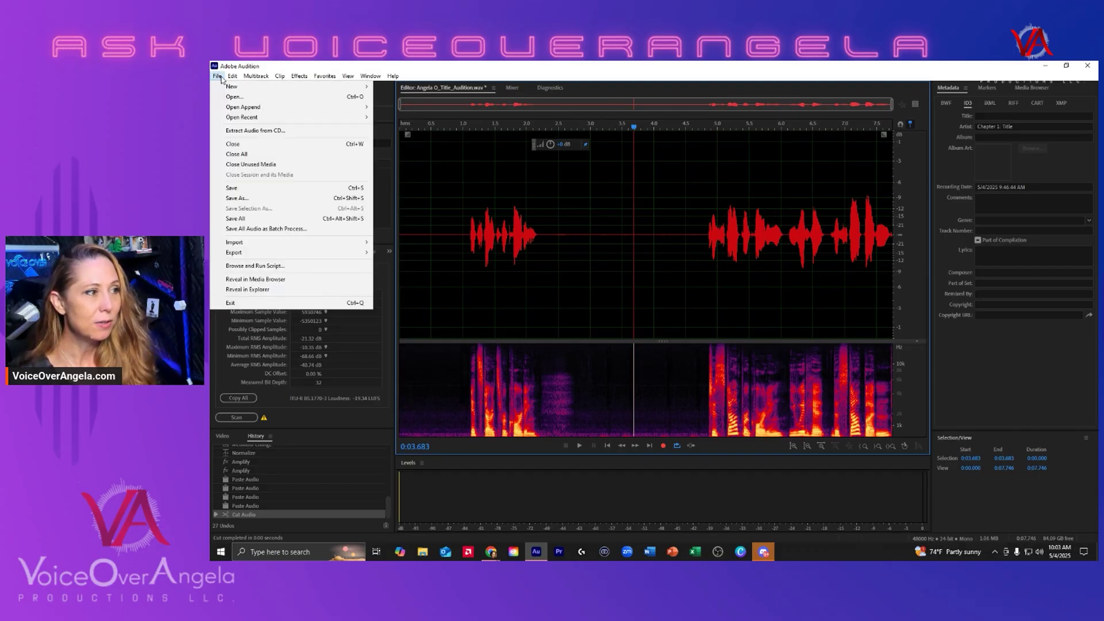
mouse_move(237, 78)
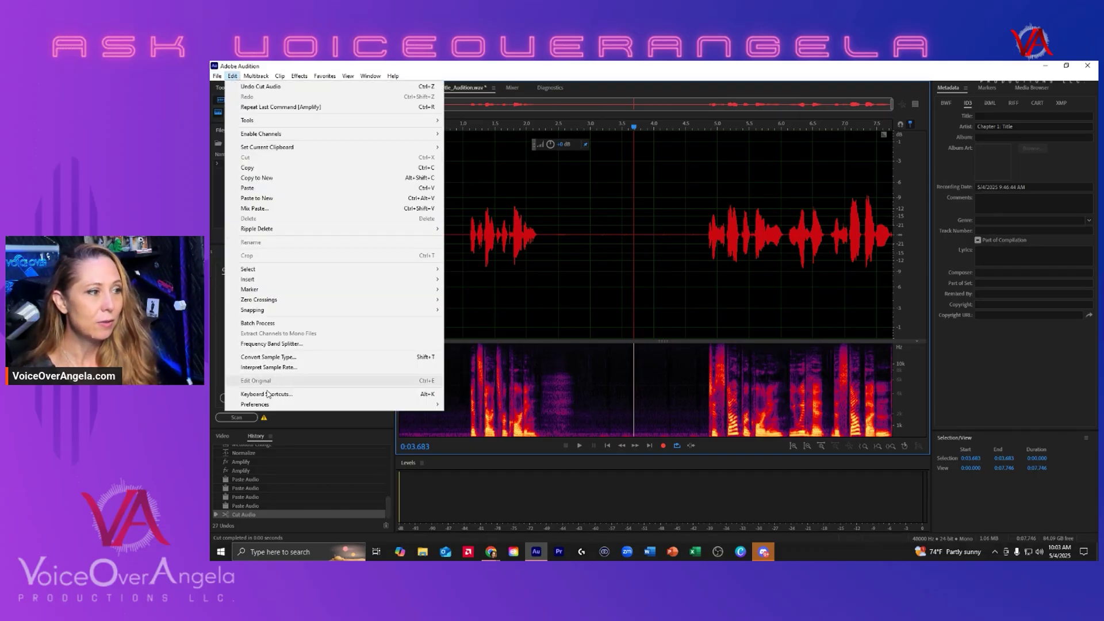
mouse_move(267, 409)
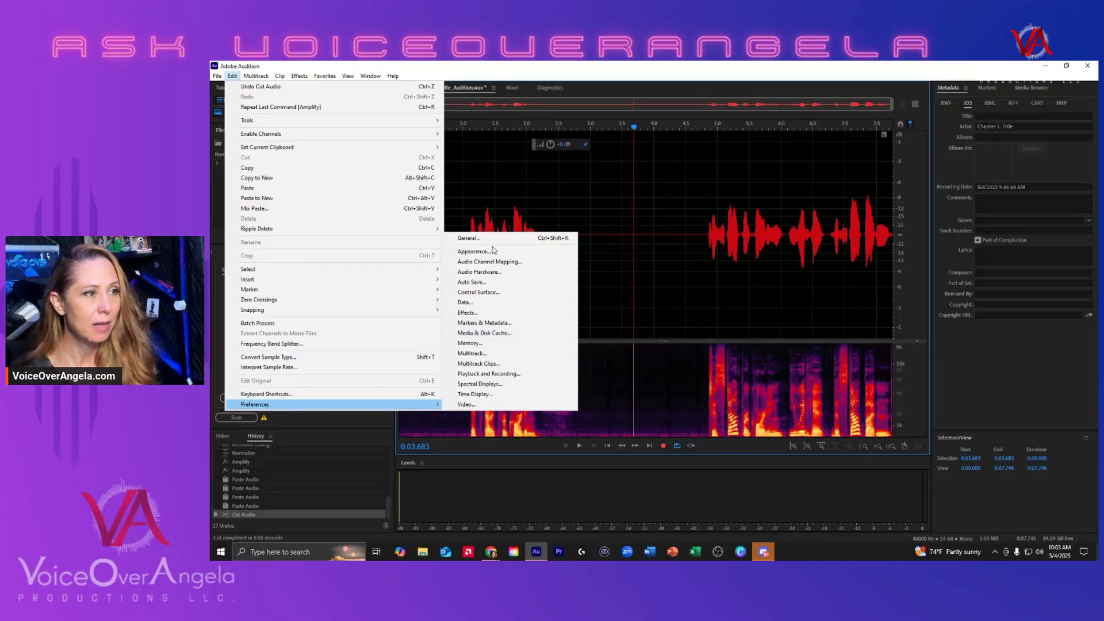
click(481, 282)
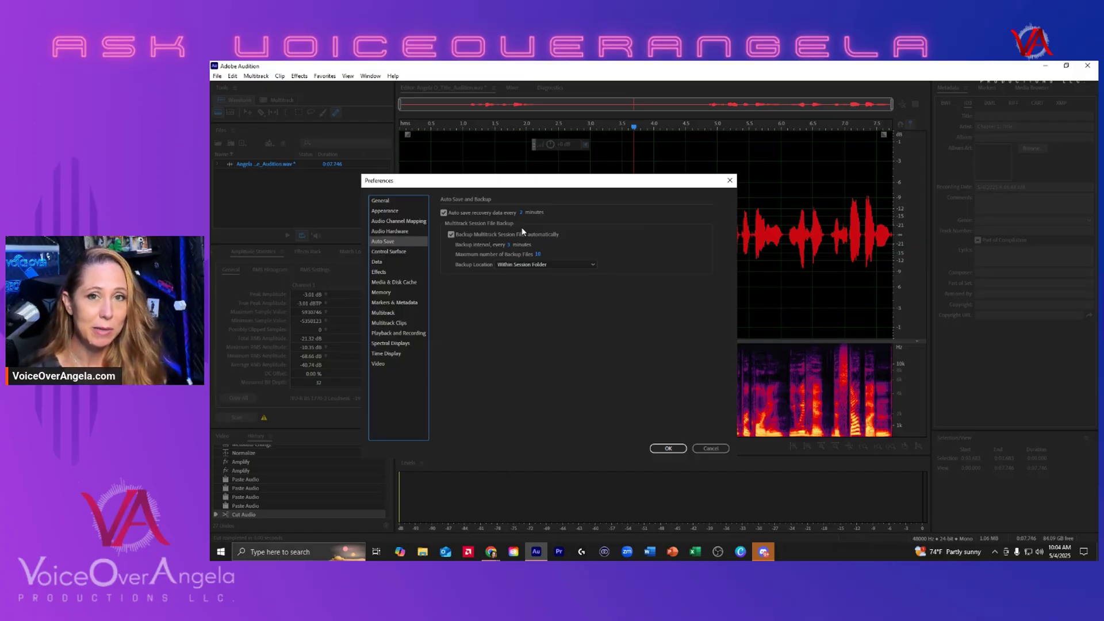
Switch Preferences to Appearance and view the Waveform Foreground colour, leaving it red
key(Up)
key(Up)
key(Up)
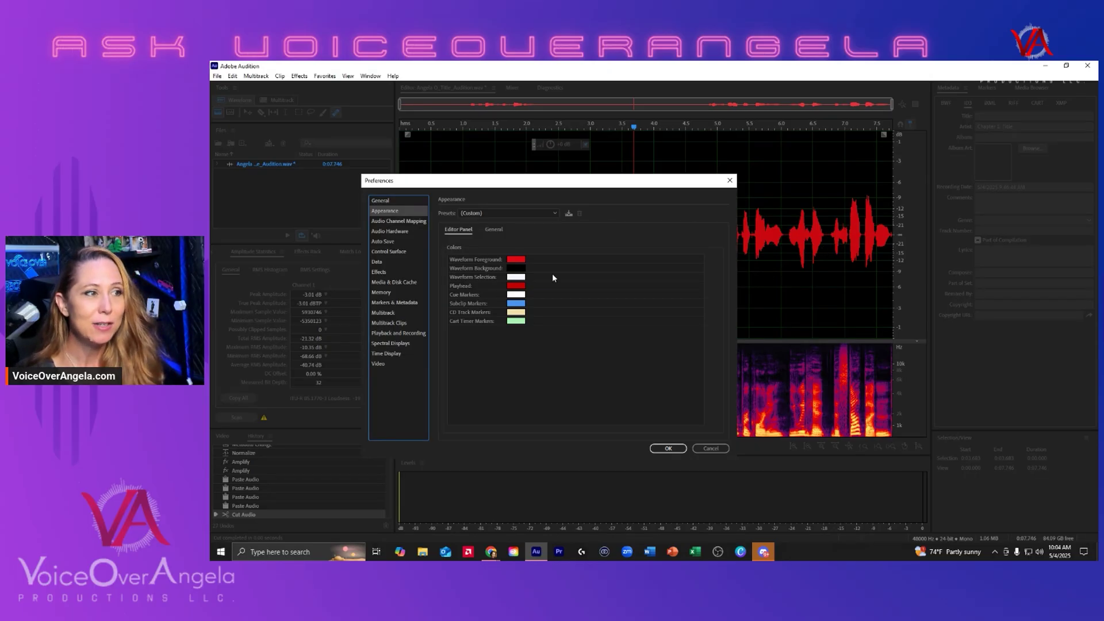
click(516, 260)
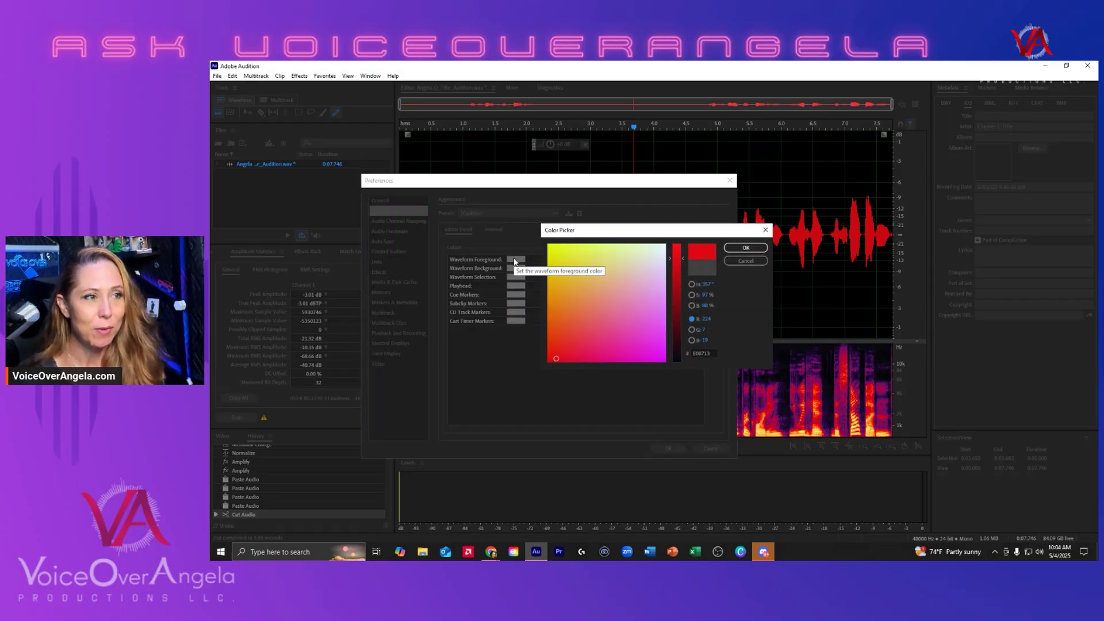
click(766, 230)
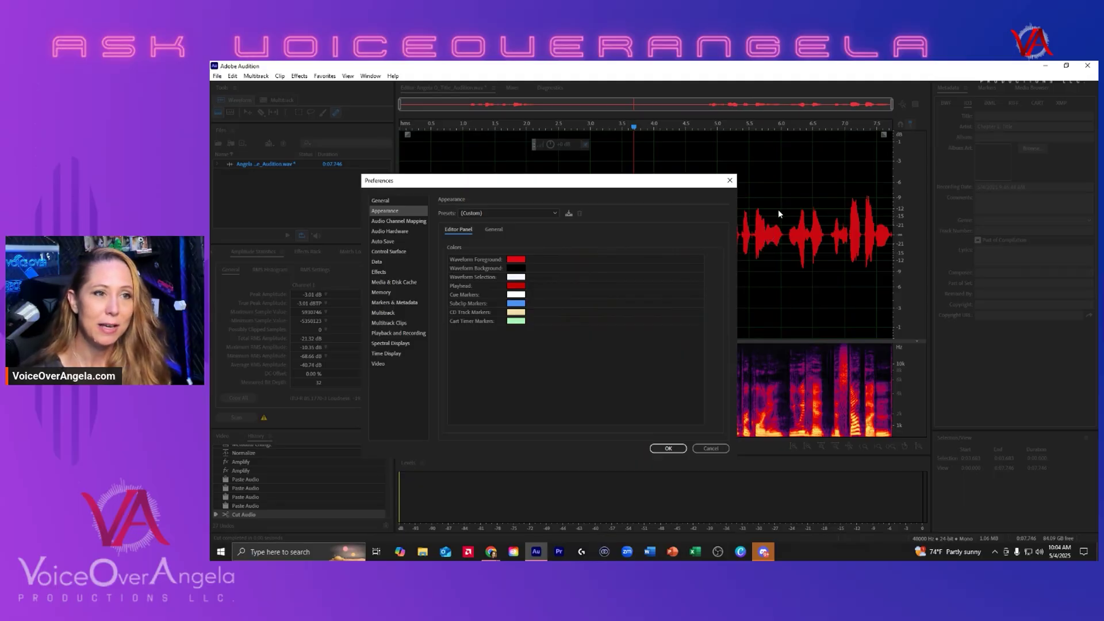